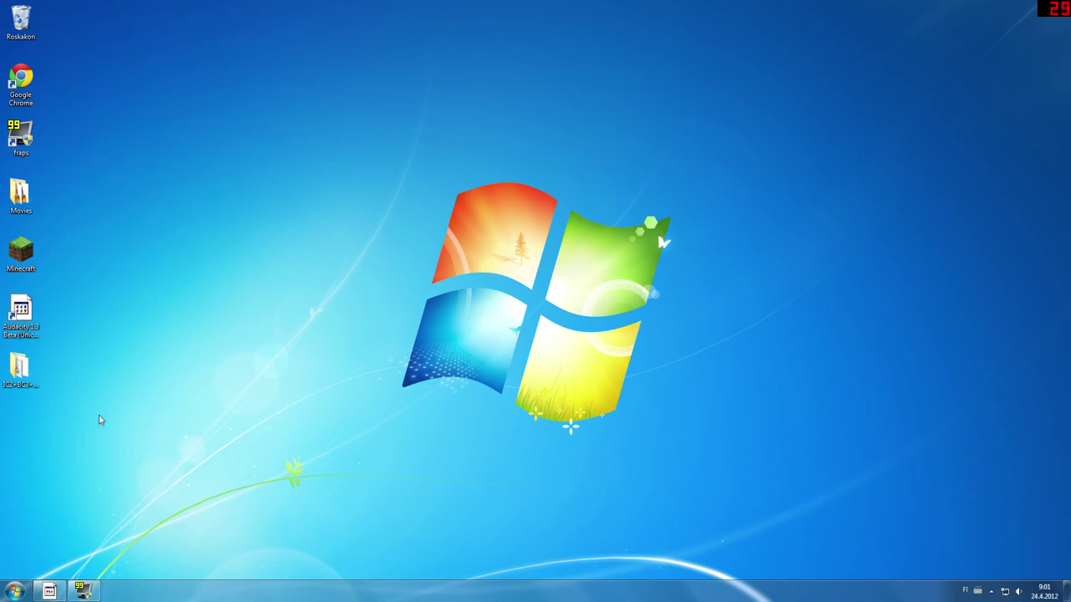
Step: Look through the data, .minecraft and bin folders inside the IC2+BC3+RP2+EE desktop folder and close the window
left_click(39, 390)
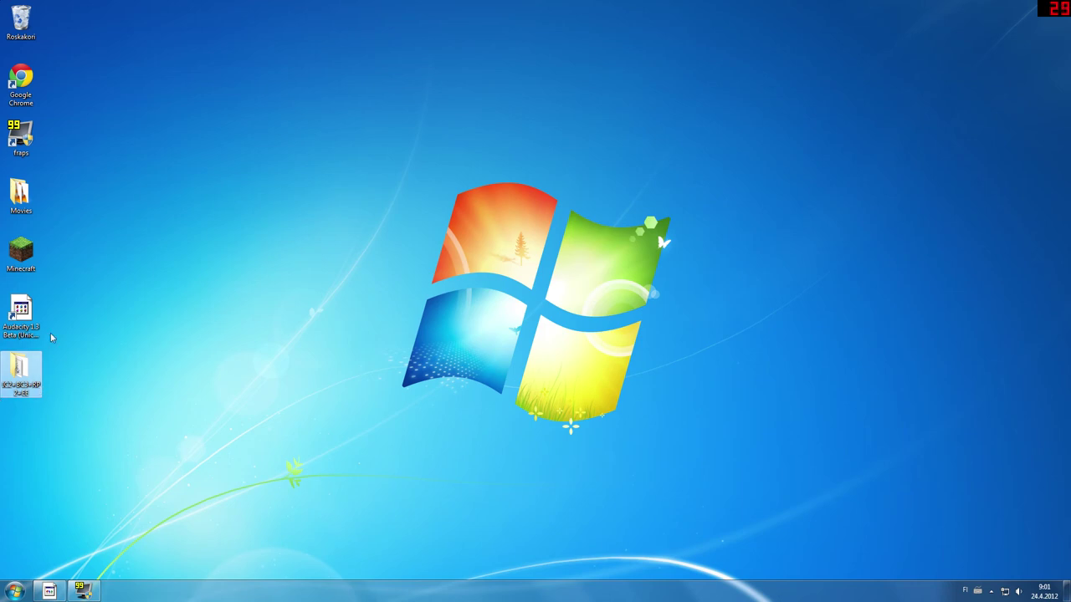
mouse_move(19, 377)
double_click(21, 376)
double_click(373, 108)
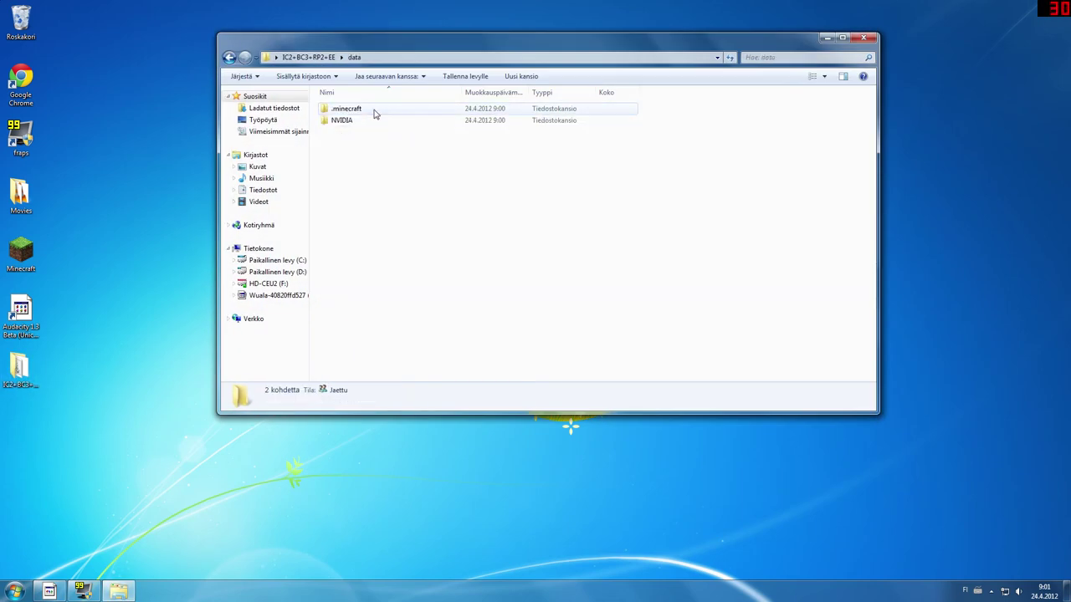
left_click(374, 111)
double_click(374, 109)
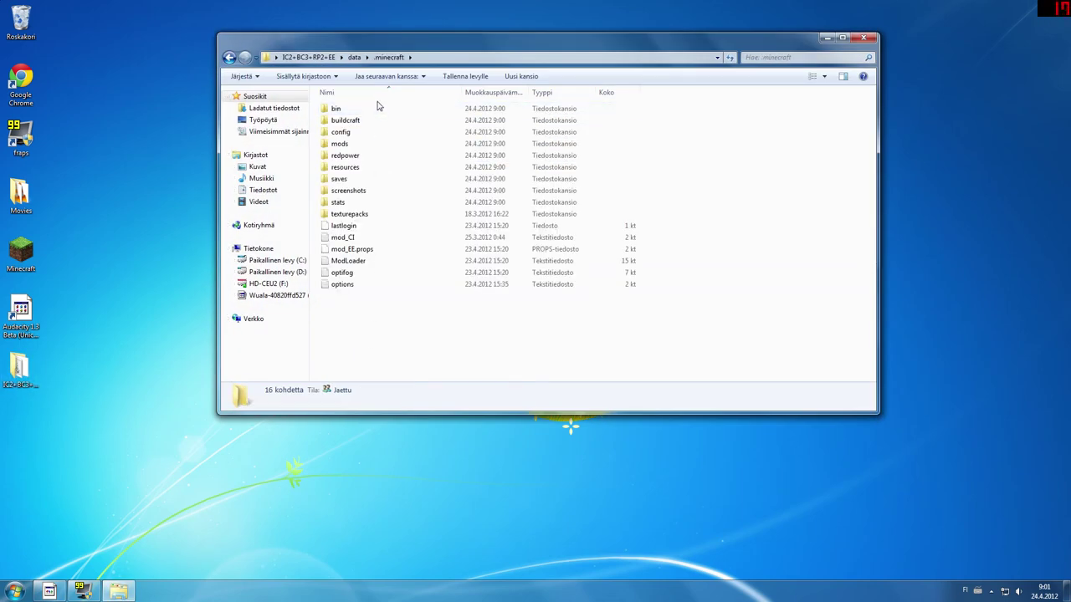
double_click(376, 107)
left_click(229, 57)
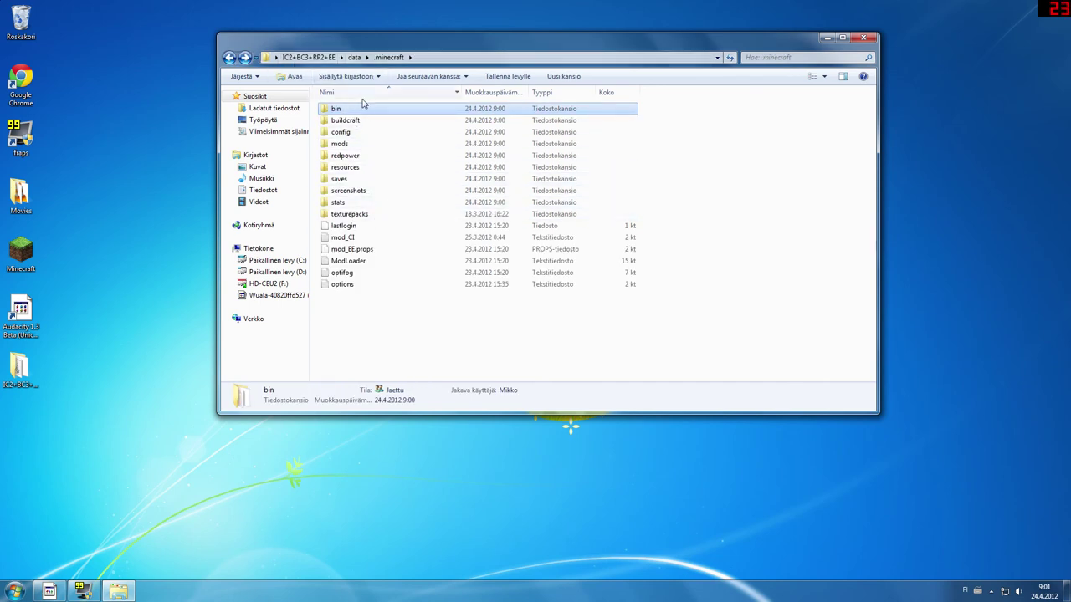
left_click(863, 36)
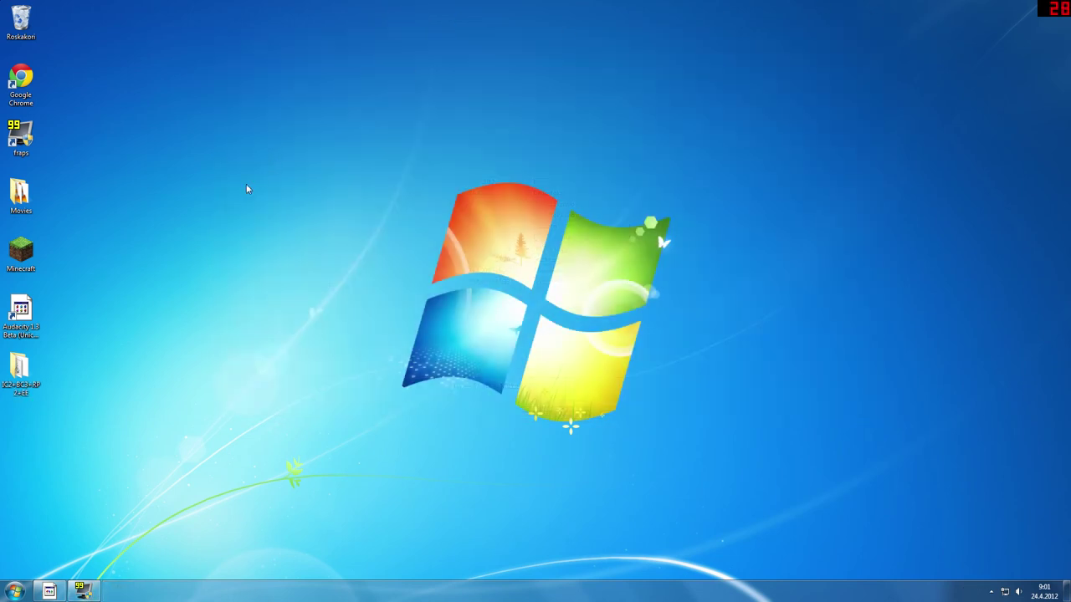
Step: Pack the IC2+BC3+RP2+EE desktop folder into the archive IC2+BC3+RP2+EE.rar
right_click(31, 376)
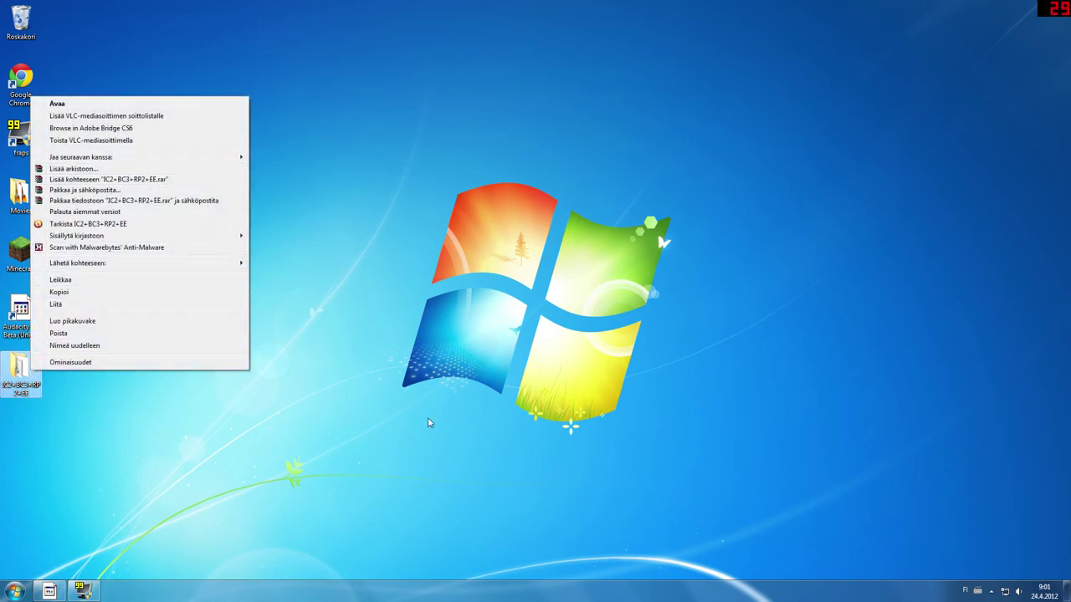
mouse_move(176, 236)
left_click(92, 180)
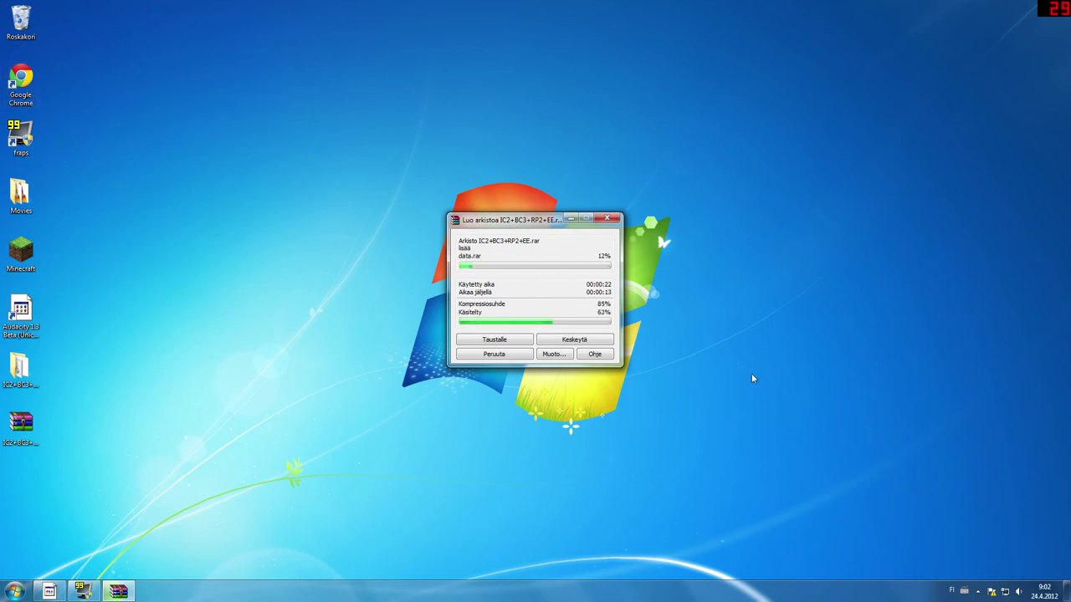
Step: Switch to Google Chrome and search the web for "modloader"
double_click(30, 75)
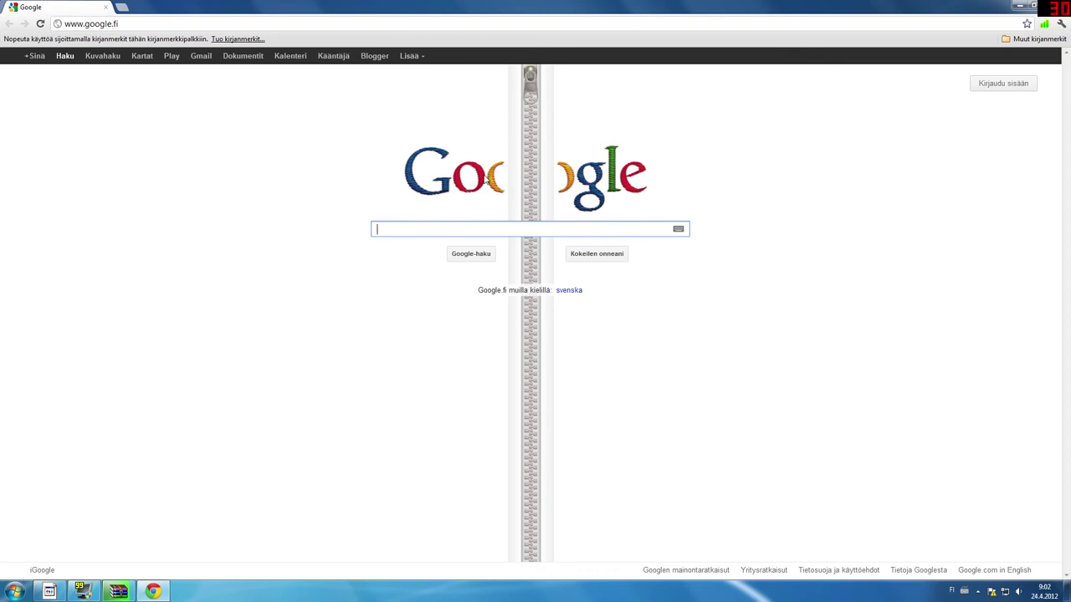
left_click(529, 84)
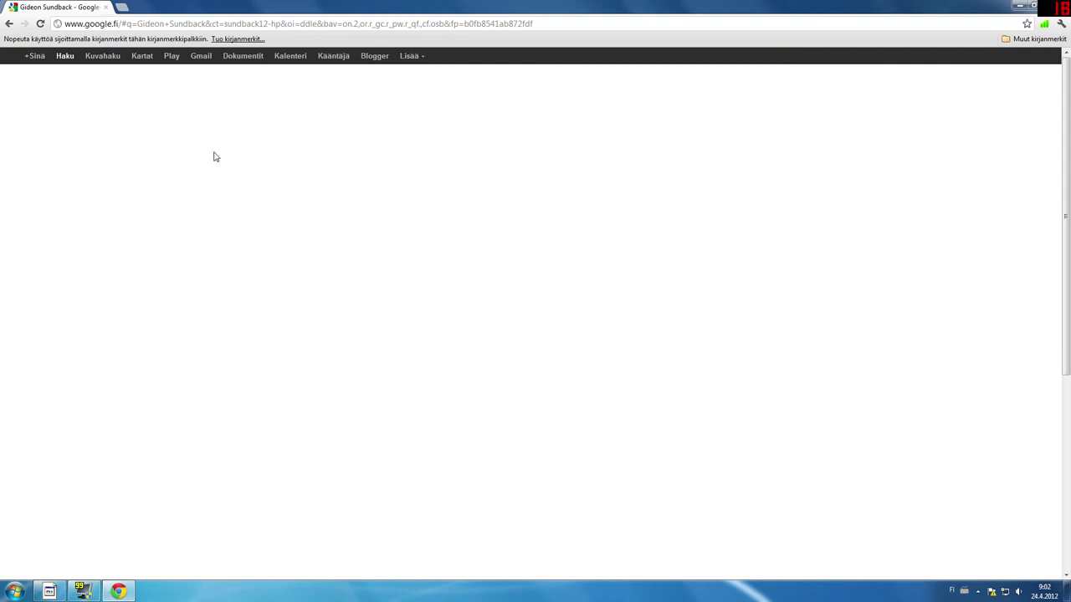
left_click(164, 25)
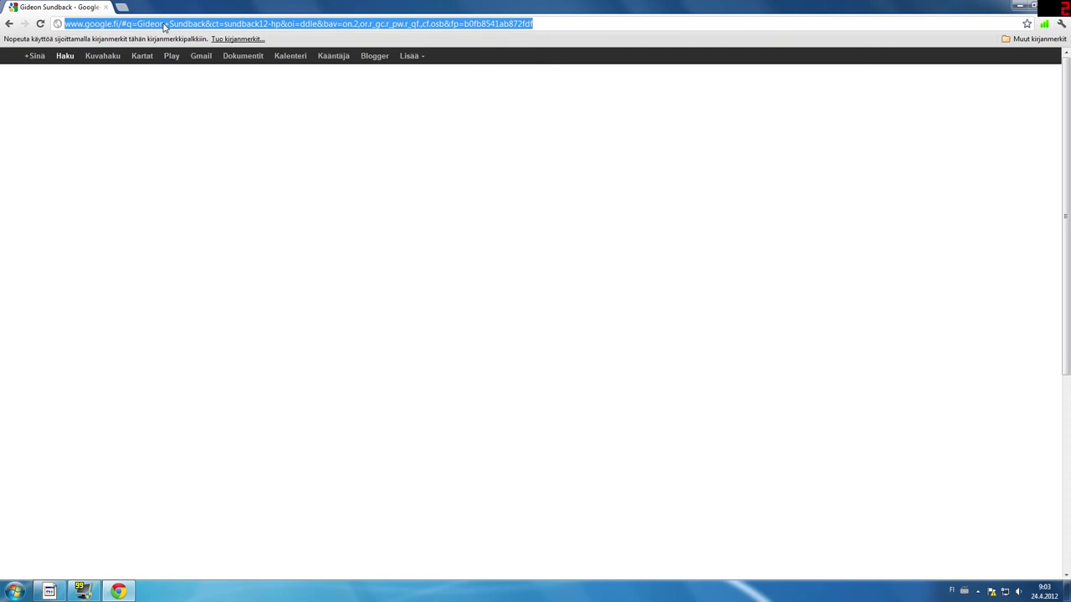
type("modloader")
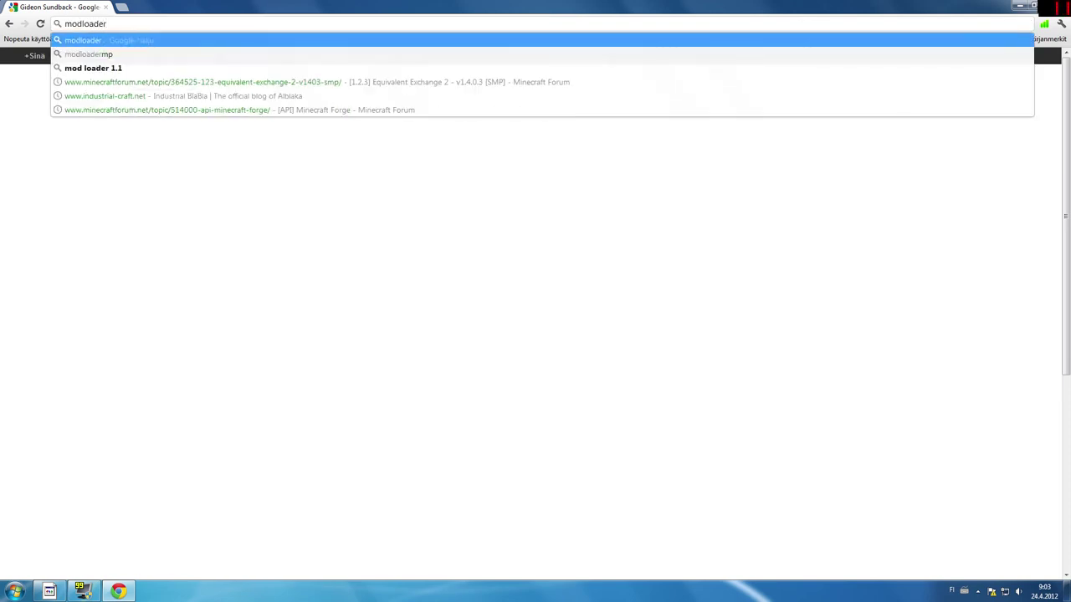
key("Return")
Step: Open the Minecraft Forum result for the V1.2.5 "Everything Updated" mods thread and download ModLoader 1.2.5 from its direct link
left_click(197, 159)
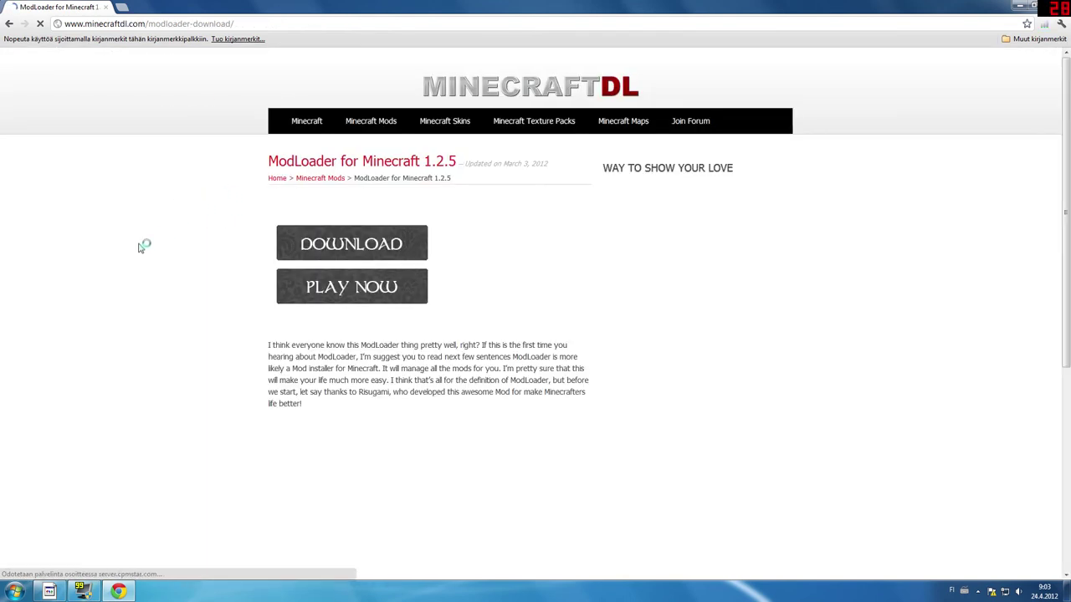
key("alt+Left")
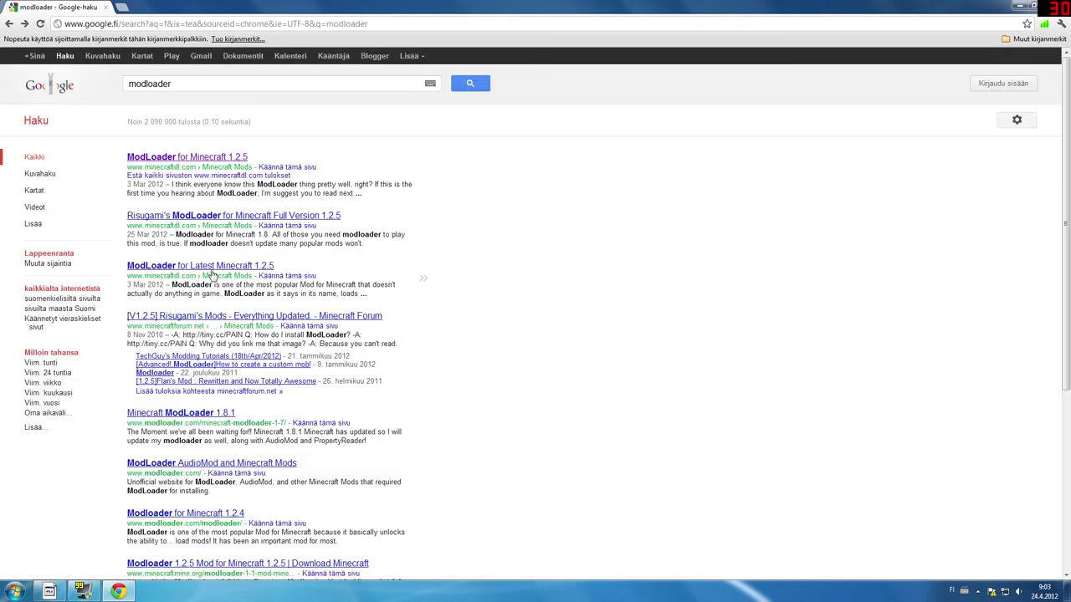
left_click(192, 322)
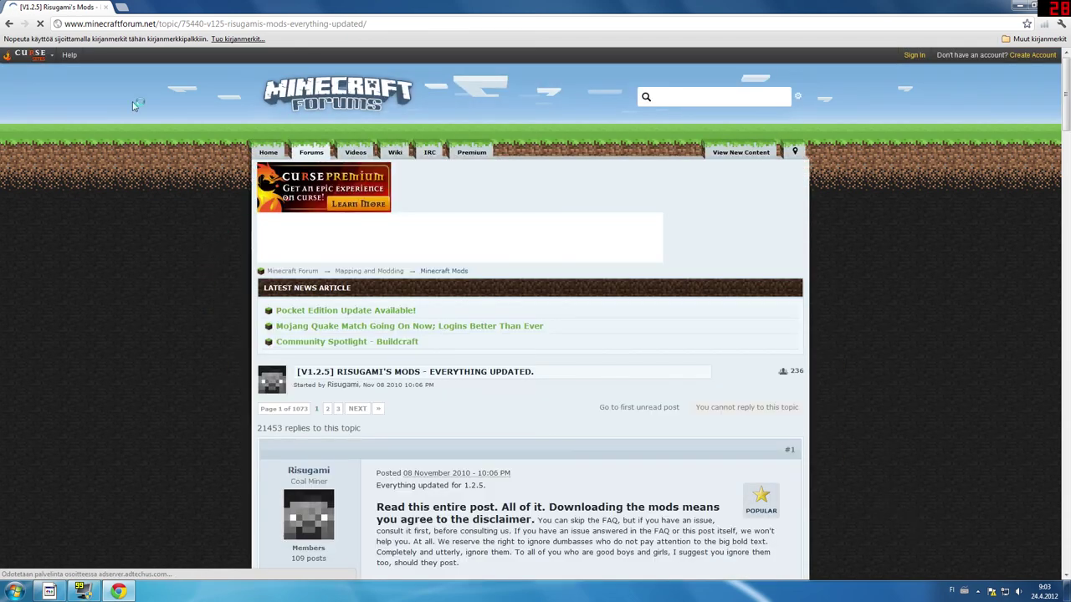
scroll(248, 205, "down", 3)
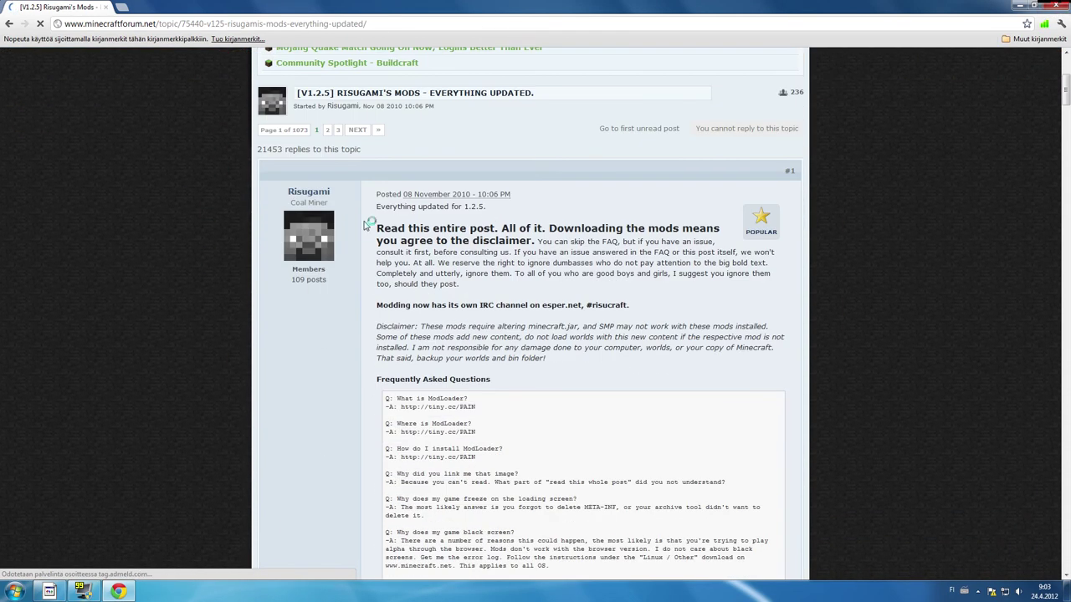
scroll(163, 190, "down", 2)
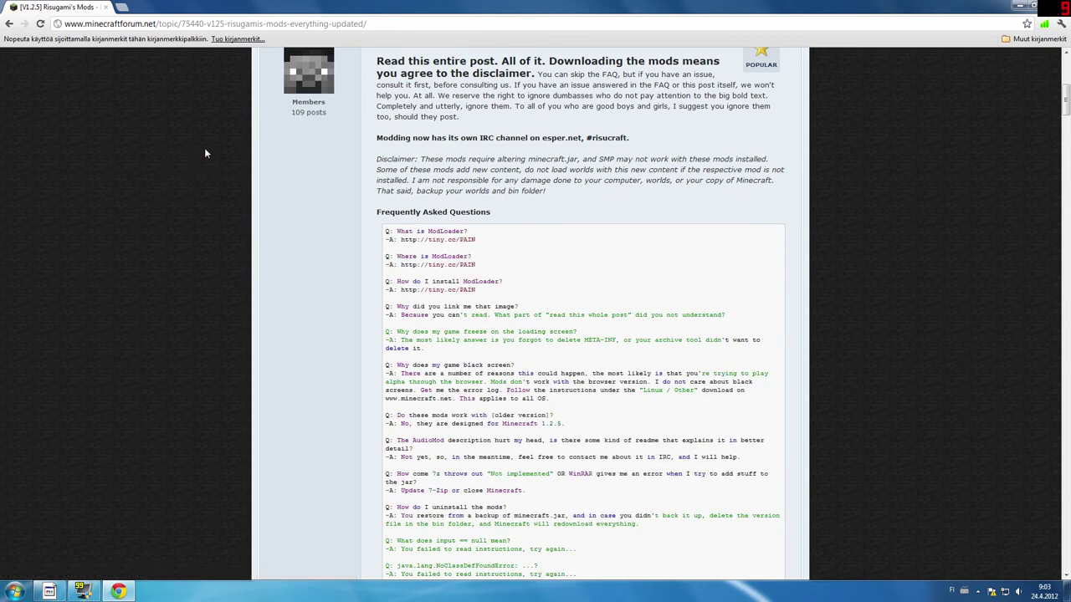
scroll(205, 147, "down", 10)
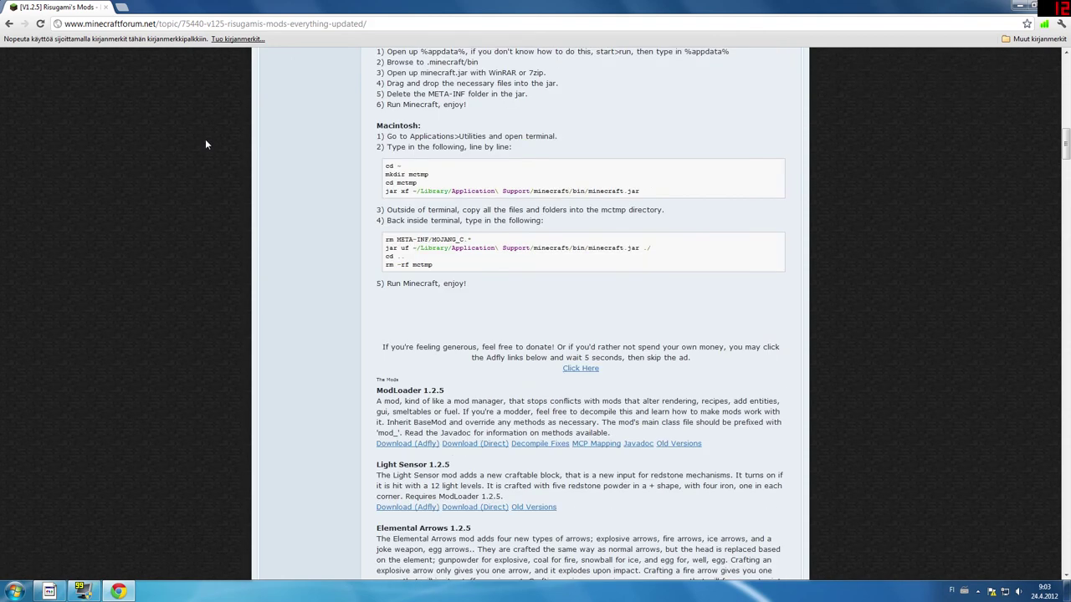
scroll(218, 141, "down", 2)
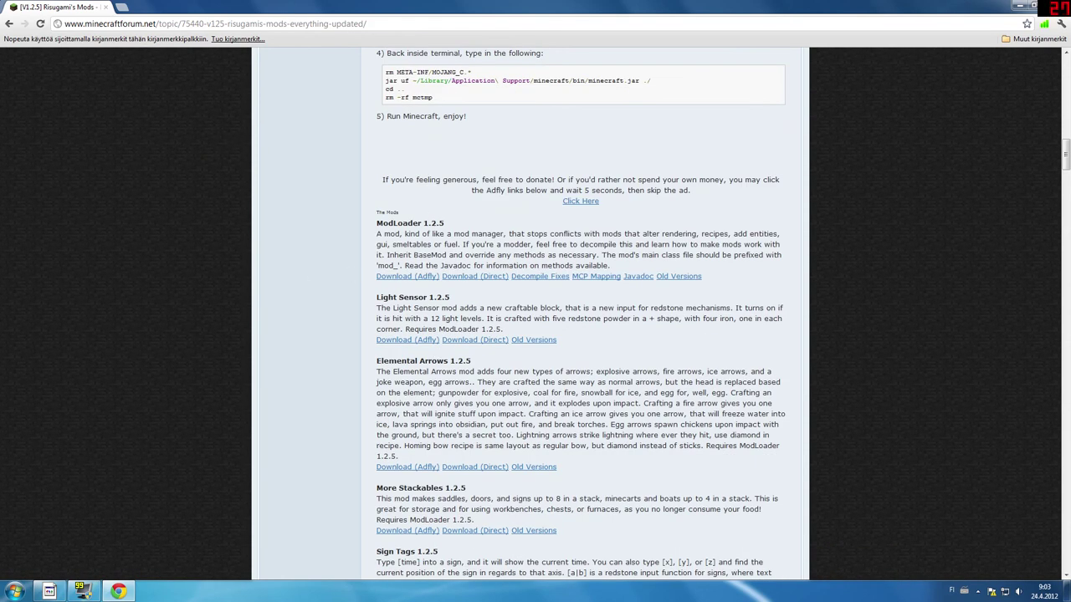
left_click(490, 277)
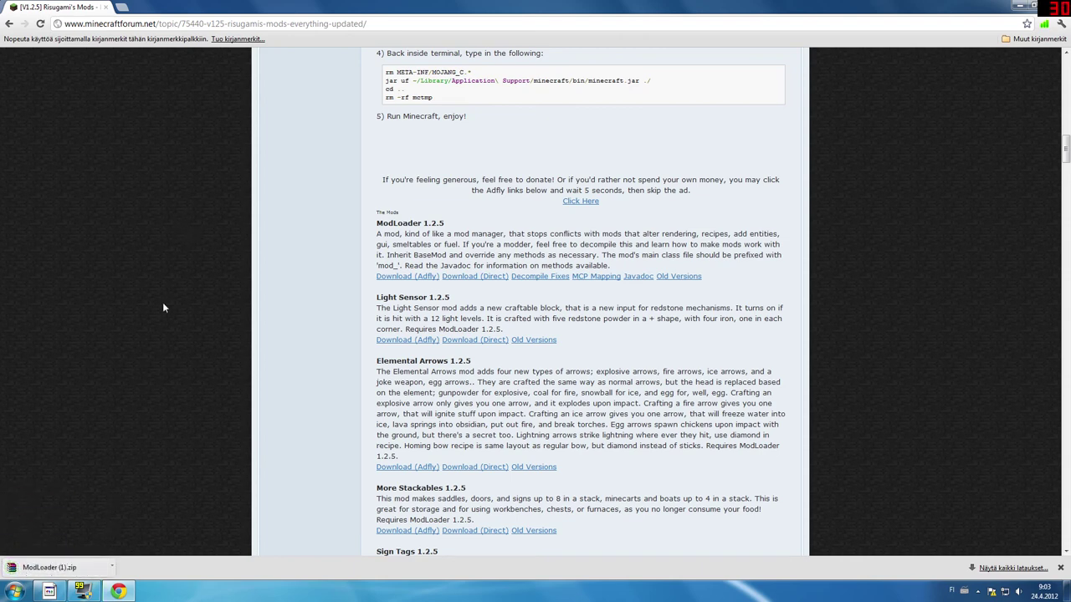
left_click(112, 567)
left_click(143, 536)
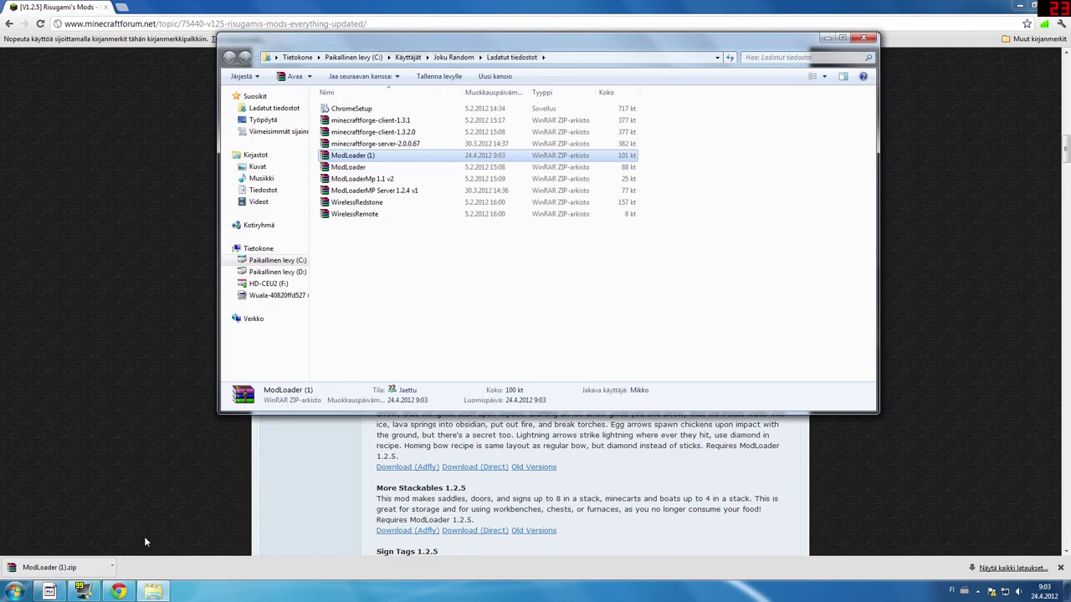
left_click(863, 38)
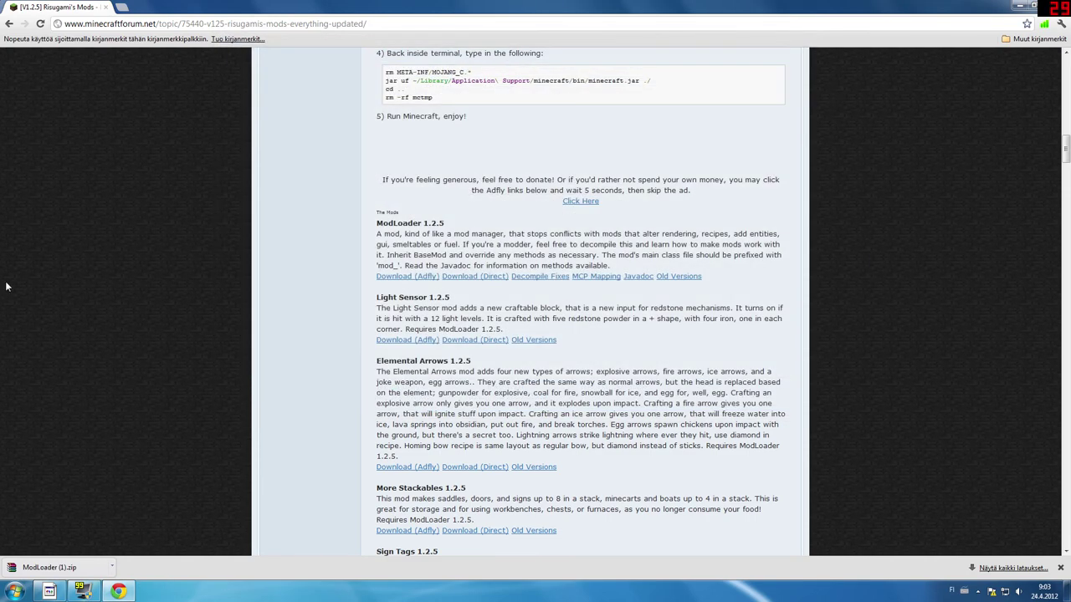
Step: Show the downloaded ModLoader archive in its folder and delete the old ModLoader, both ModLoaderMP, WirelessRedstone and WirelessRemote archives
left_click(112, 568)
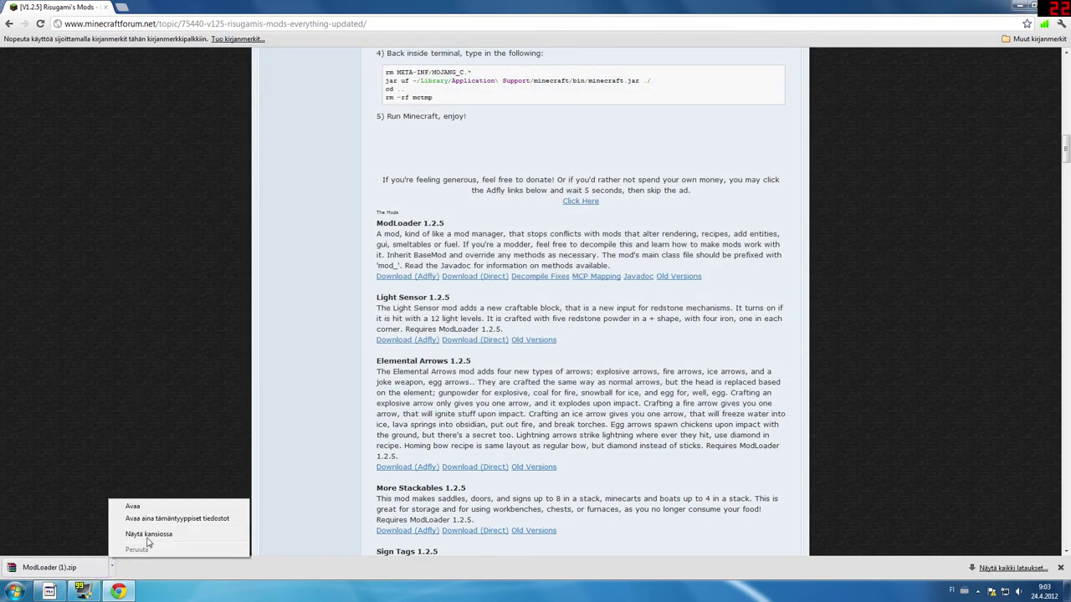
left_click(152, 538)
left_click_drag(347, 250, 398, 172)
key("Delete")
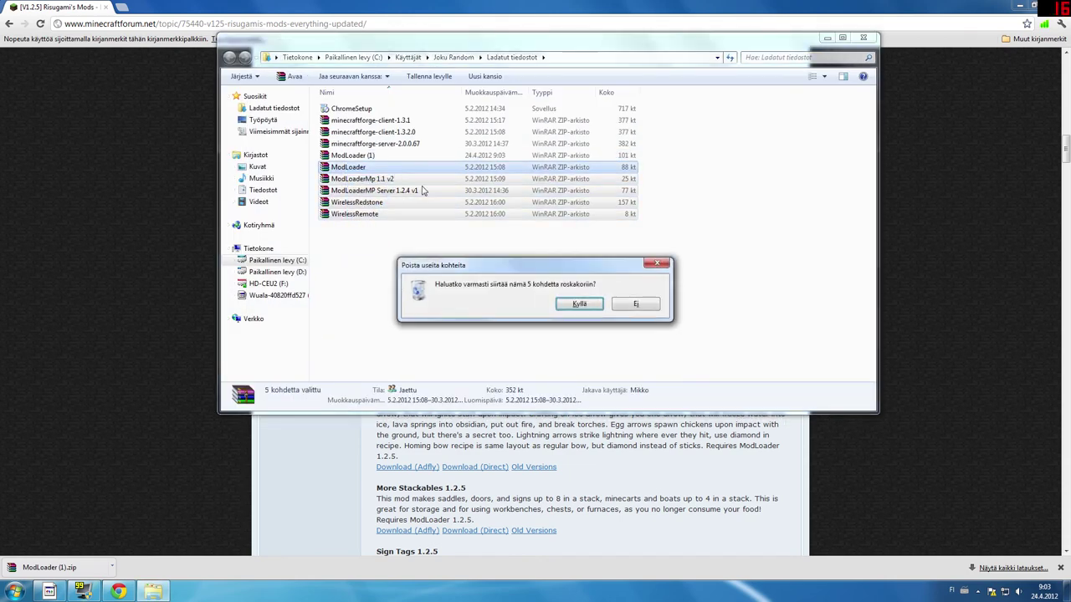
left_click(580, 305)
Step: Delete the three minecraftforge archives from the downloads folder and select the ModLoader (1) archive
left_click_drag(688, 124, 592, 147)
key("Delete")
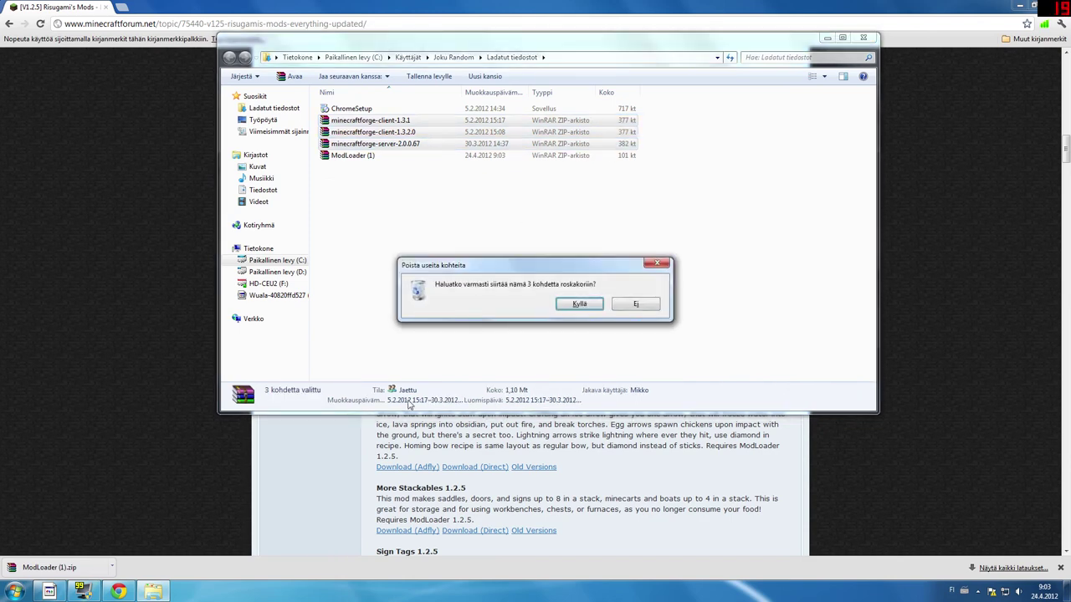
left_click(578, 304)
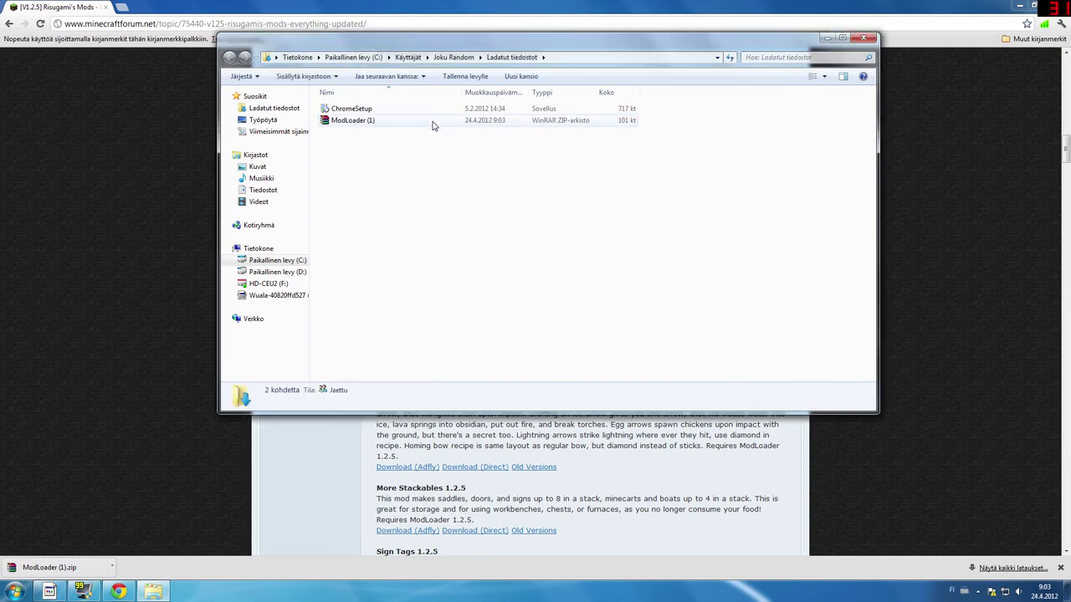
left_click(433, 123)
Step: Return to the forum thread in Chrome and download AudioMod 1.2.5 from its direct link
left_click(13, 150)
scroll(153, 382, "down", 2)
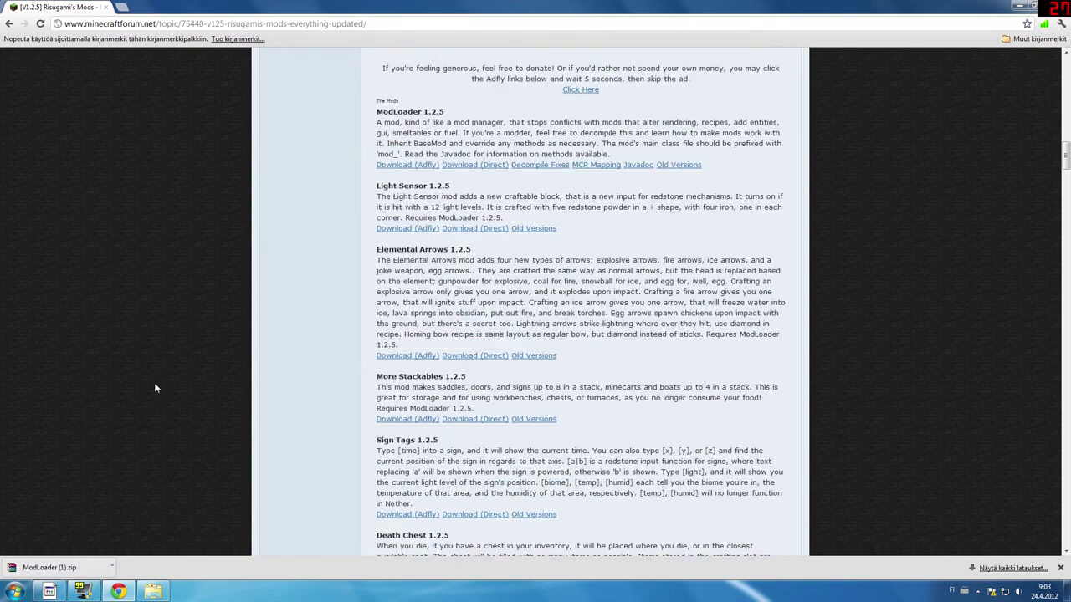
scroll(157, 371, "down", 3)
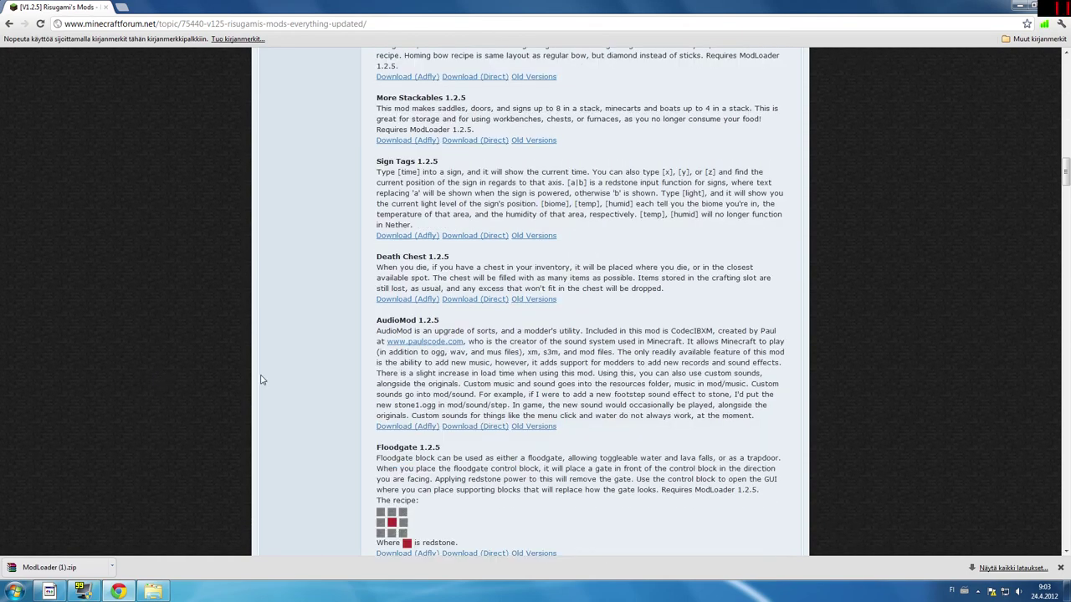
left_click(473, 428)
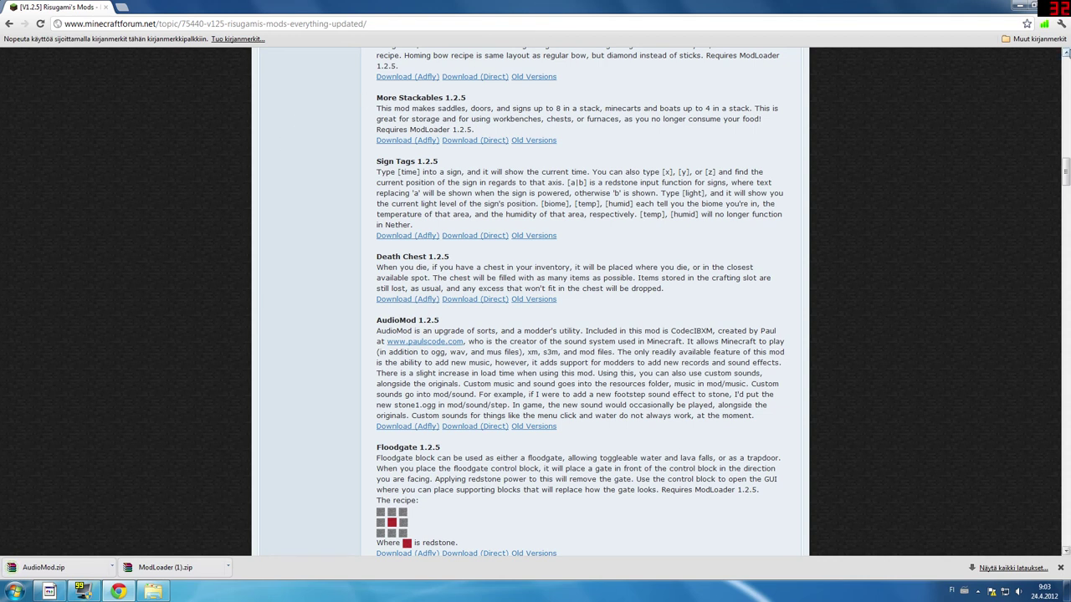
Step: Search the web for "minecraft forge"
left_click(912, 24)
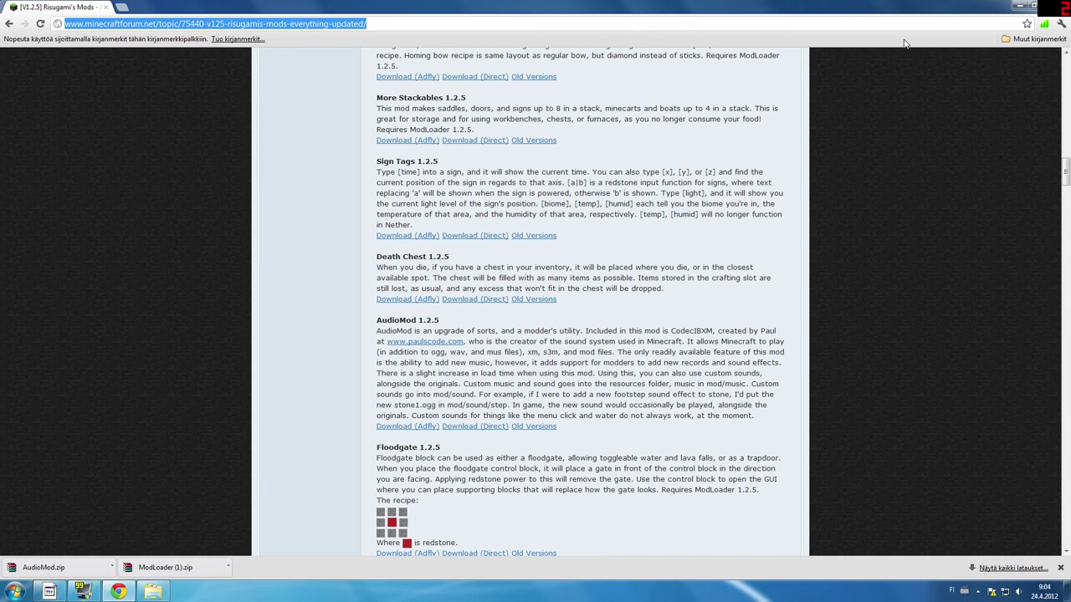
type("minecraft f")
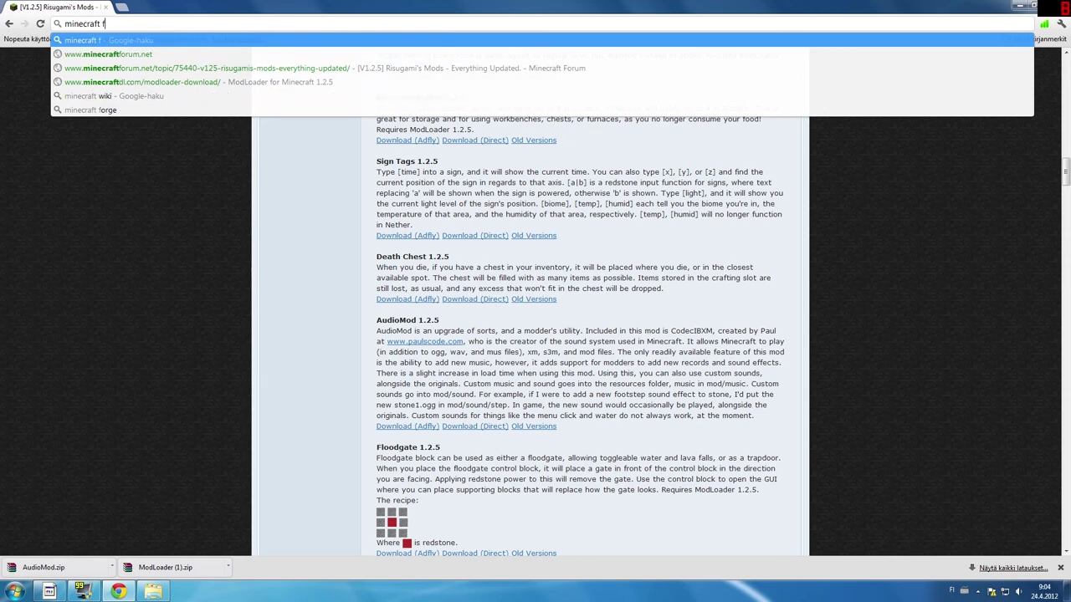
type("orge")
key("Return")
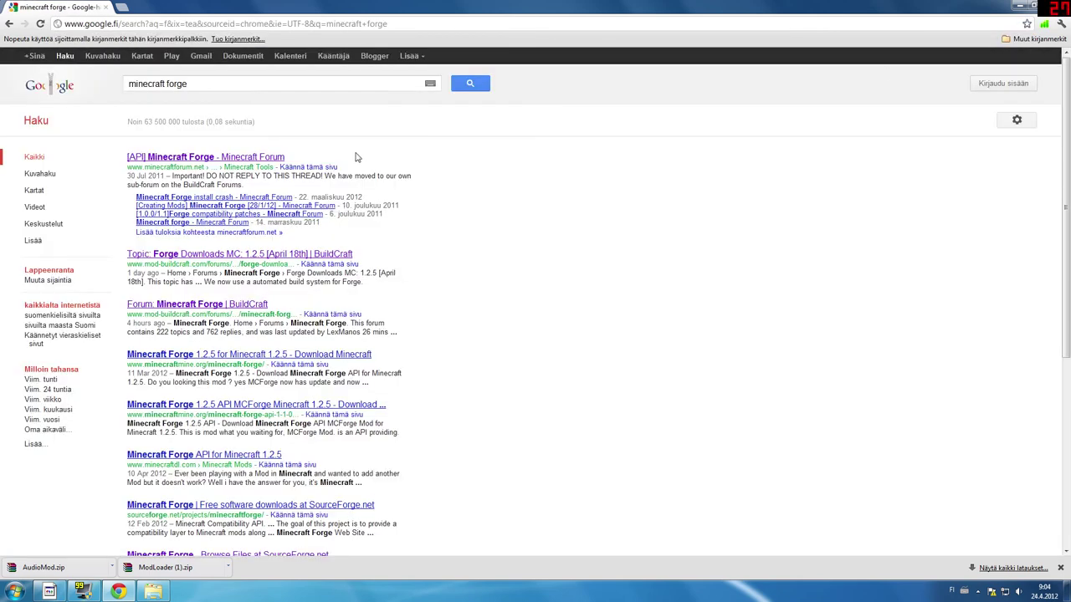
Step: Open the [API] Minecraft Forge thread and follow its link to the Minecraft Forge sub-forum on the BuildCraft site
left_click(196, 160)
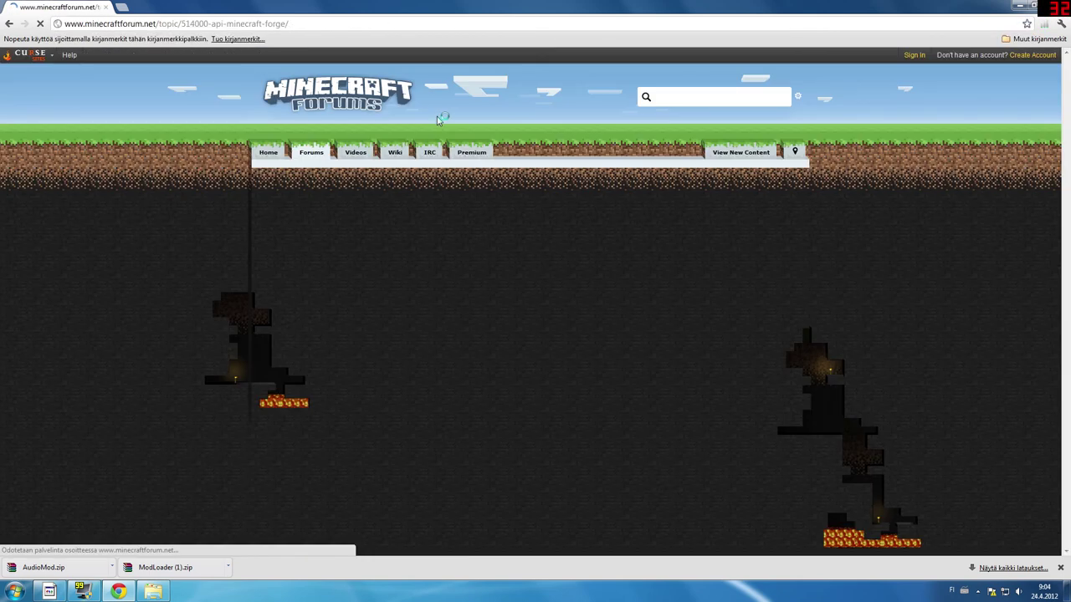
scroll(238, 139, "down", 4)
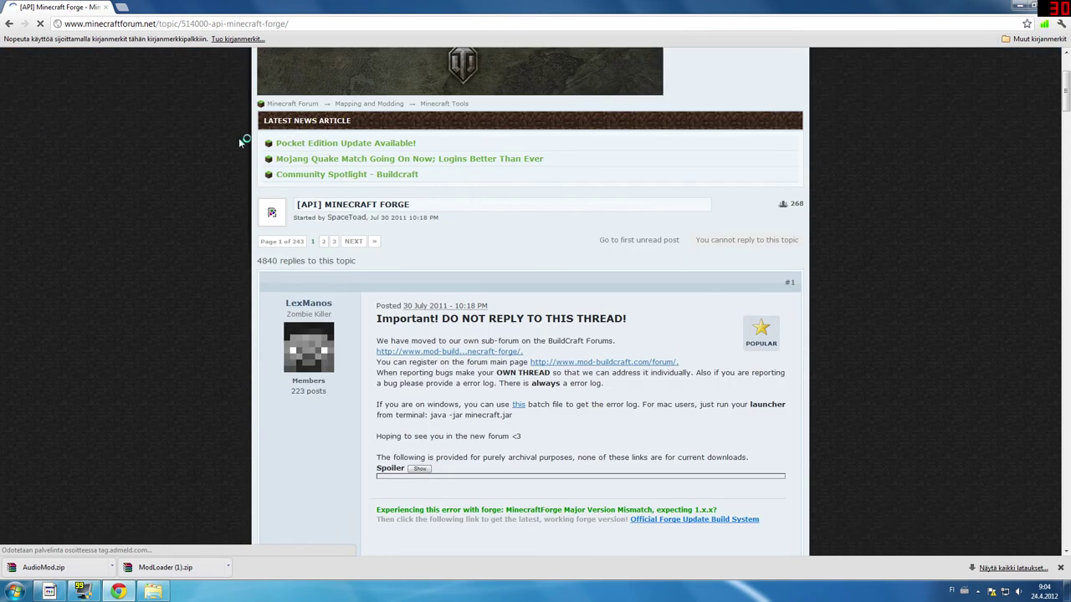
scroll(188, 136, "down", 1)
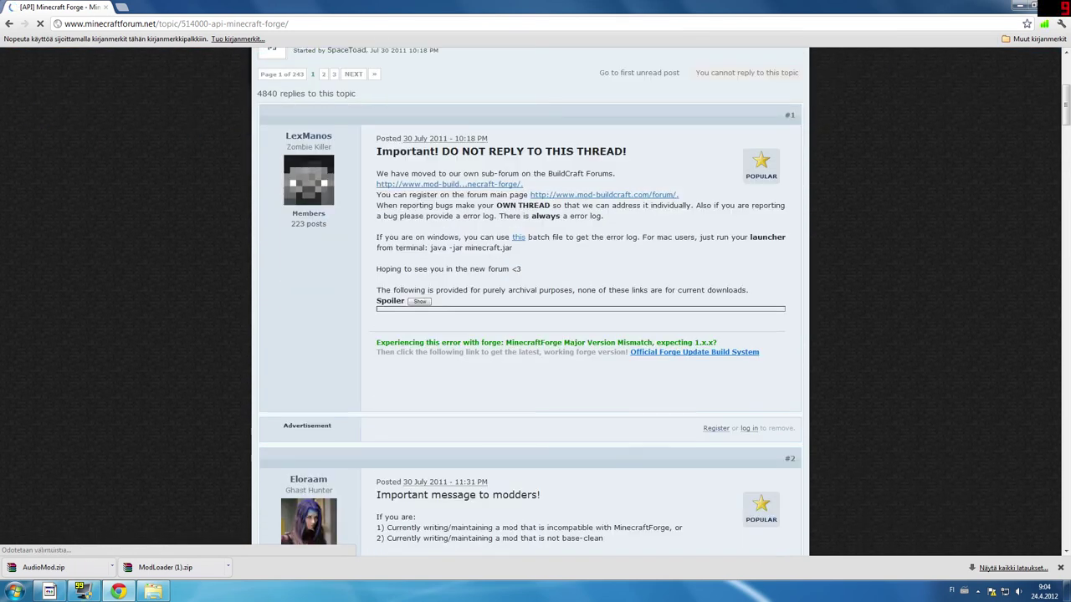
left_click(463, 185)
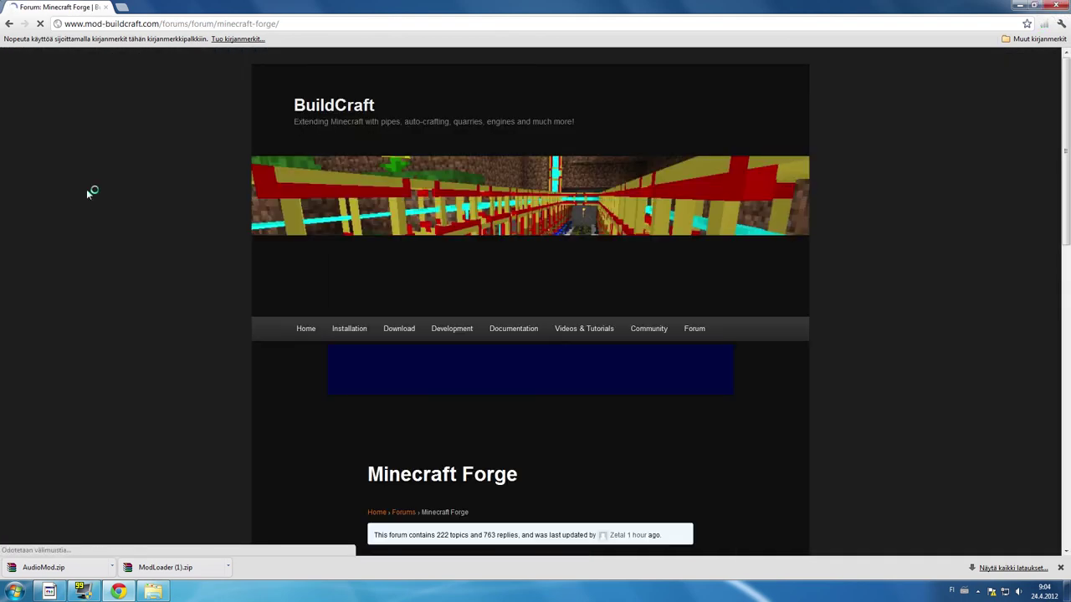
Step: Open the Forge Downloads MC: 1.2.5 topic and follow its link to the Recommended build
scroll(341, 297, "down", 4)
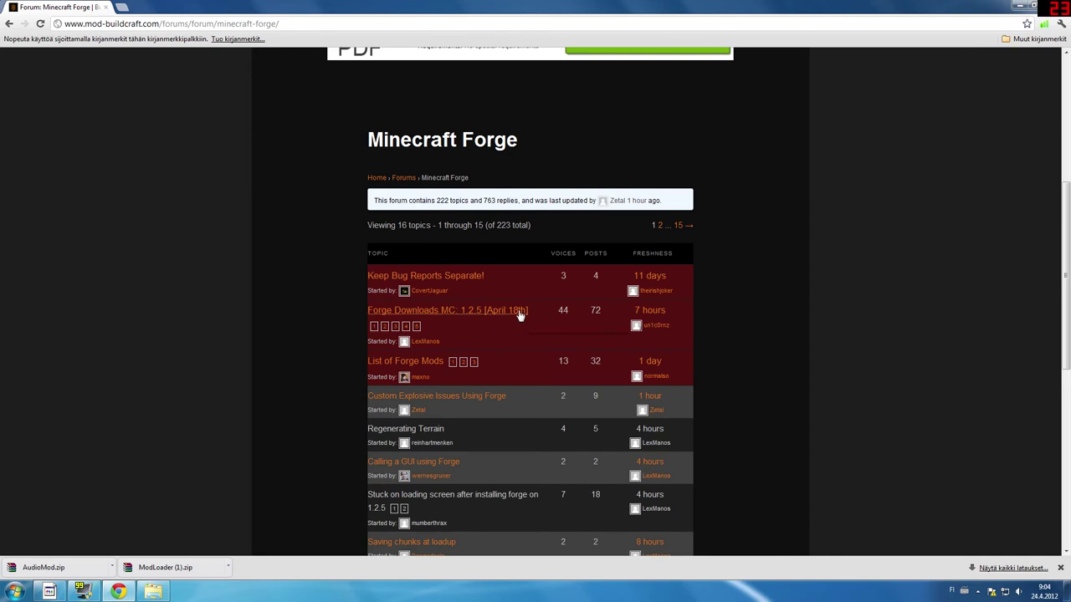
left_click(490, 312)
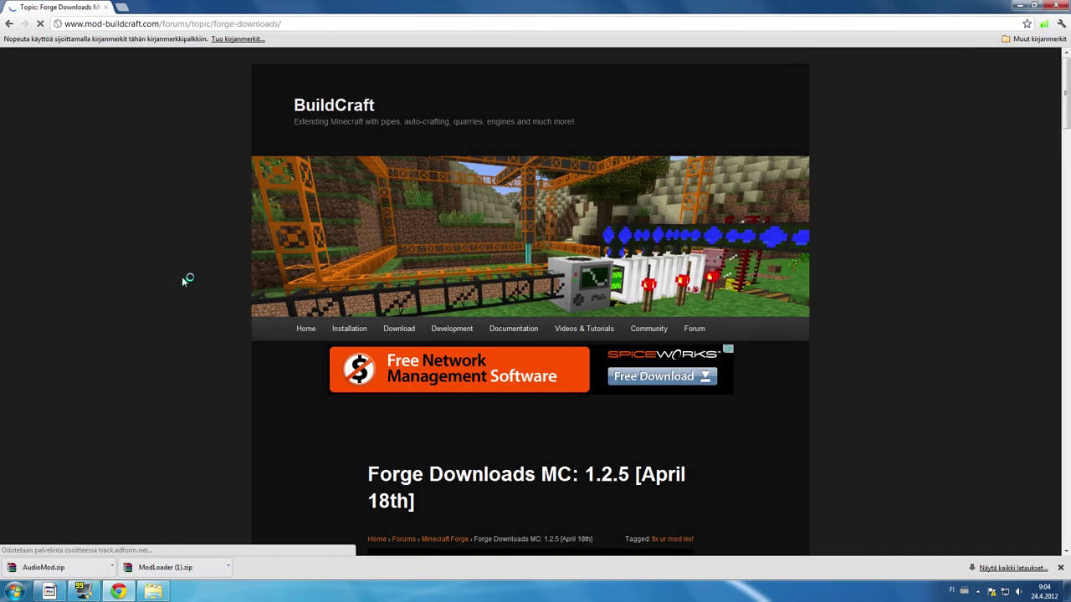
scroll(194, 267, "down", 6)
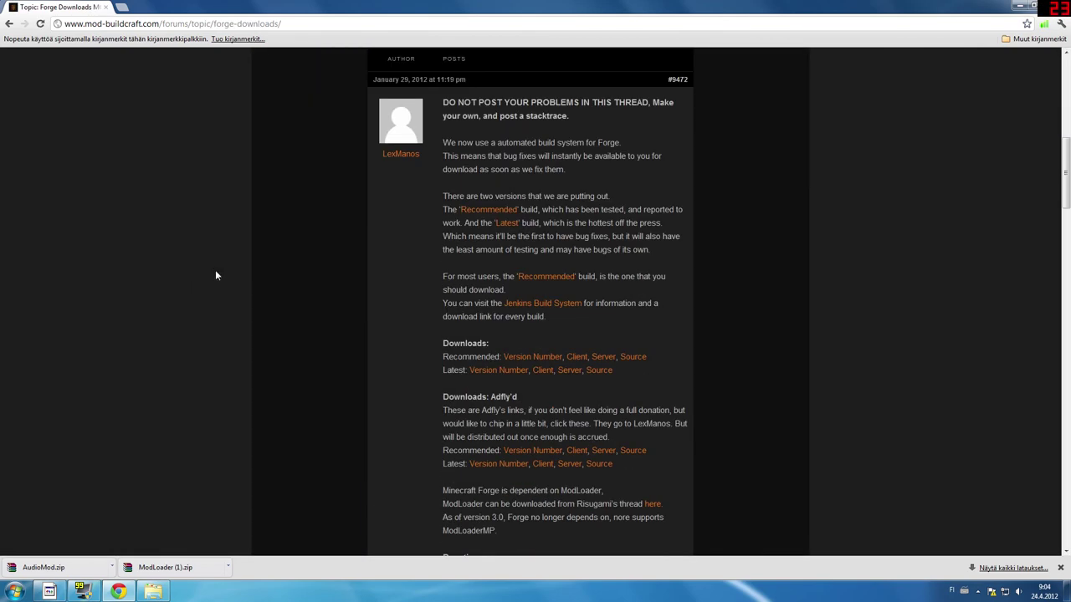
left_click(548, 280)
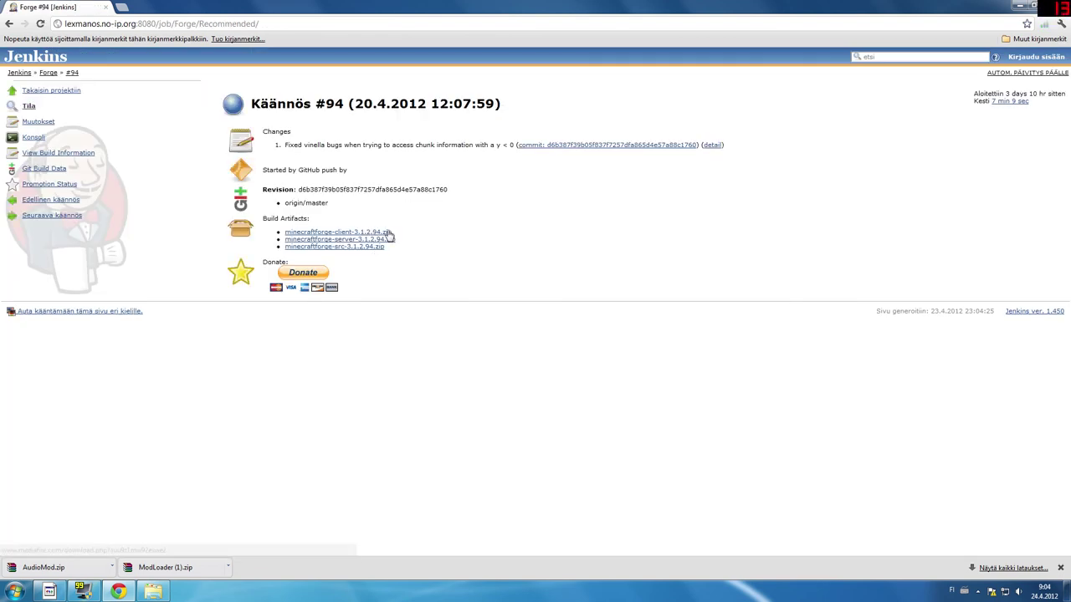
Step: Download minecraftforge-client-3.1.2.94.zip from MediaFire and close the Prime Slots pop-up window
left_click(389, 238)
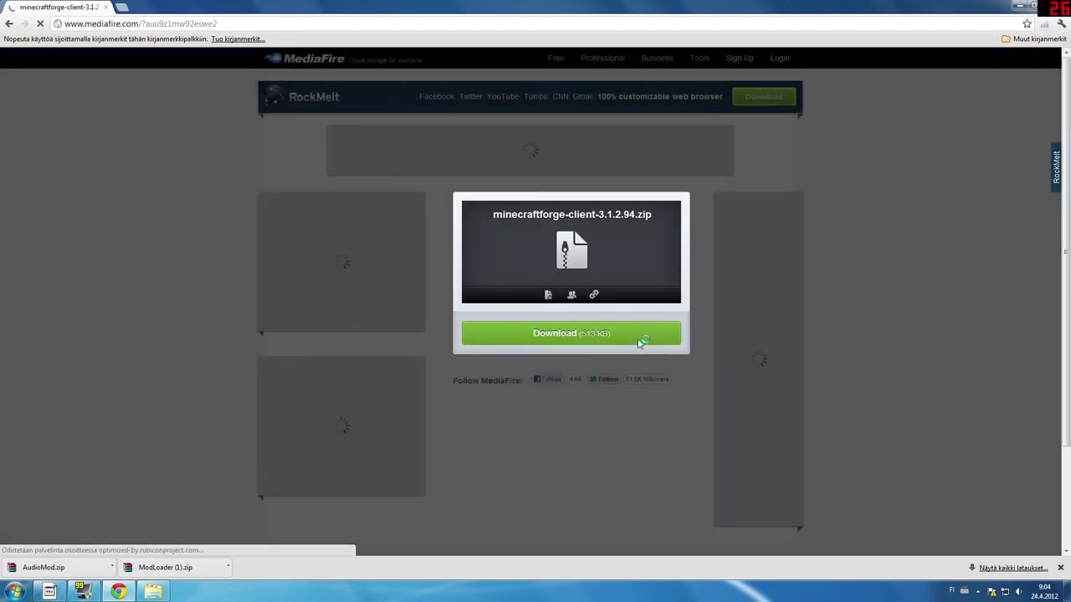
left_click(639, 341)
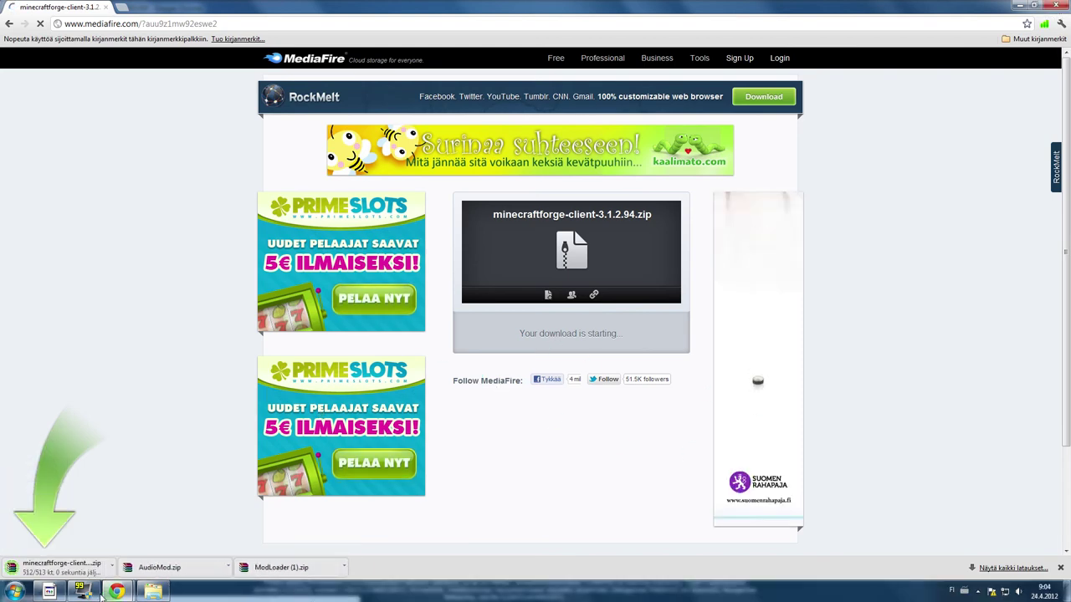
mouse_move(129, 595)
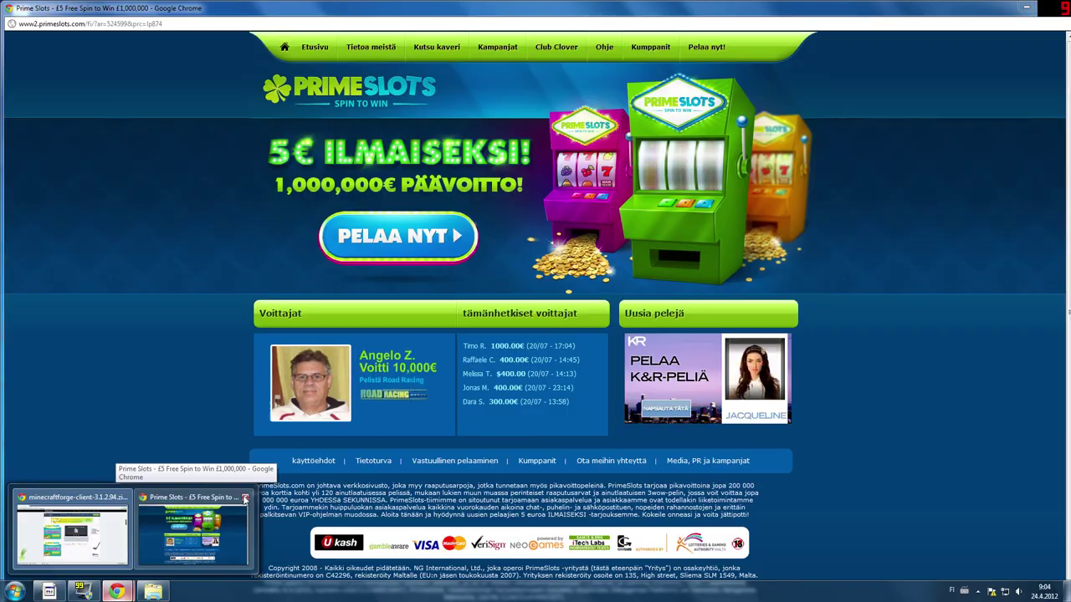
left_click(245, 499)
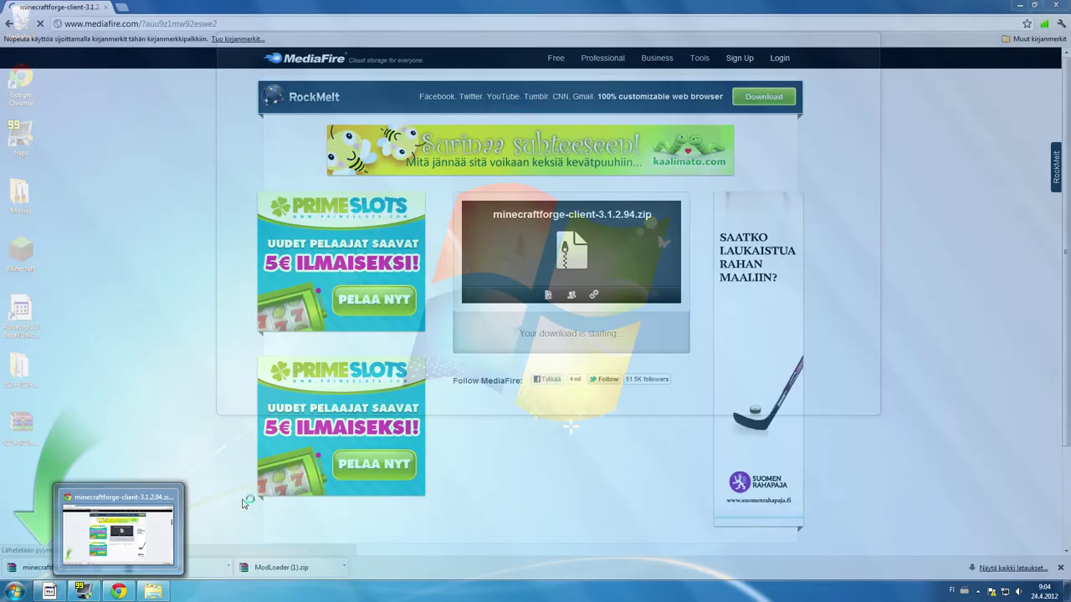
Step: Return to the BuildCraft site's home page and open the BuildCraft 3.1.5 for Minecraft 1.2.5 (SSP) download page
left_click(9, 24)
left_click(10, 23)
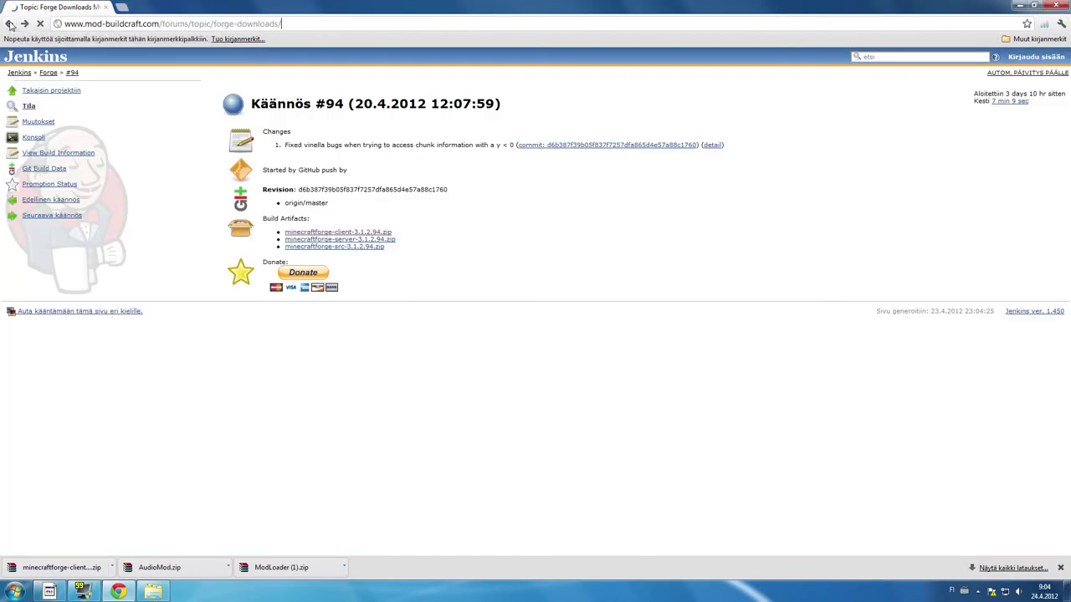
mouse_move(329, 343)
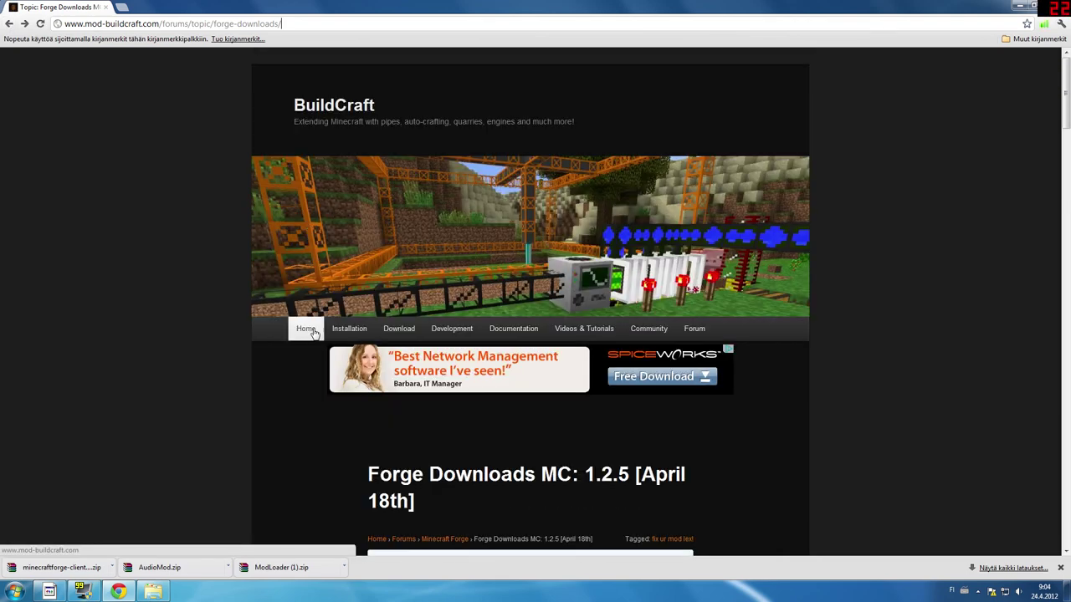
mouse_move(399, 332)
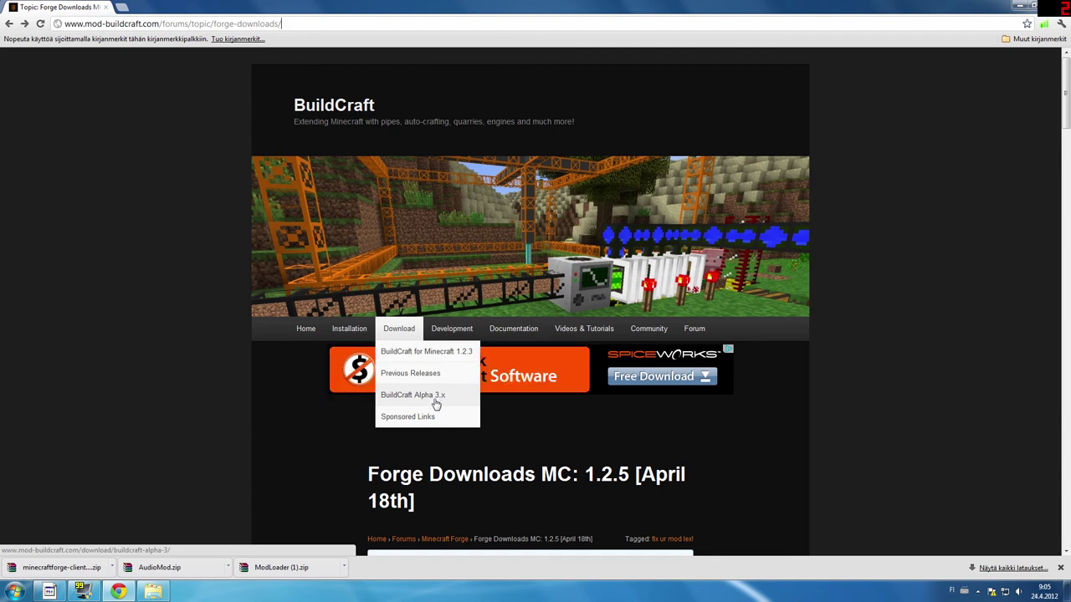
left_click(306, 328)
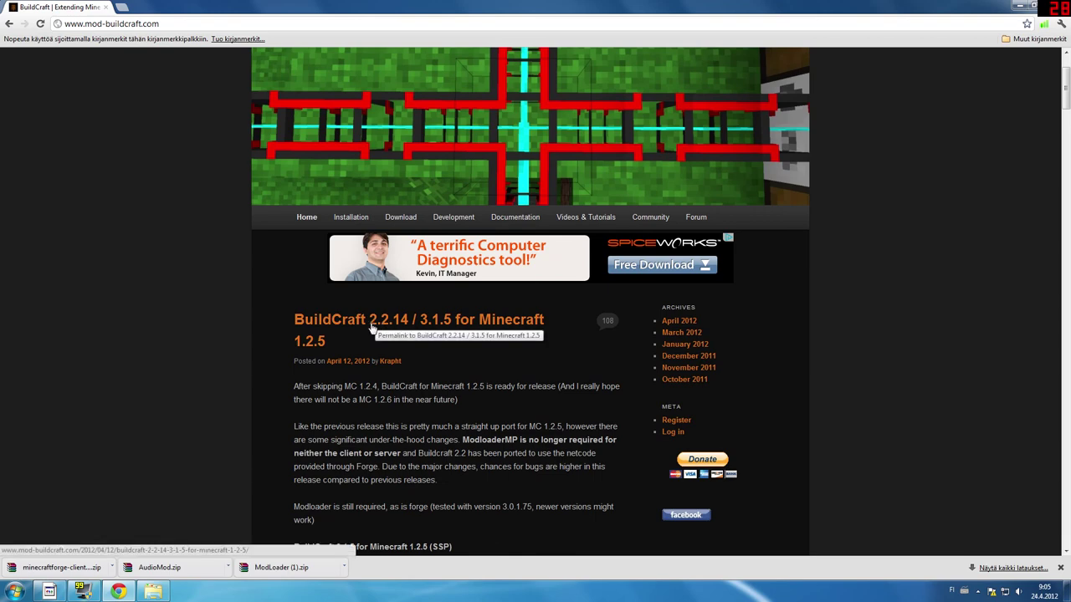
scroll(373, 325, "down", 2)
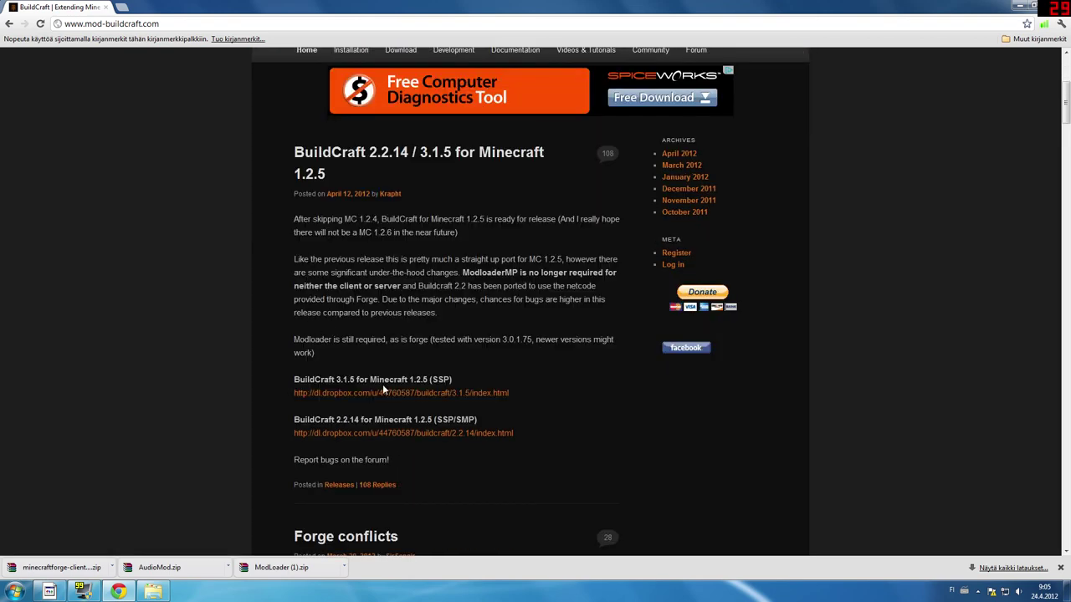
scroll(382, 389, "down", 1)
scroll(388, 342, "up", 2)
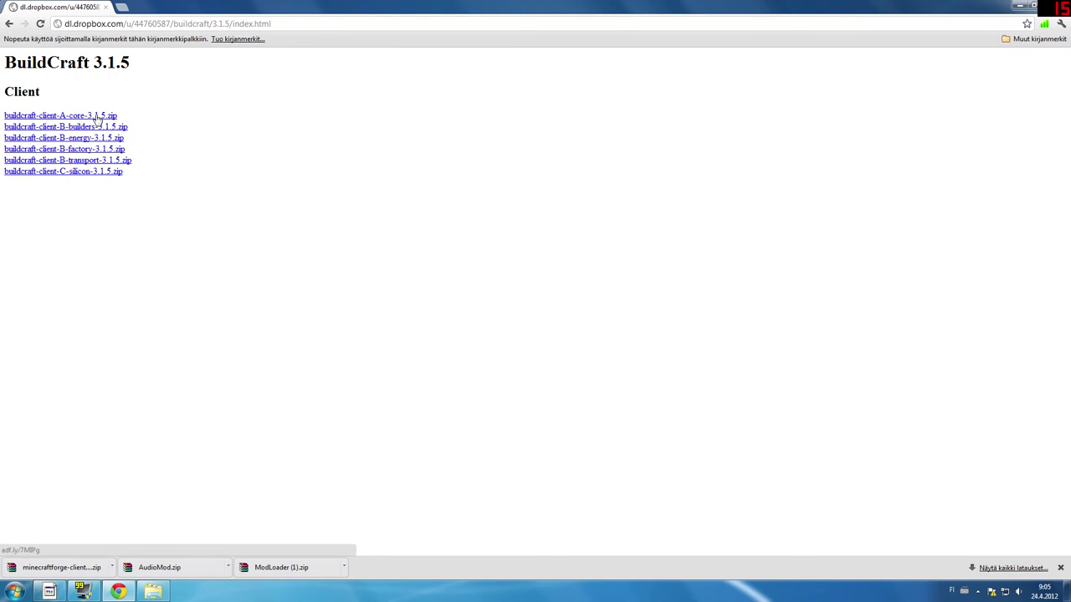
Step: Open the six BuildCraft 3.1.5 client archive links (core, builders, energy, factory, transport, silicon) in separate background tabs
middle_click(98, 118)
middle_click(102, 126)
middle_click(107, 138)
middle_click(109, 148)
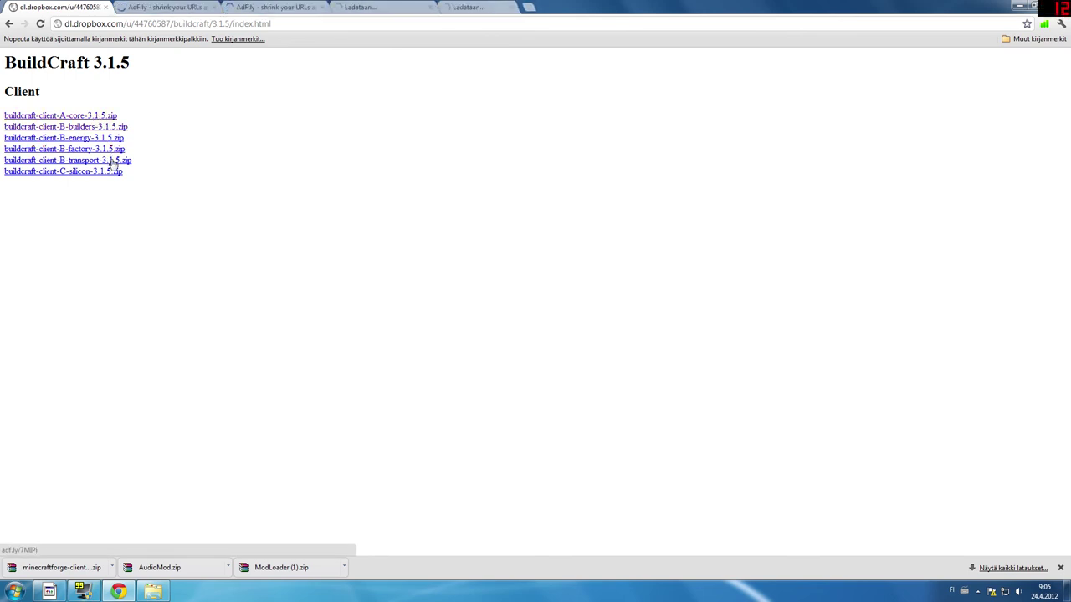
middle_click(111, 161)
middle_click(112, 172)
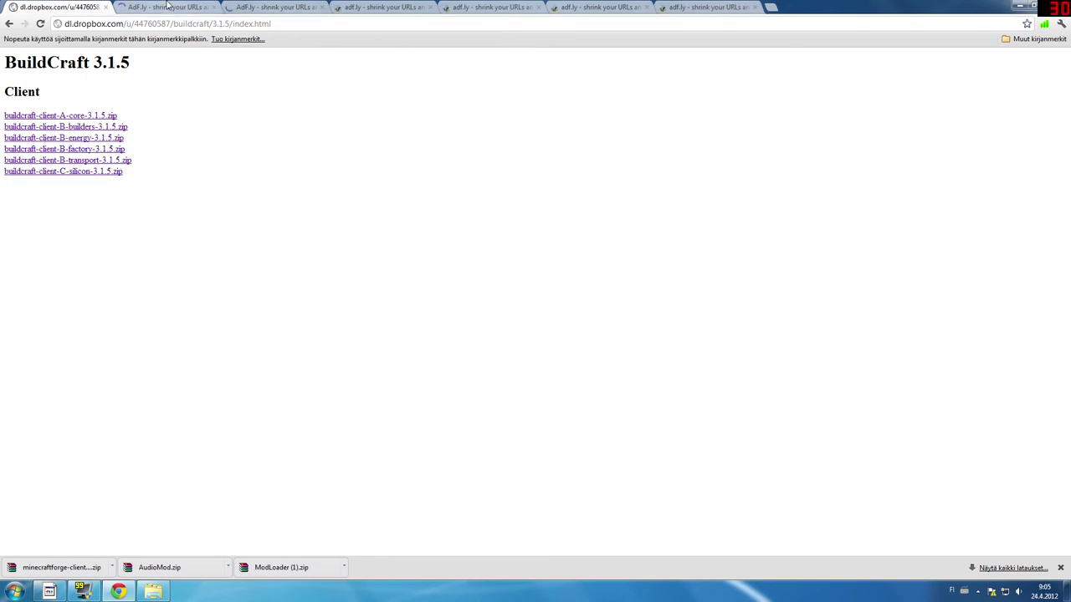
Step: Look through the opened adf.ly tabs to check whether their ad pages are ready to skip
left_click(167, 6)
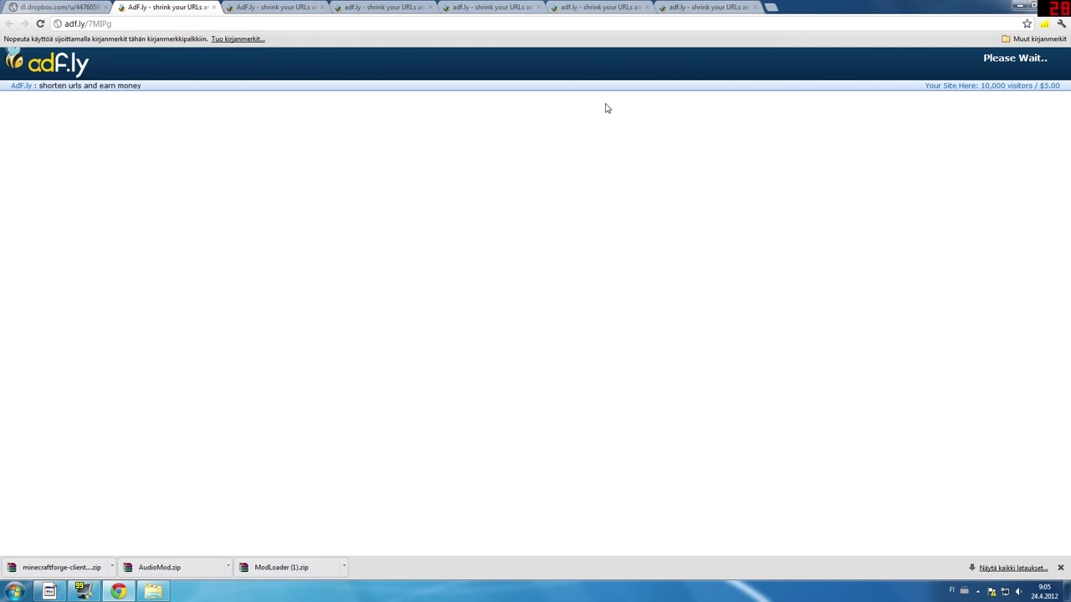
left_click(284, 12)
left_click(360, 8)
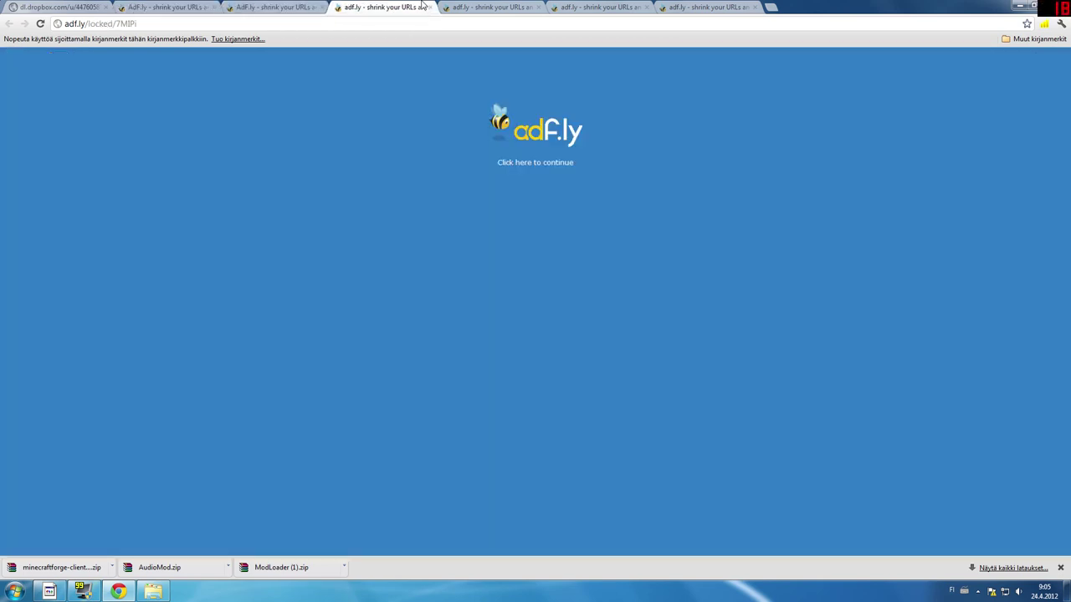
left_click(504, 10)
left_click(608, 7)
left_click(712, 7)
left_click(154, 7)
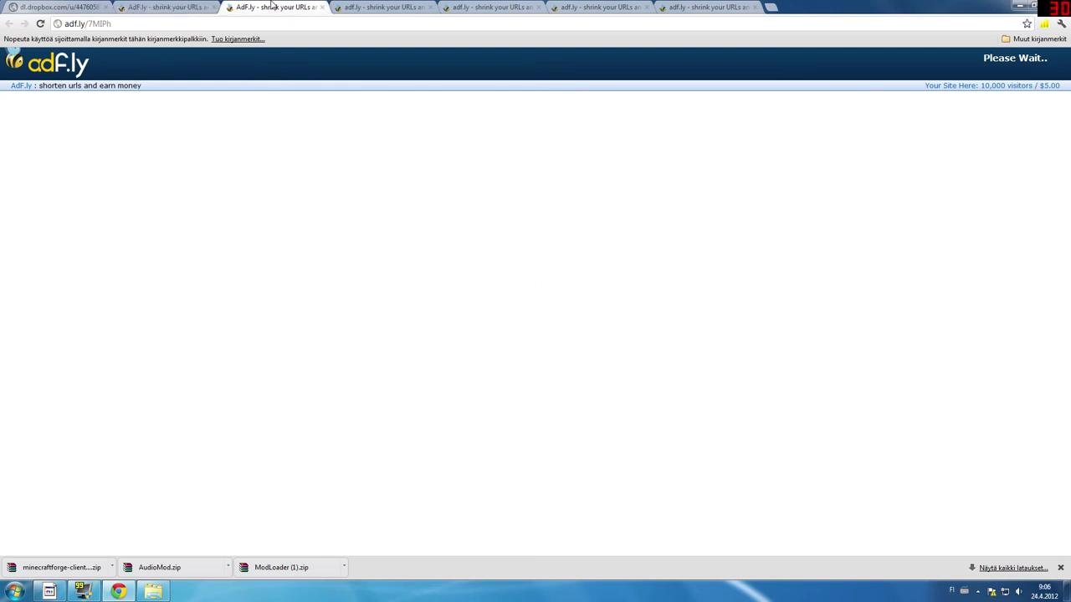
Step: Continue past the locked adf.ly page and its ad to download the BuildCraft energy archive, closing that tab
left_click(347, 6)
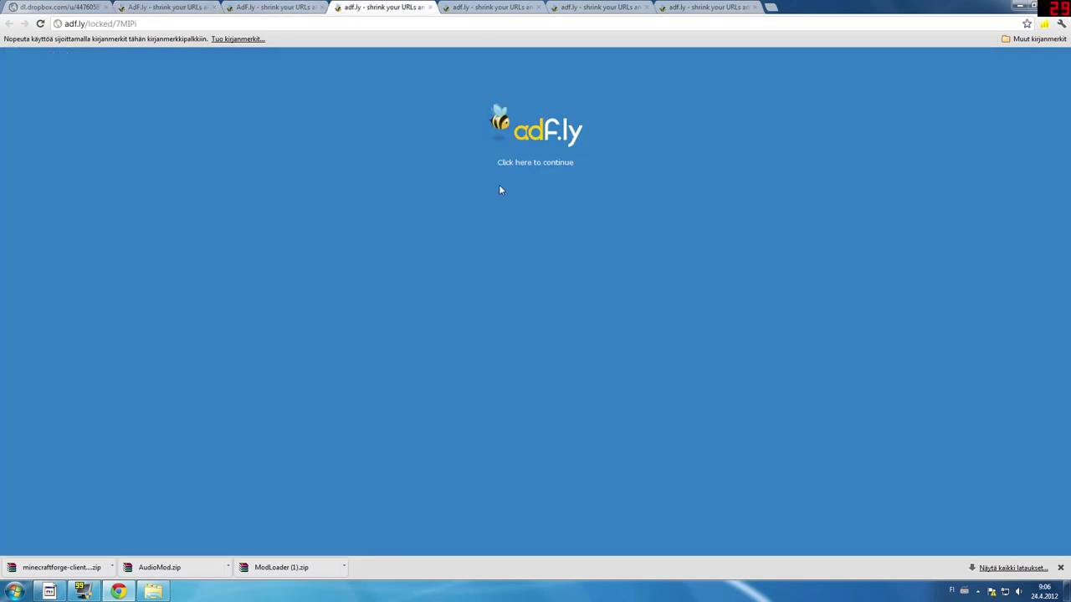
left_click(528, 166)
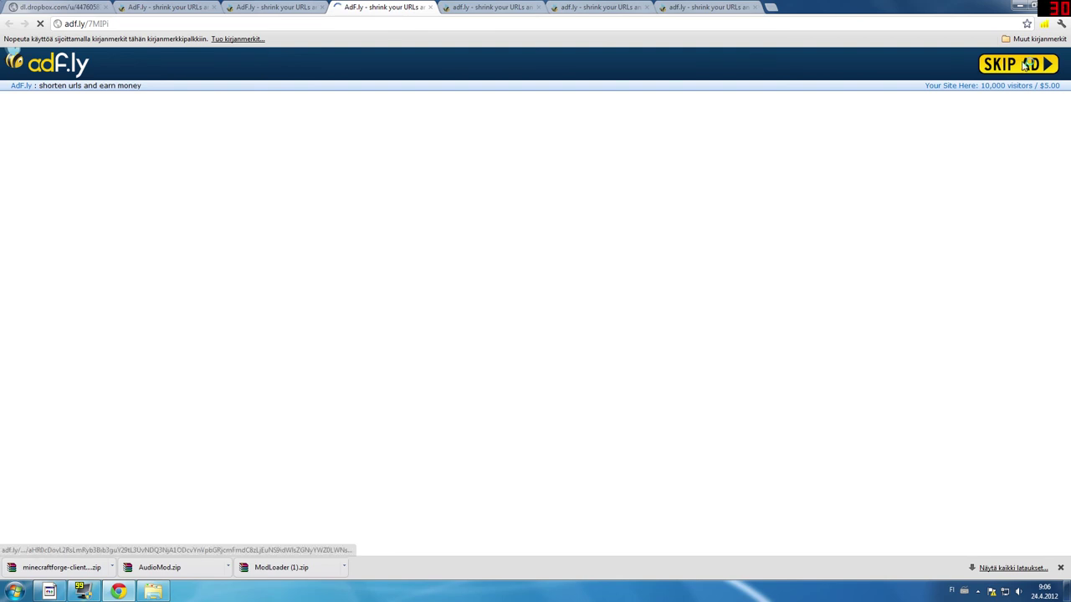
left_click(987, 64)
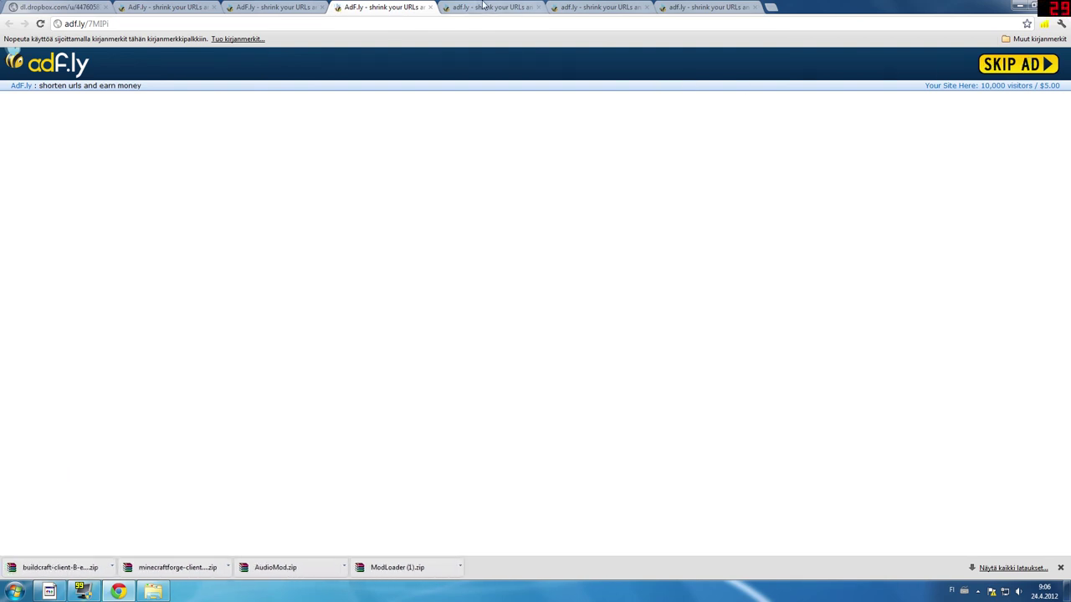
left_click(430, 8)
Step: Reload the stuck adf.ly page for the BuildCraft builders archive and skip its ad to download the file
left_click(269, 7)
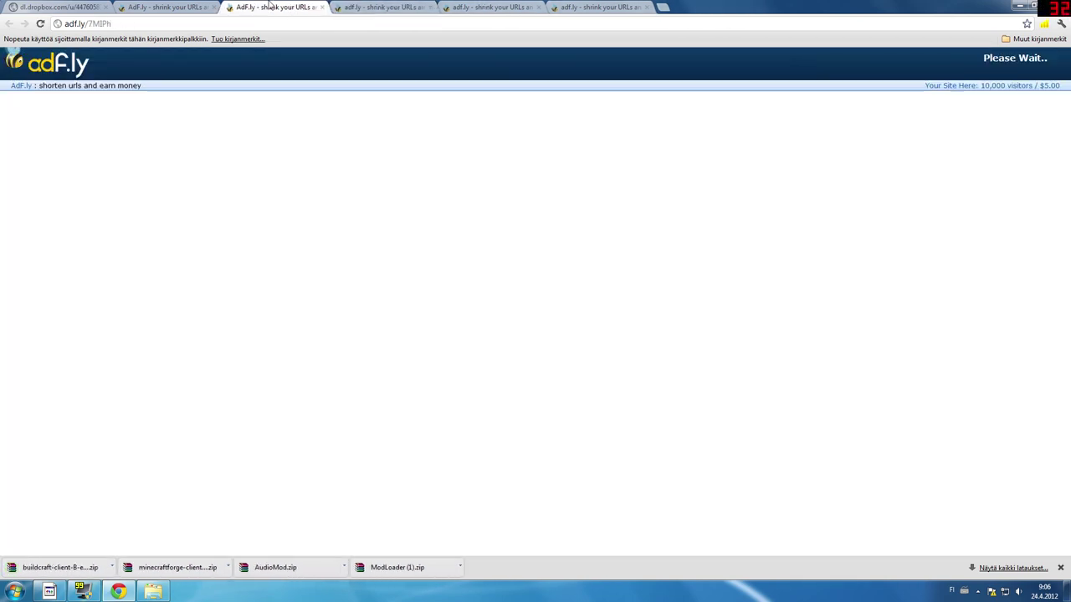
left_click(40, 23)
key("ctrl+shift+Tab")
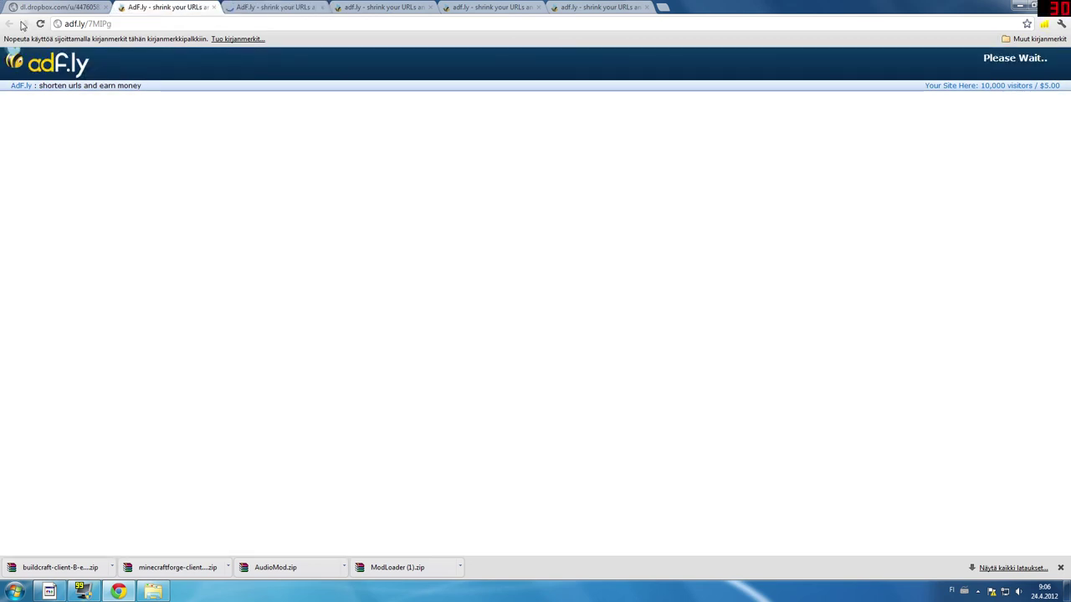
key("ctrl+Tab")
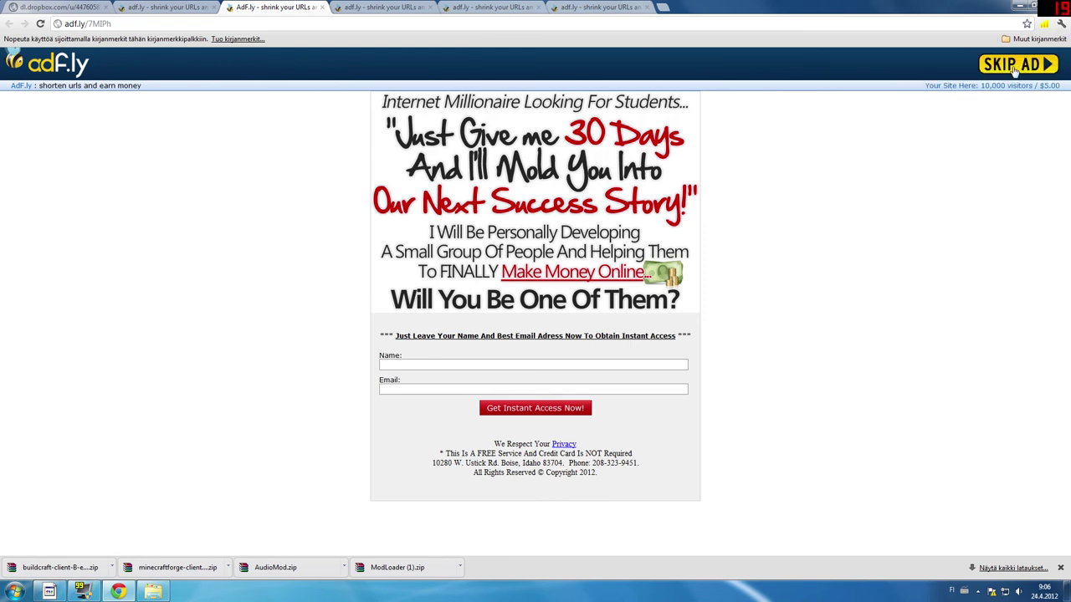
left_click(1015, 67)
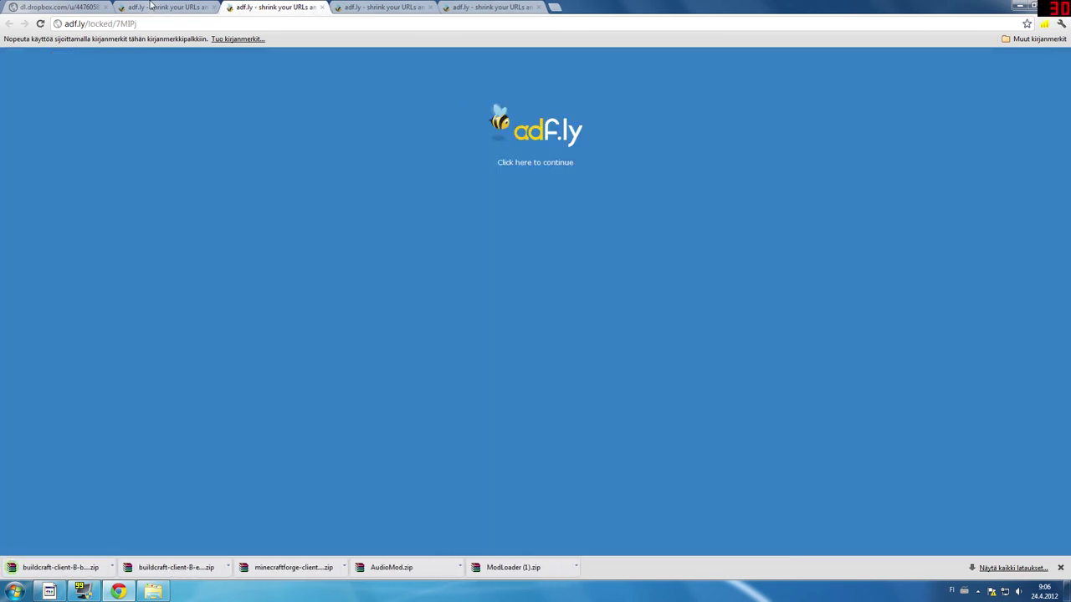
Step: Download the remaining BuildCraft core, factory, transport and silicon archives through their adf.ly pages and close the last ad tab
left_click(159, 7)
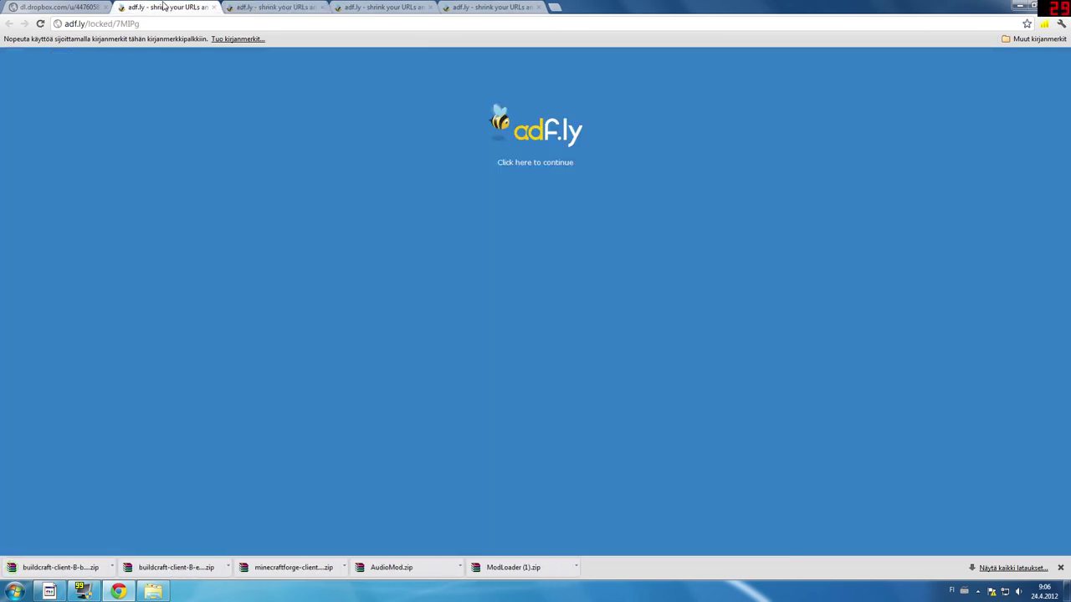
left_click(522, 166)
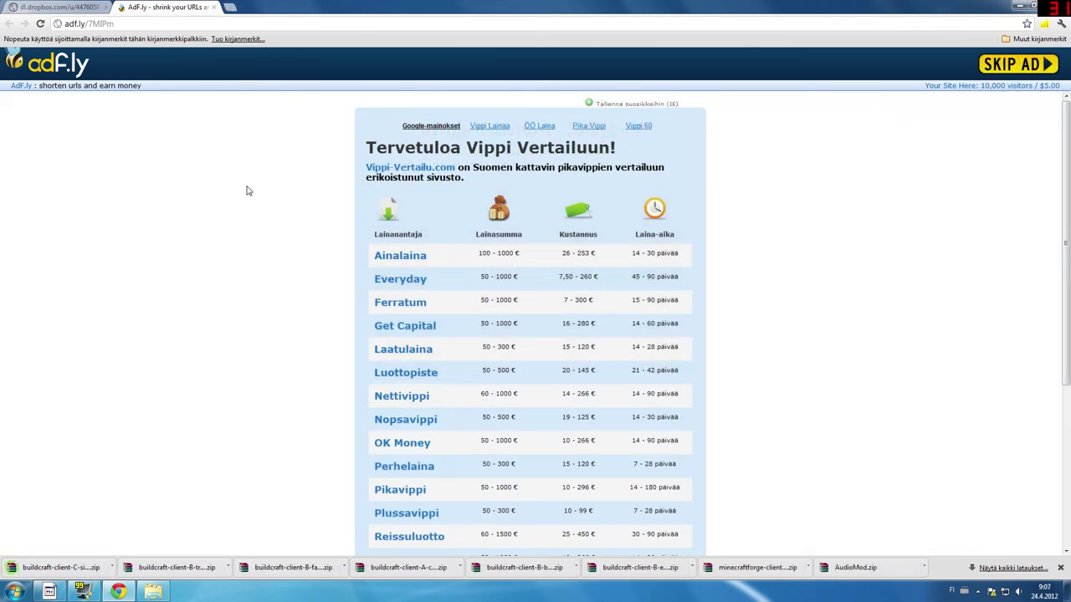
left_click(214, 8)
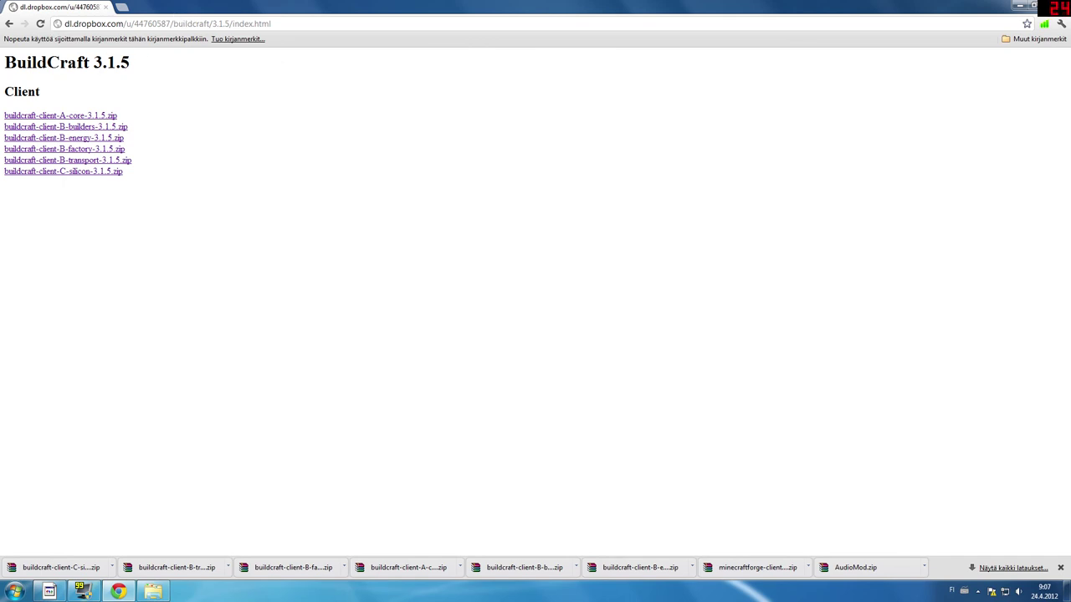
Step: Search the web for "redpower" and open the Eloraam's Blog result
left_click(212, 24)
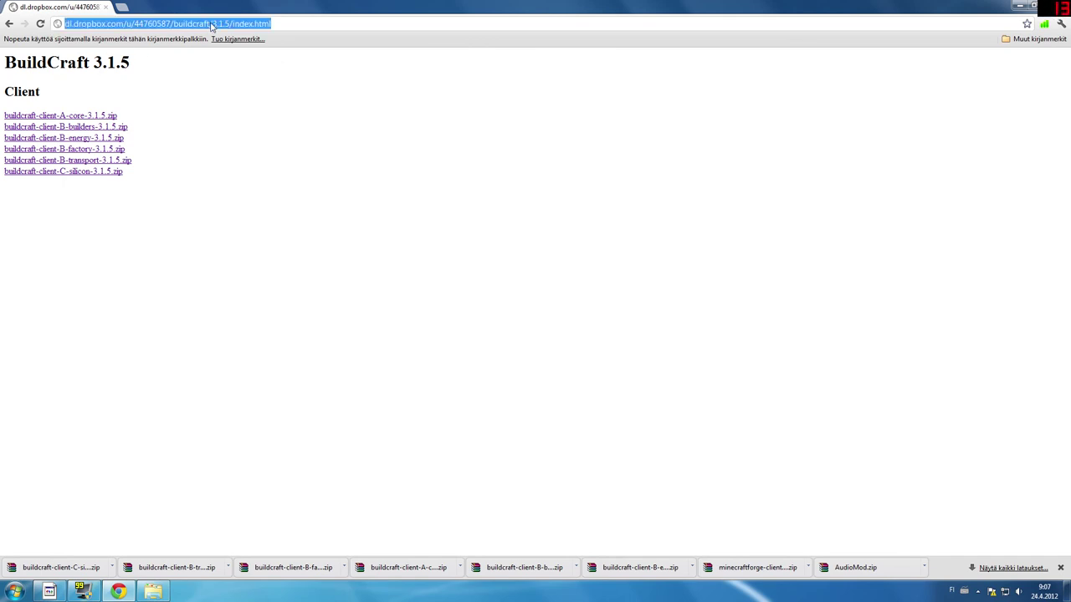
type("redpower")
key("Return")
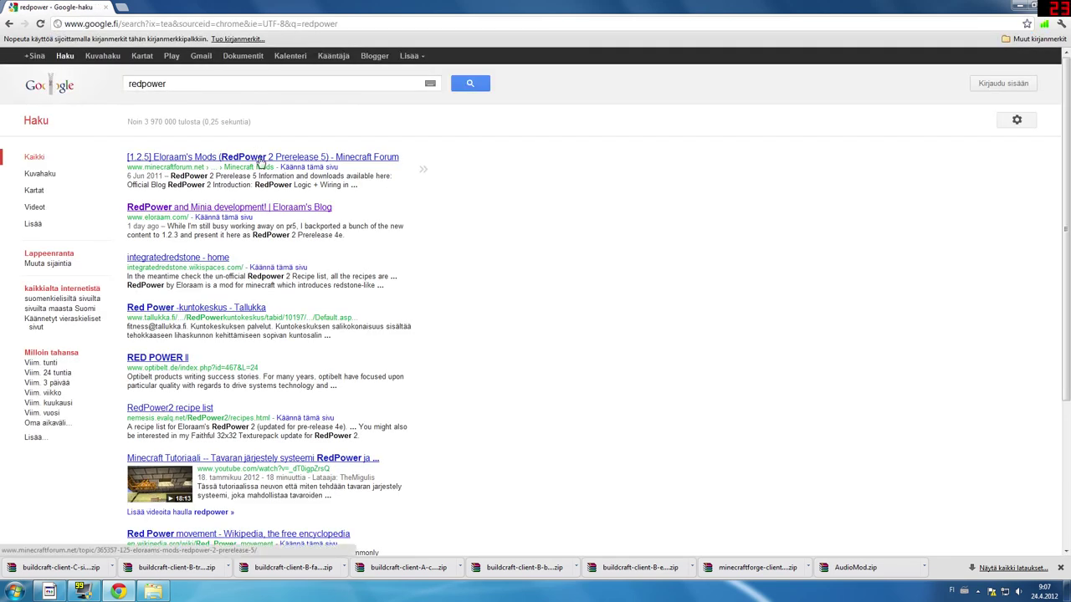
left_click(239, 207)
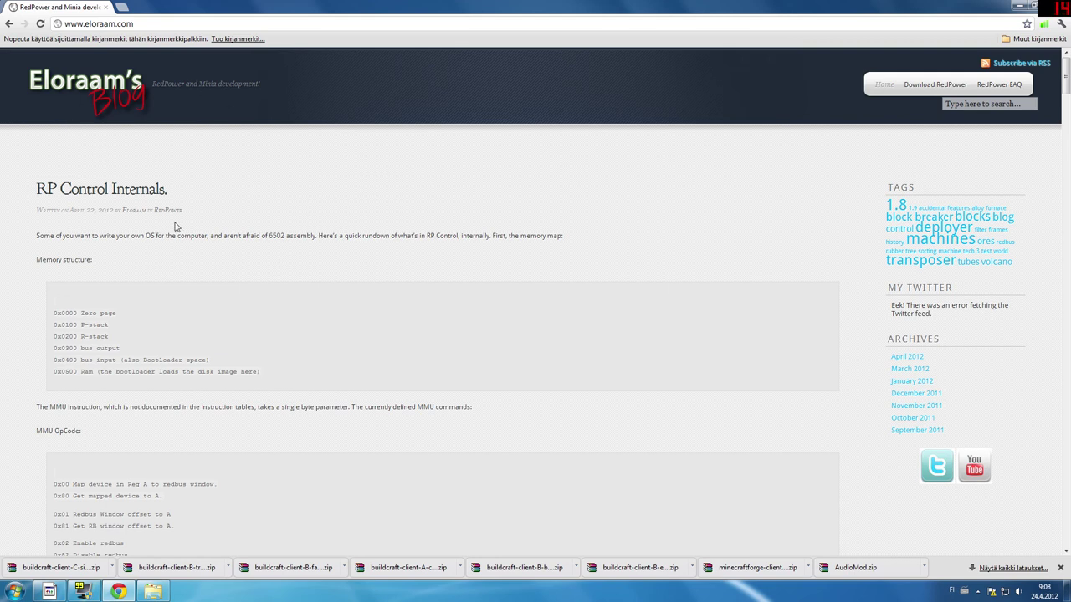
Step: Look over the blog's front page and open its Download RedPower page
scroll(42, 311, "down", 7)
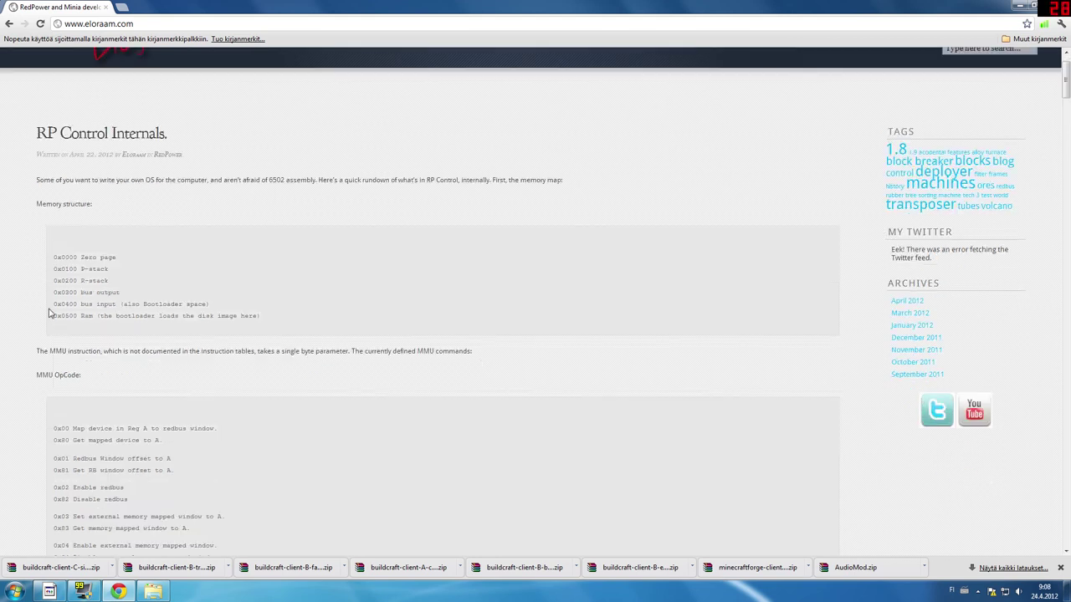
scroll(44, 300, "down", 7)
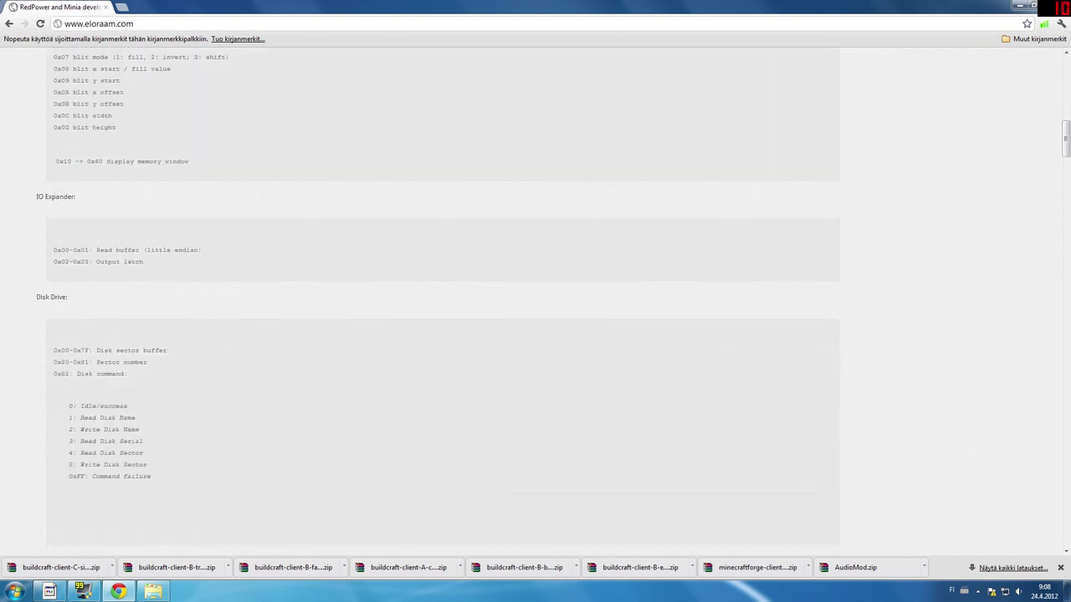
scroll(72, 231, "up", 5)
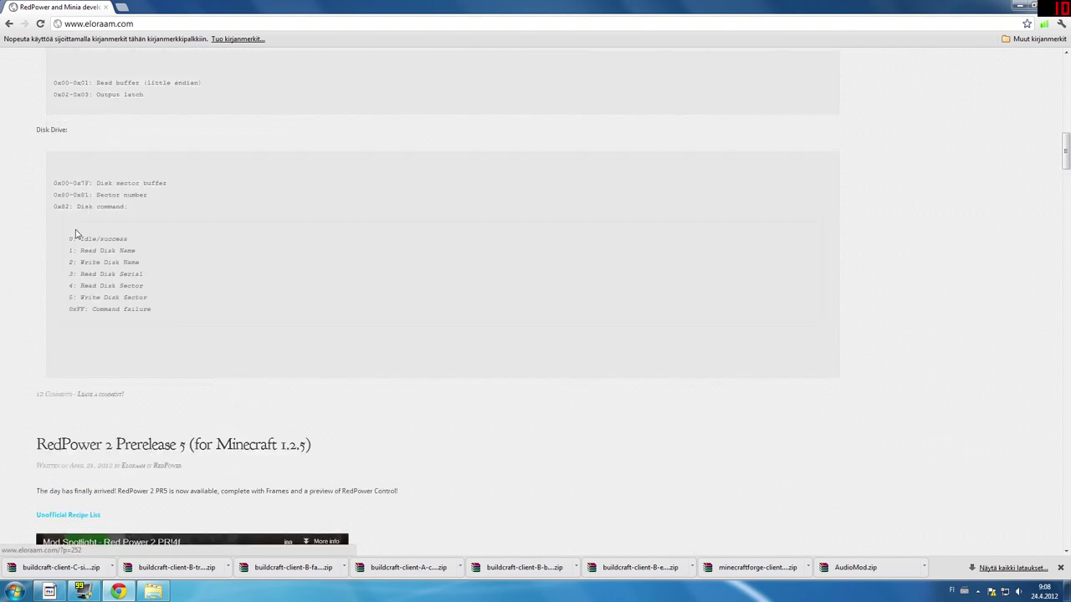
scroll(113, 348, "up", 10)
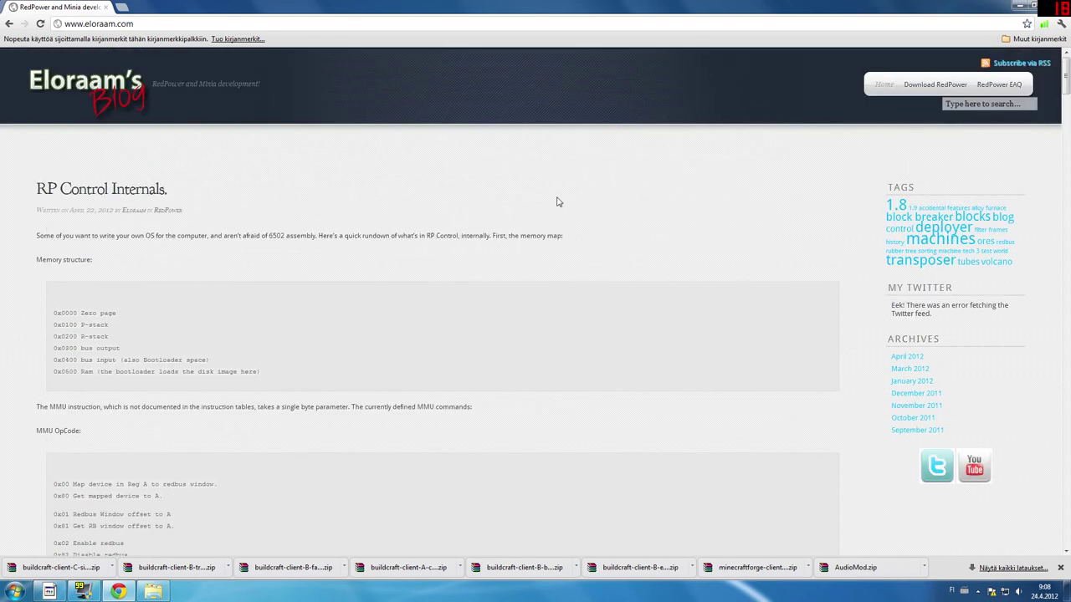
left_click(954, 84)
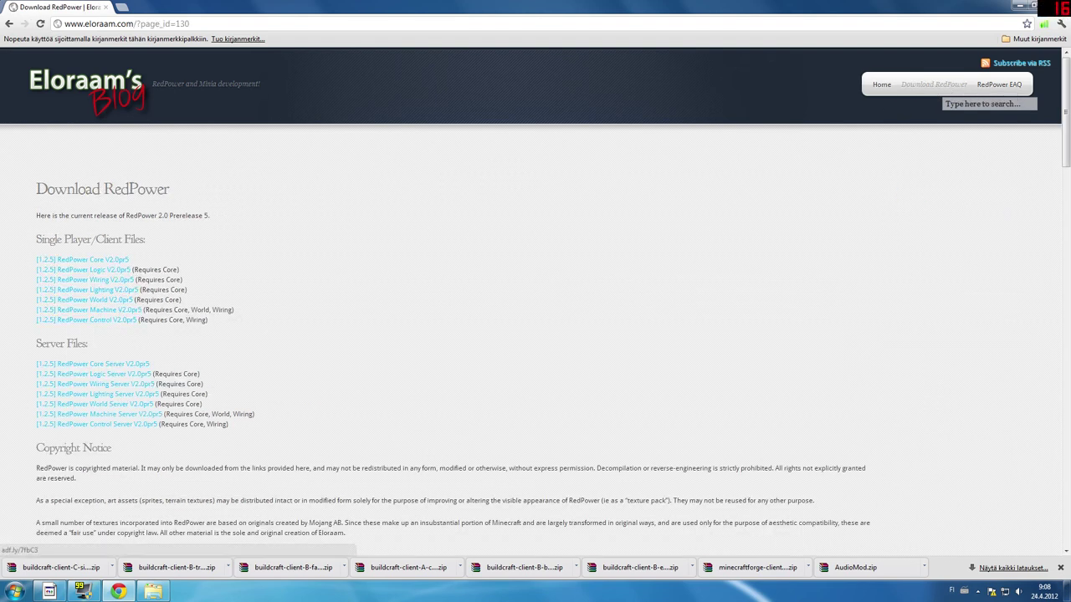
Step: Open the RedPower Core, Logic, Wiring, Lighting, World, Machine and Control V2.0pr5 client links in separate background tabs
middle_click(118, 264)
middle_click(119, 270)
middle_click(123, 280)
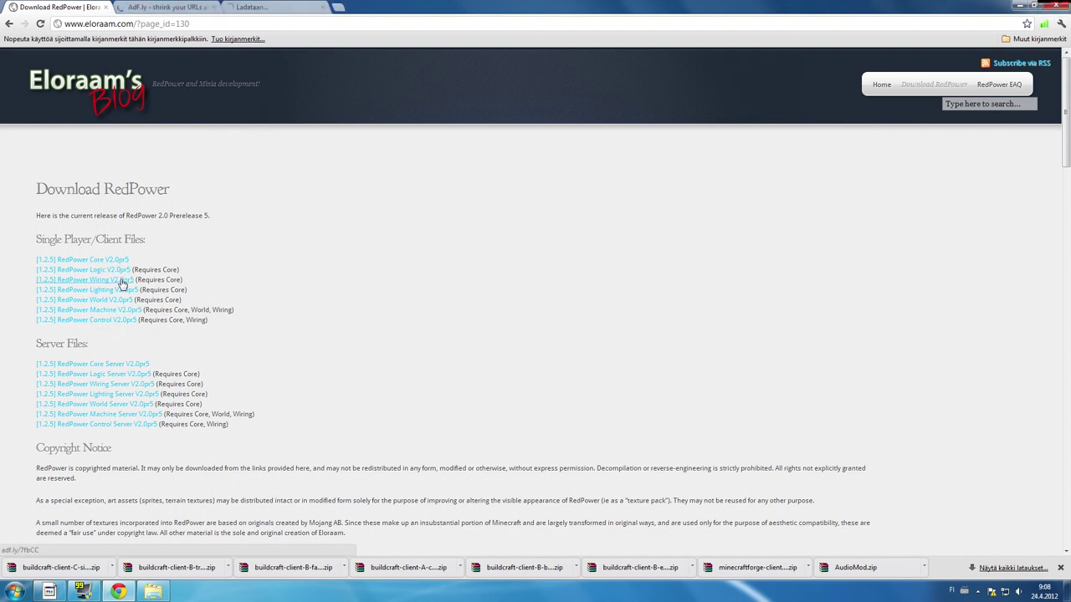
middle_click(124, 289)
middle_click(122, 300)
middle_click(123, 309)
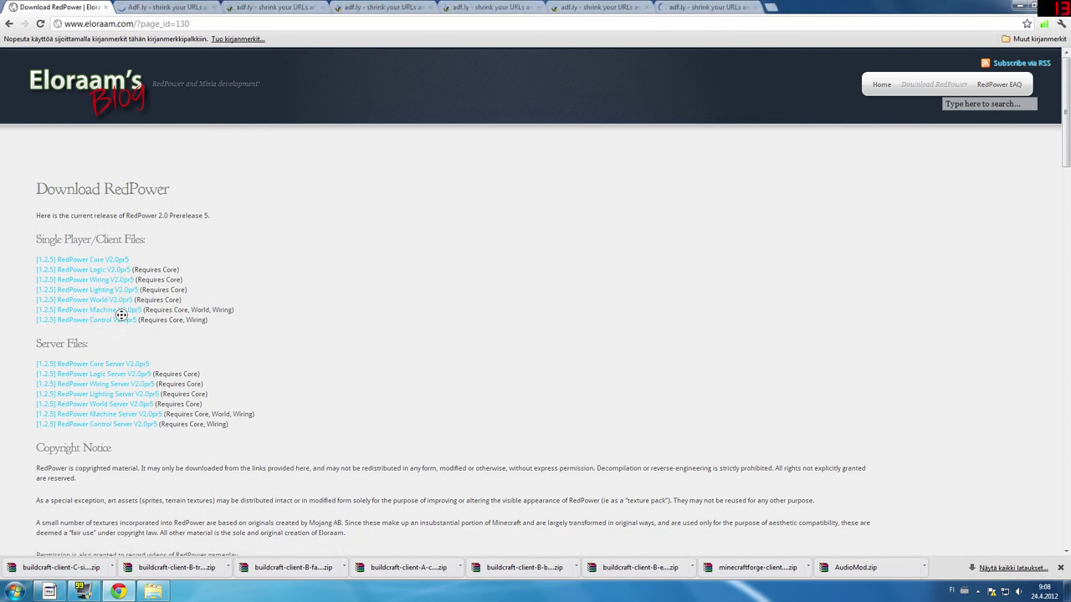
middle_click(126, 320)
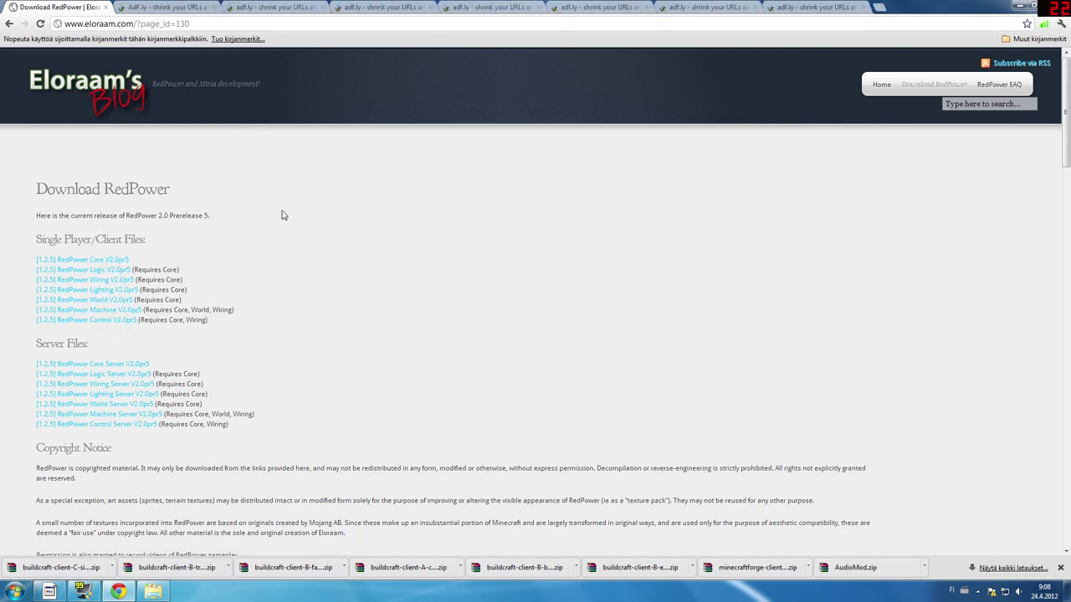
Step: Download all seven RedPower client archives by passing their adf.ly pages and ads, closing the ad tabs
left_click(151, 7)
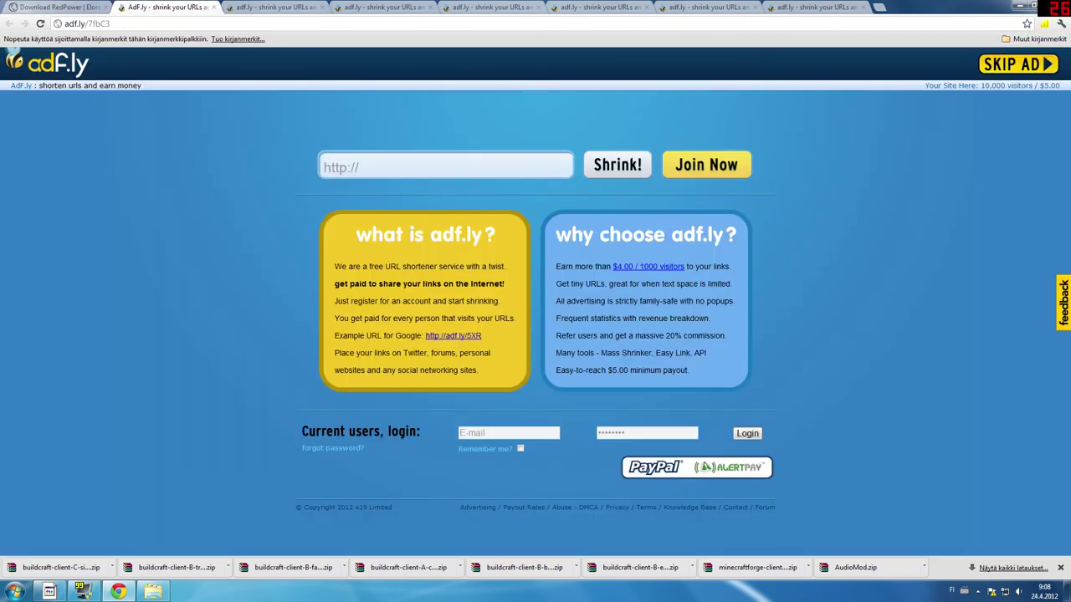
left_click(1003, 66)
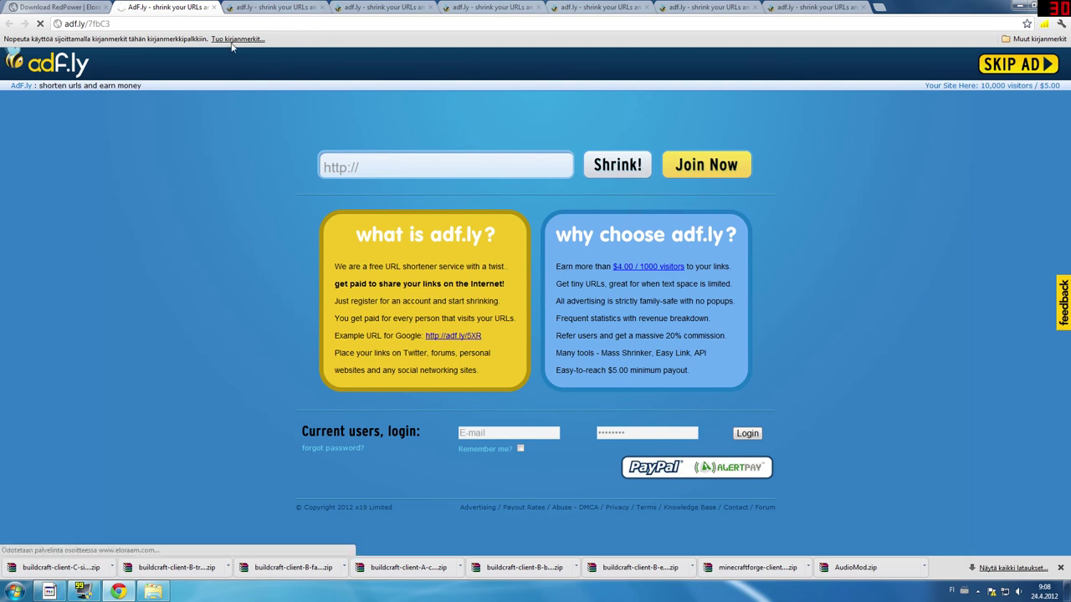
left_click(212, 8)
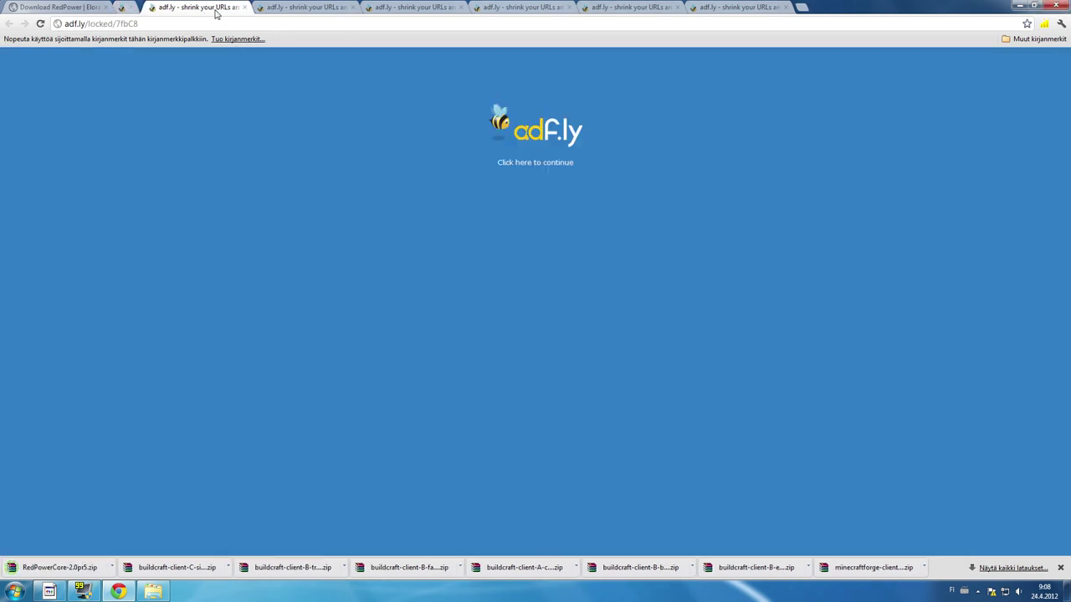
left_click(569, 164)
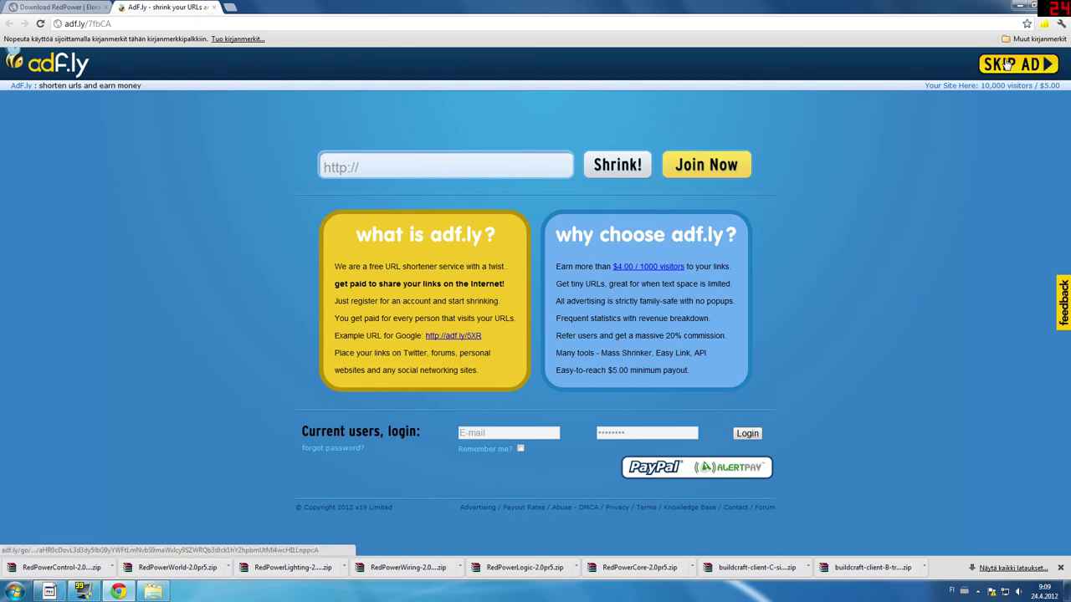
left_click(1007, 64)
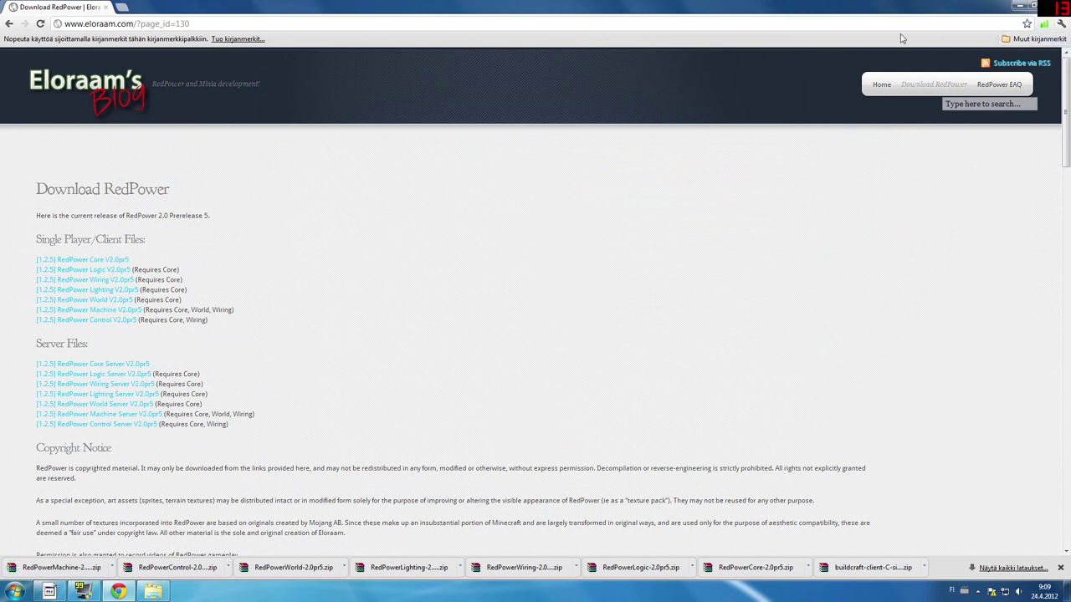
Step: Go to the IndustrialCraft blog at industrial-craft.net
key("ctrl+l")
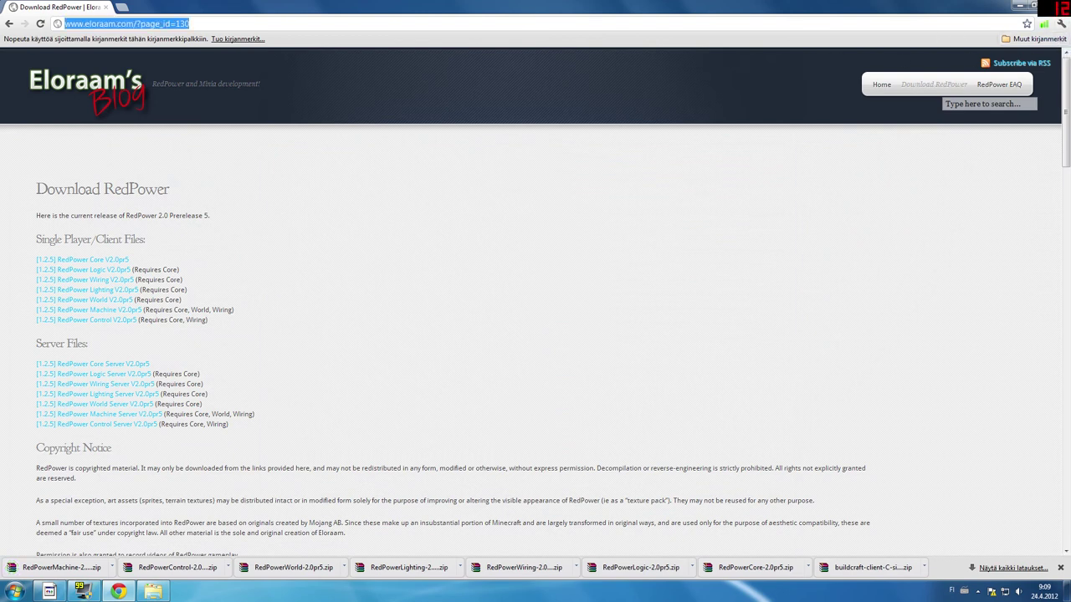
type("indust")
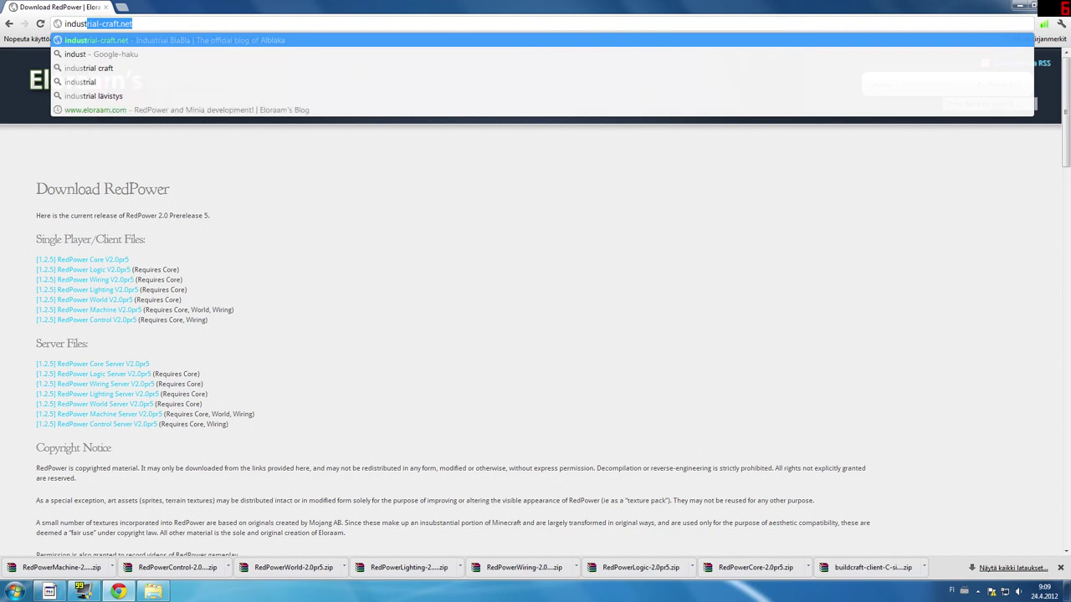
type("ril")
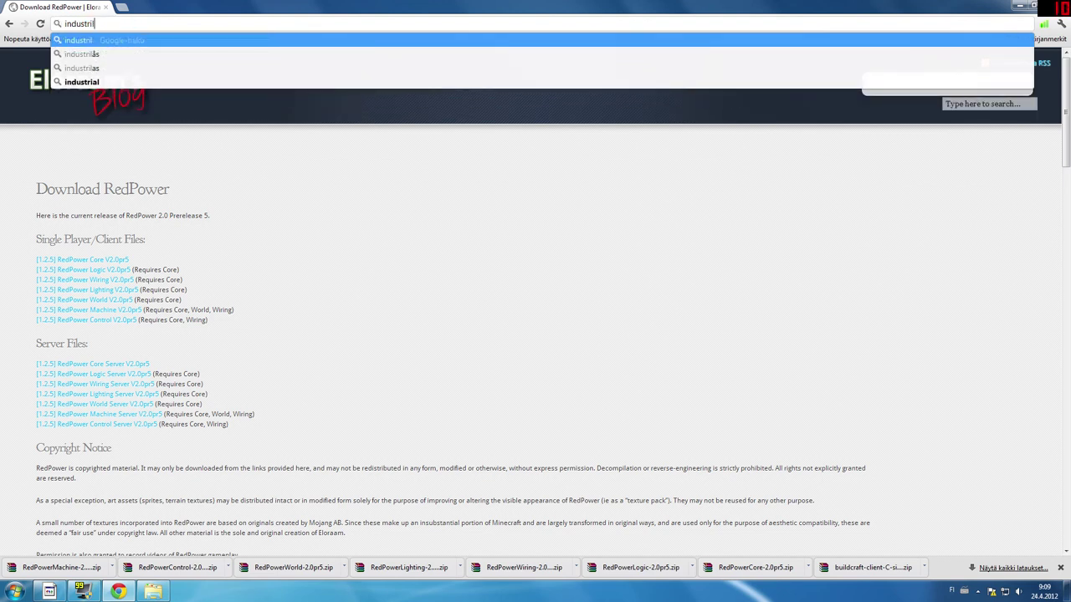
key("BackSpace")
type("al-craft.net")
key("Return")
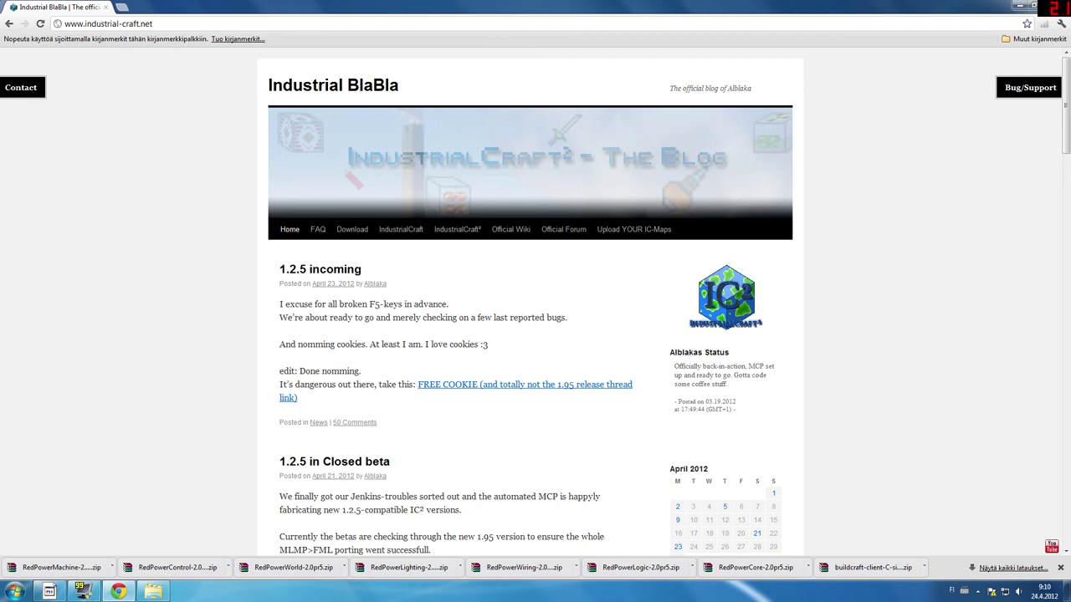
Step: Look through the IndustrialCraft blog posts for news about the 1.2.5 release
left_click_drag(280, 303, 448, 304)
left_click_drag(279, 318, 251, 548)
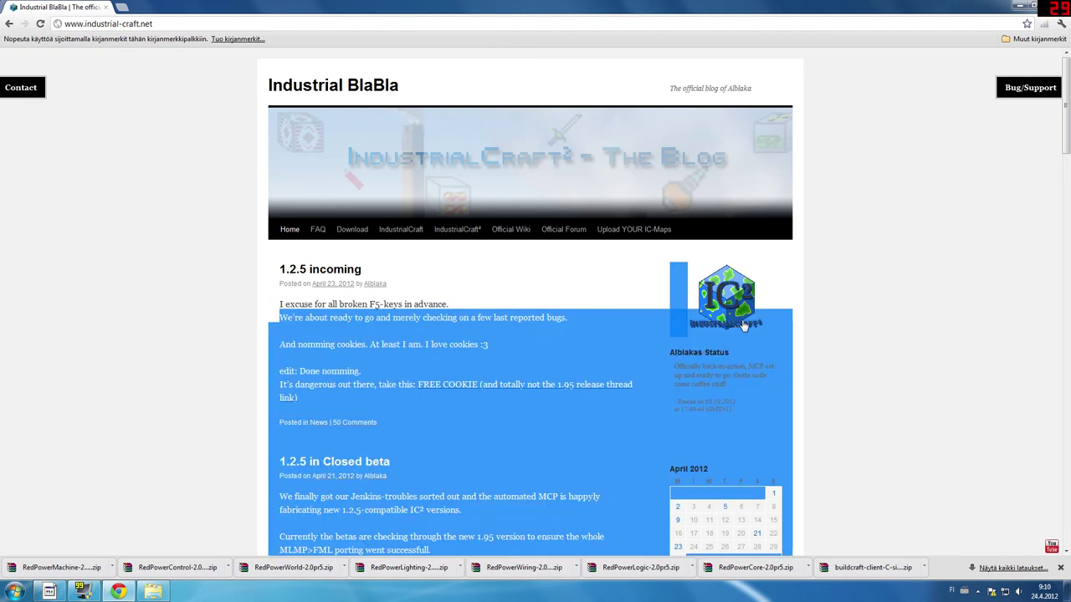
left_click(261, 291)
scroll(150, 251, "down", 20)
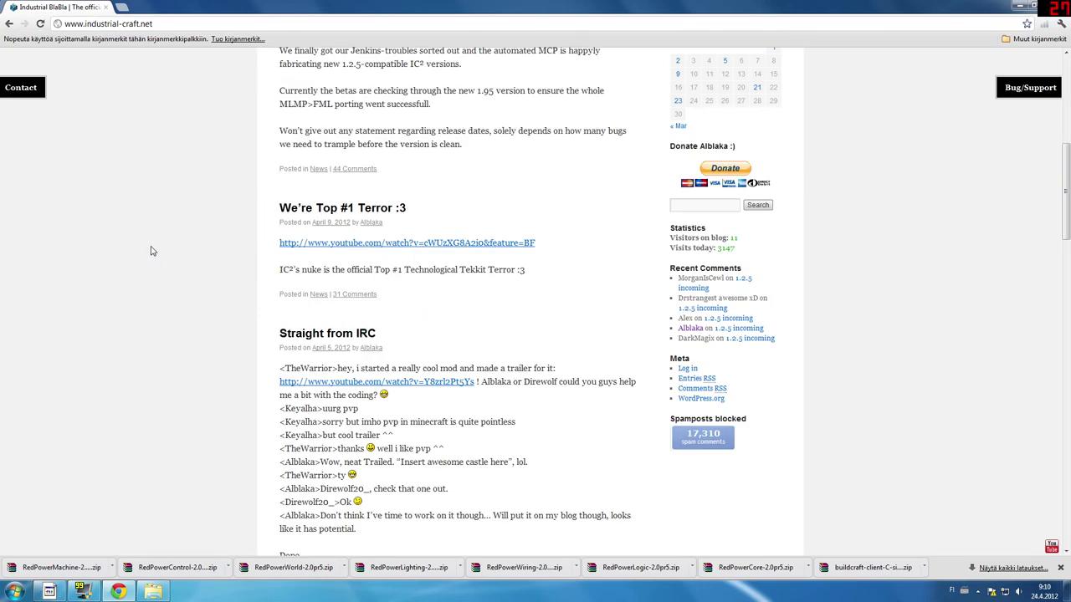
scroll(147, 241, "down", 10)
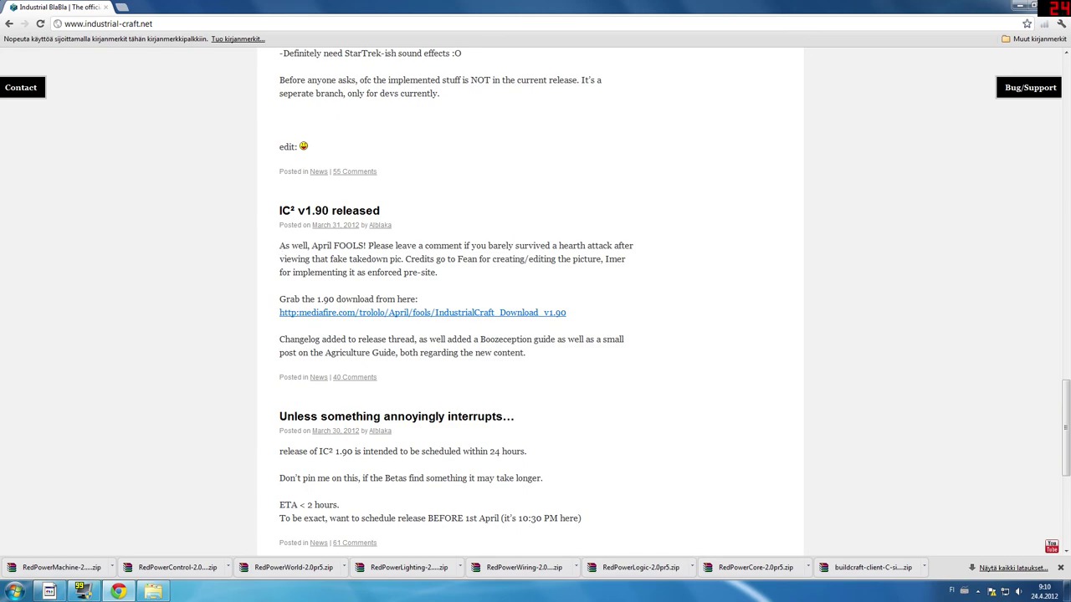
scroll(530, 301, "down", 8)
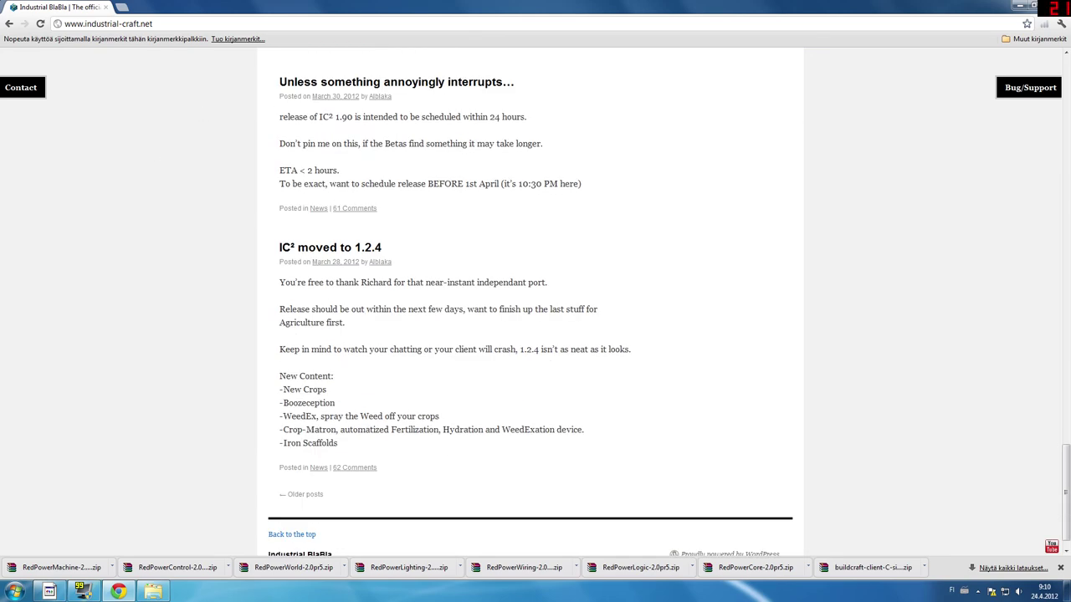
left_click(305, 494)
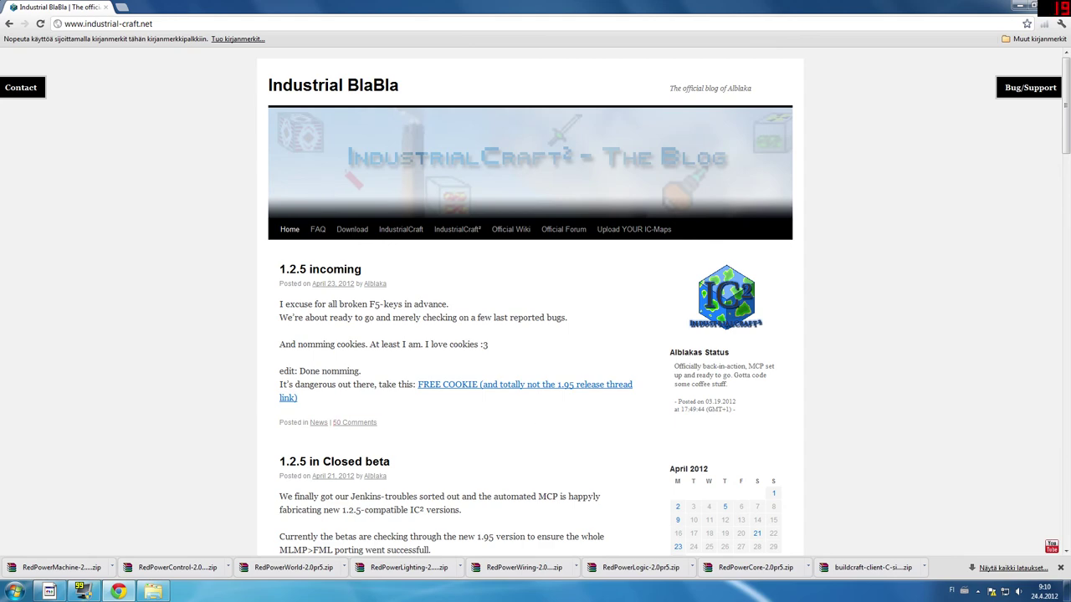
Step: Open the [MC 1.2.5] IC² v1.95 SSP/SMP thread in the official forum's Public Releases board
left_click(553, 233)
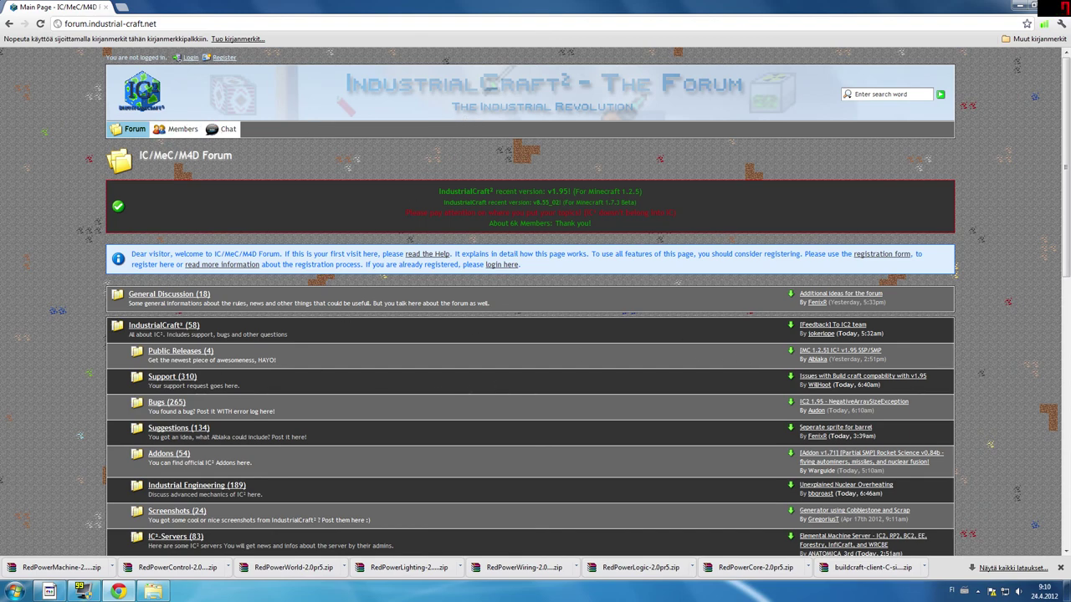
left_click(185, 352)
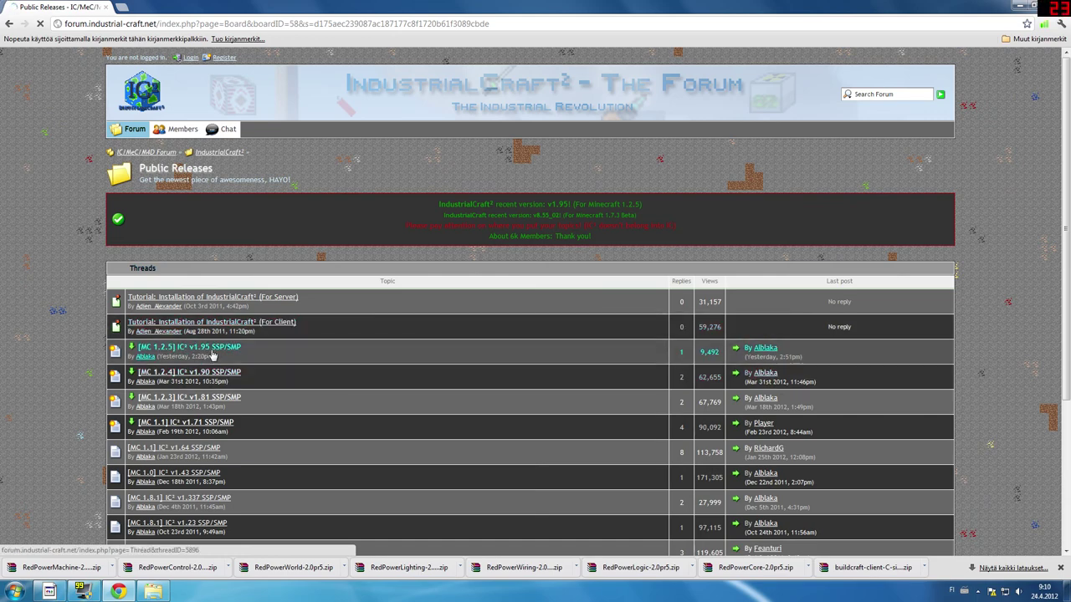
left_click(213, 354)
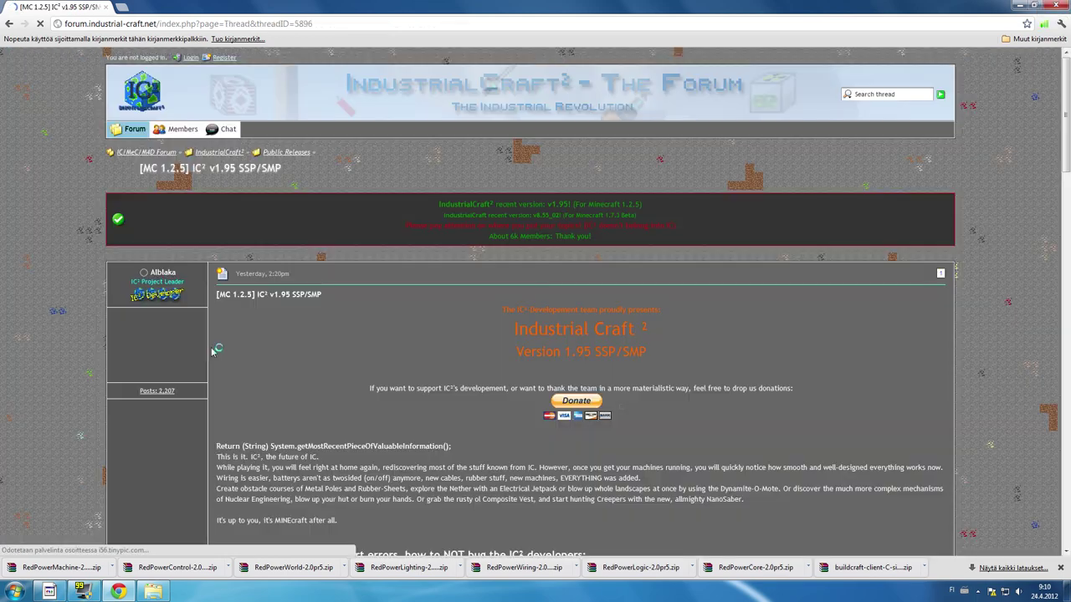
Step: Review the thread's install instructions, download the IndustrialCraft² client JAR and keep the file despite the browser's safety warning
scroll(233, 343, "down", 1)
scroll(233, 343, "down", 4)
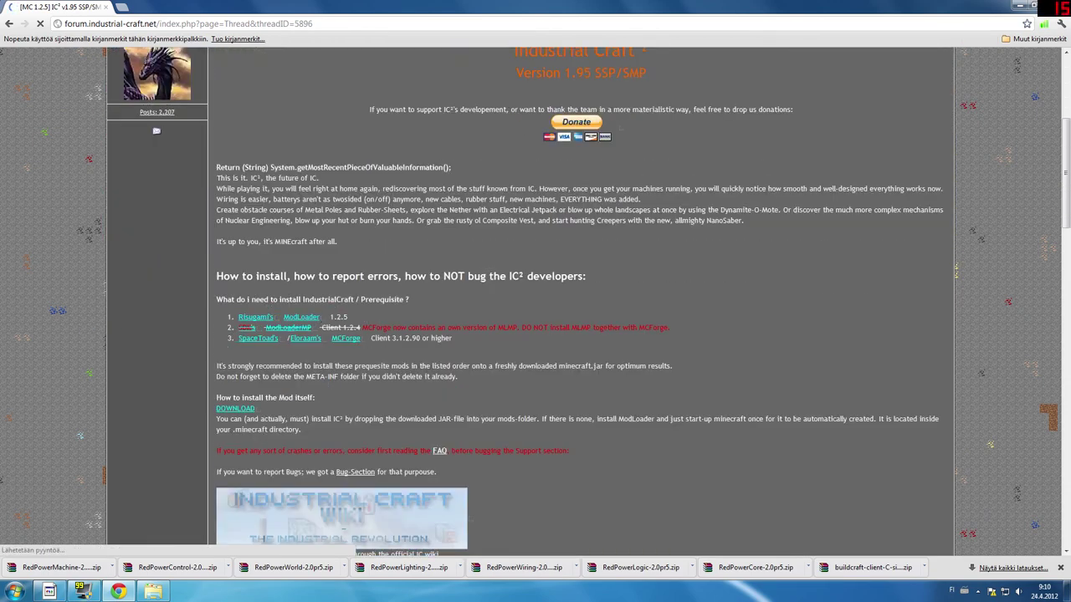
left_click(348, 340)
scroll(483, 323, "down", 7)
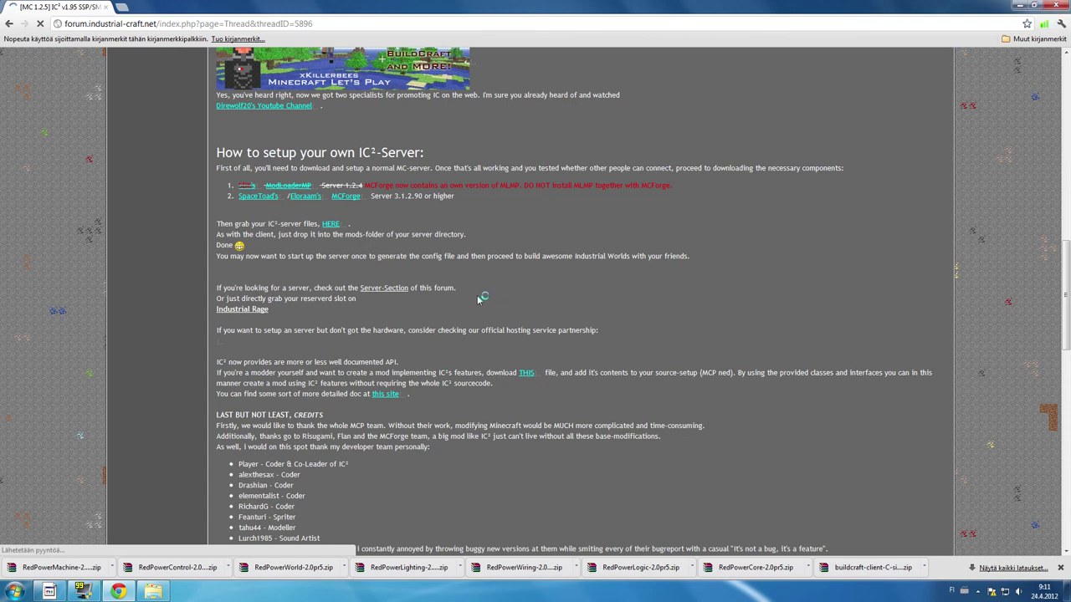
scroll(377, 326, "up", 3)
scroll(376, 328, "up", 2)
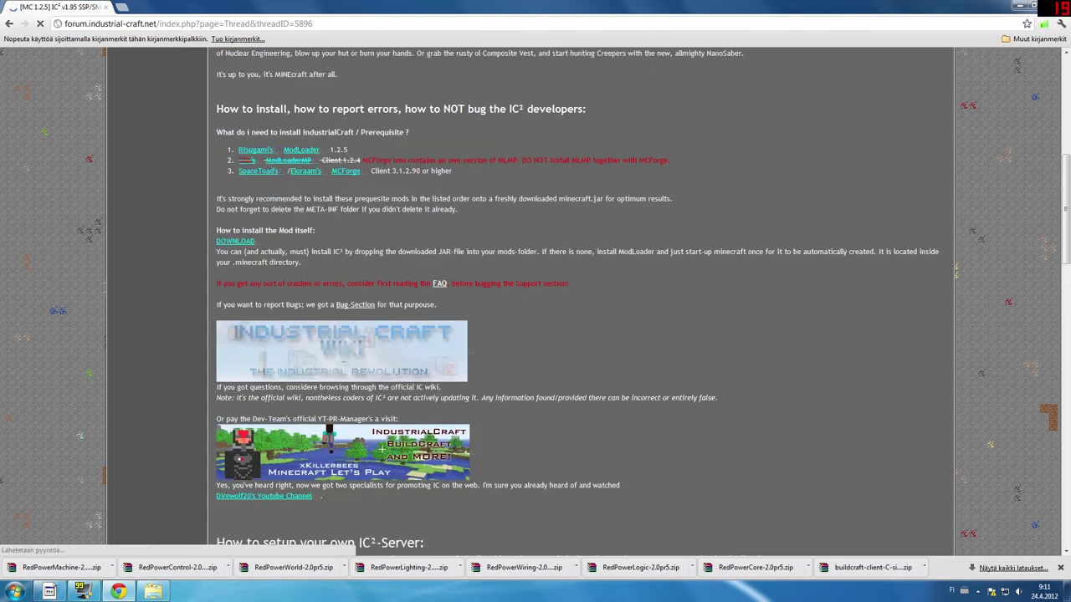
left_click(241, 242)
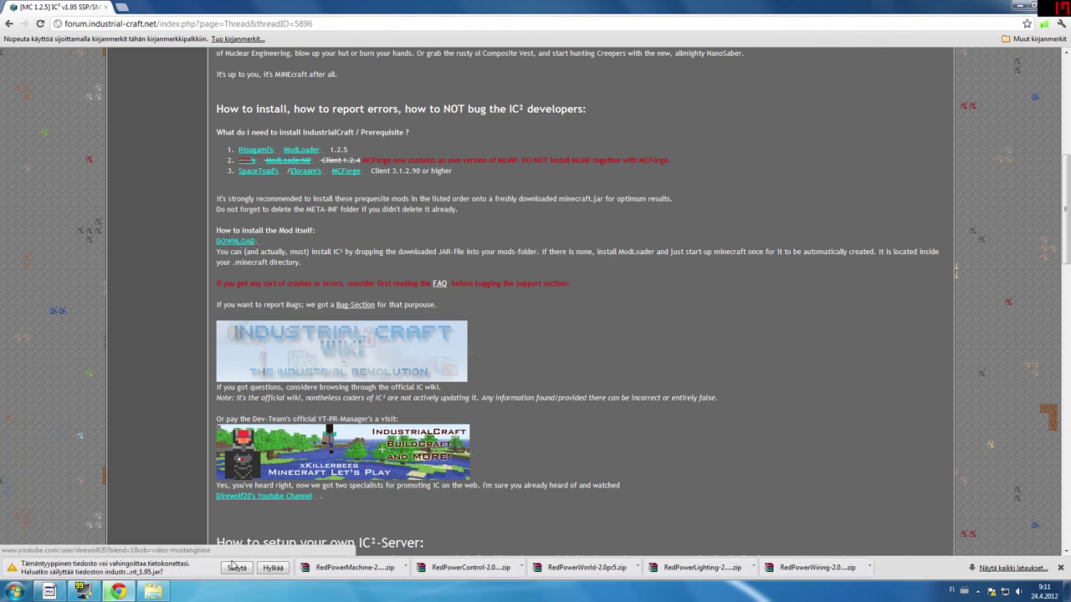
left_click(236, 569)
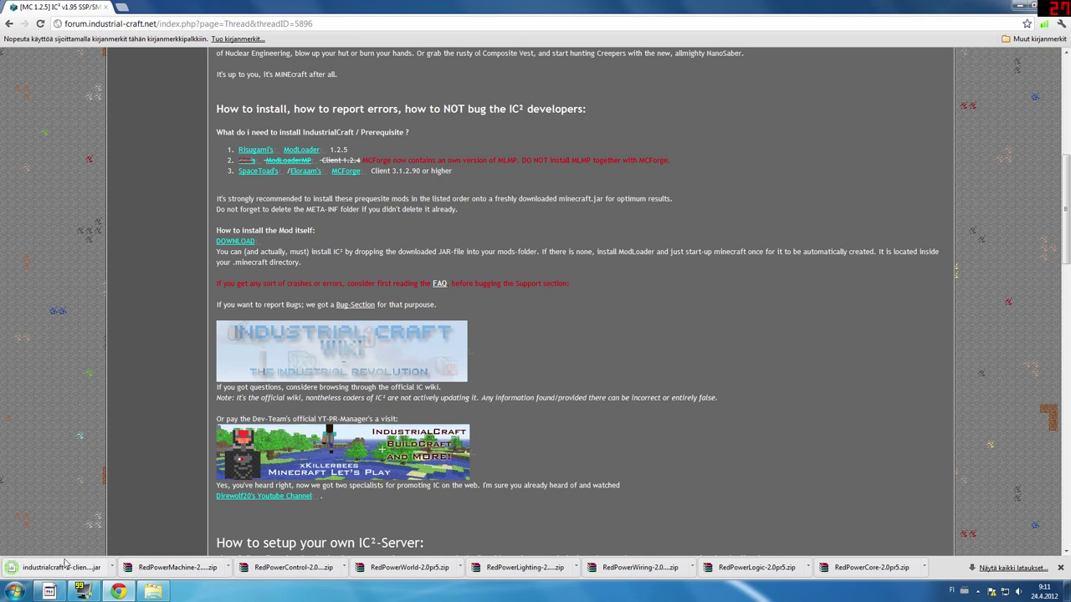
Step: Search the web for "equivalent exchange" and open the Minecraft Forum topic for Equivalent Exchange 2
key("ctrl+l")
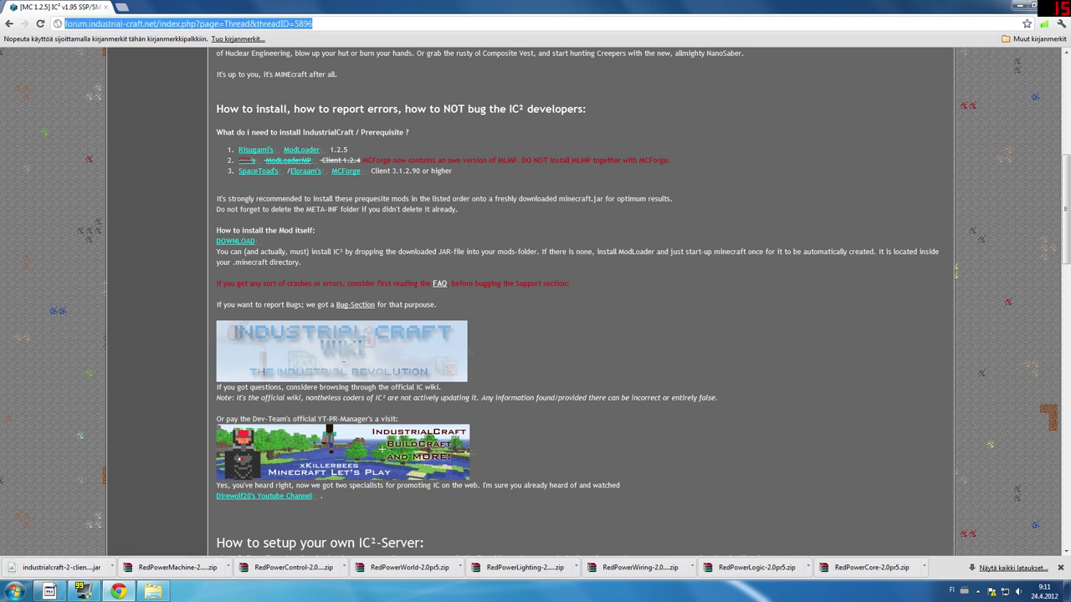
type("equi")
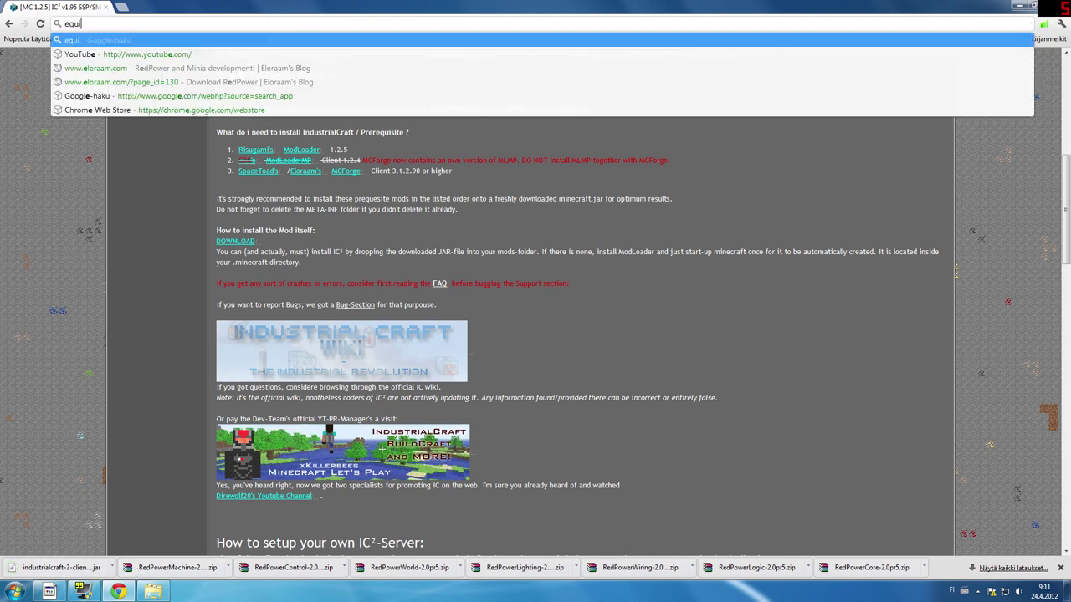
type("valent exchange")
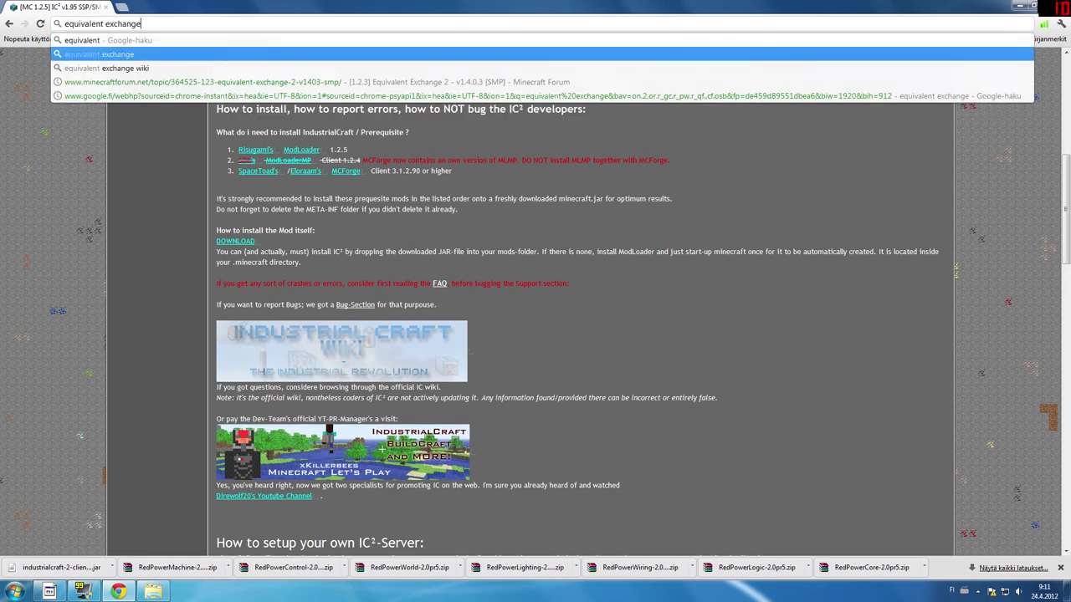
key("Return")
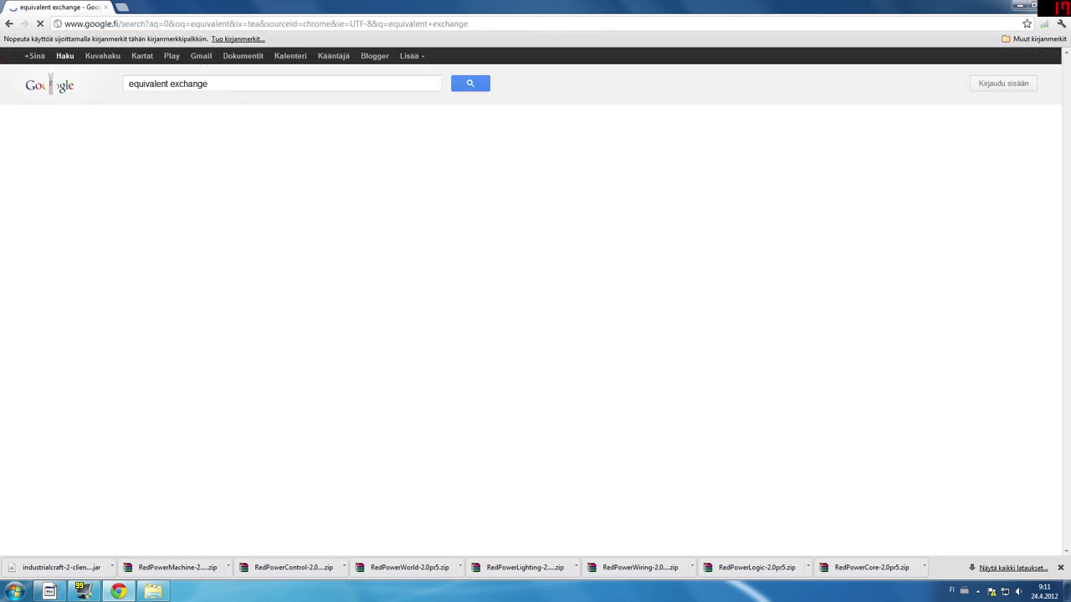
left_click(227, 159)
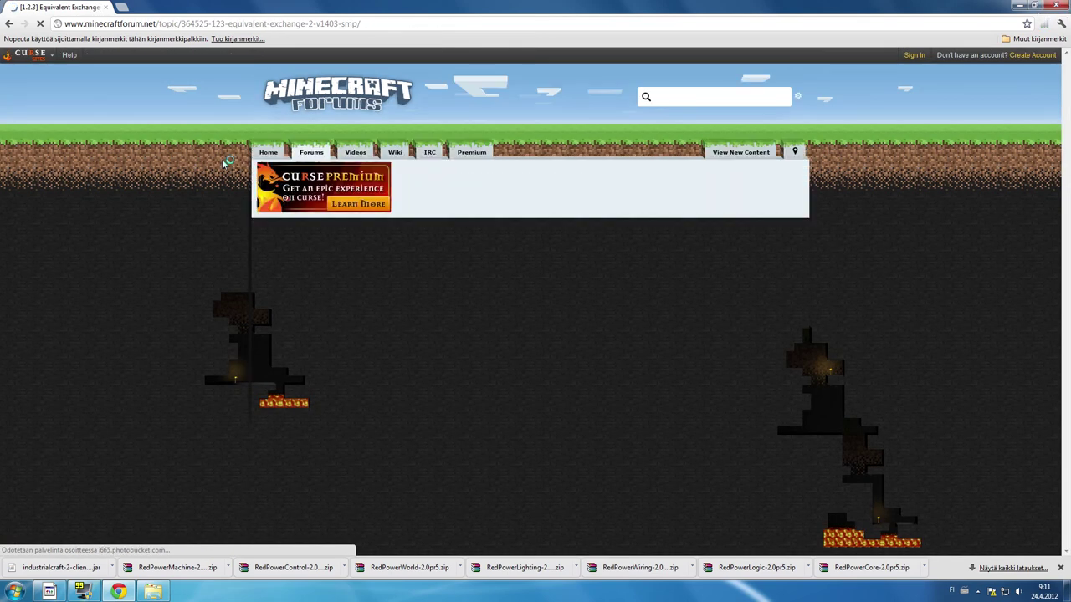
Step: Download the EE2 v1.4.0.3 for Forge API client from the topic's Downloads section, skipping the adf.ly ad, and close the browser
scroll(162, 162, "down", 5)
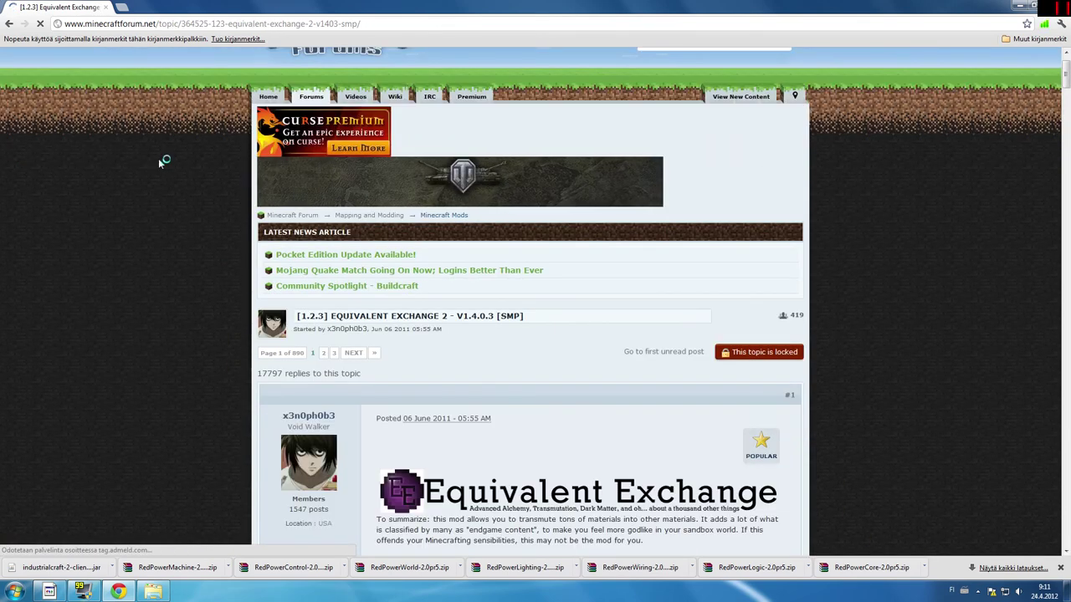
scroll(156, 156, "down", 10)
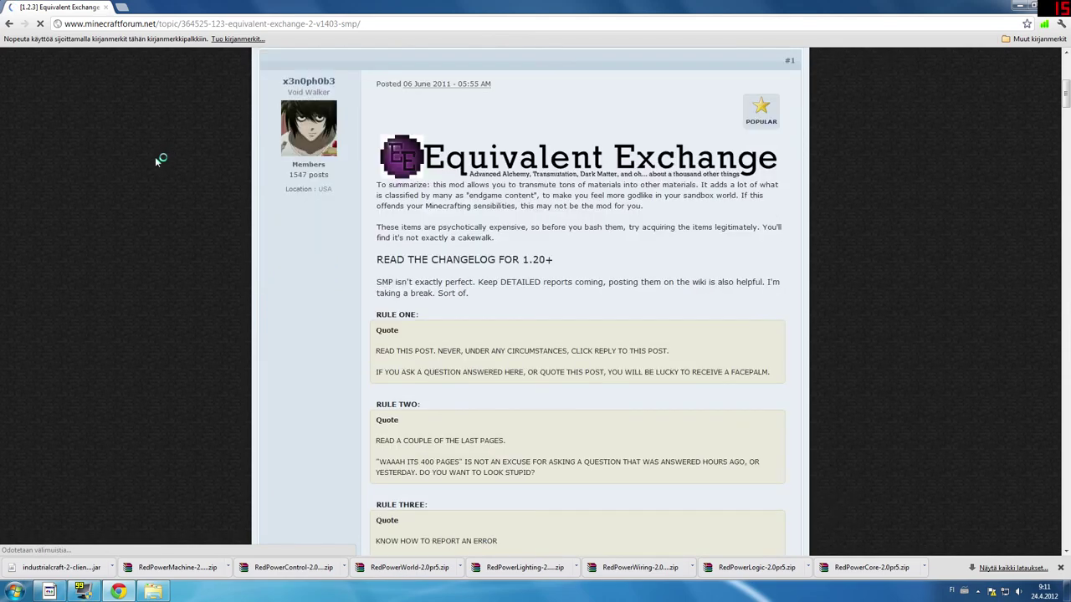
scroll(152, 151, "down", 20)
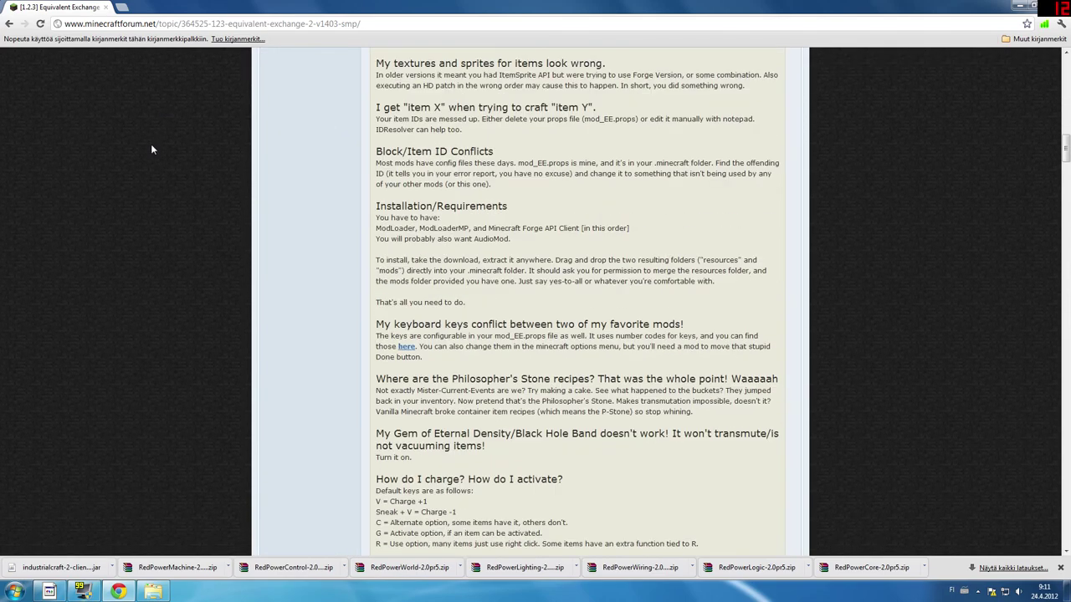
scroll(299, 263, "down", 3)
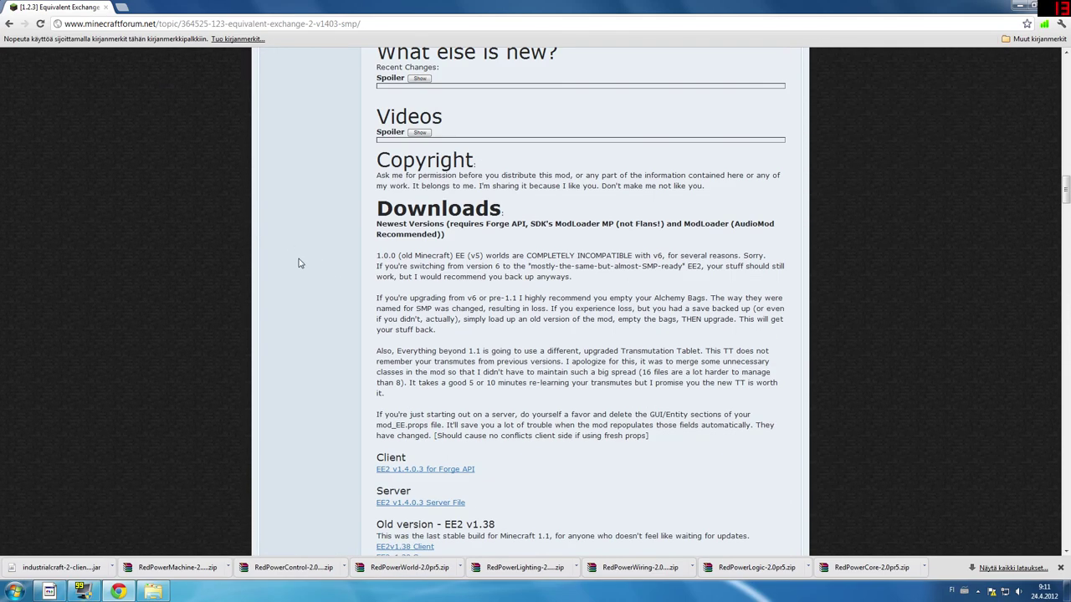
scroll(293, 230, "down", 3)
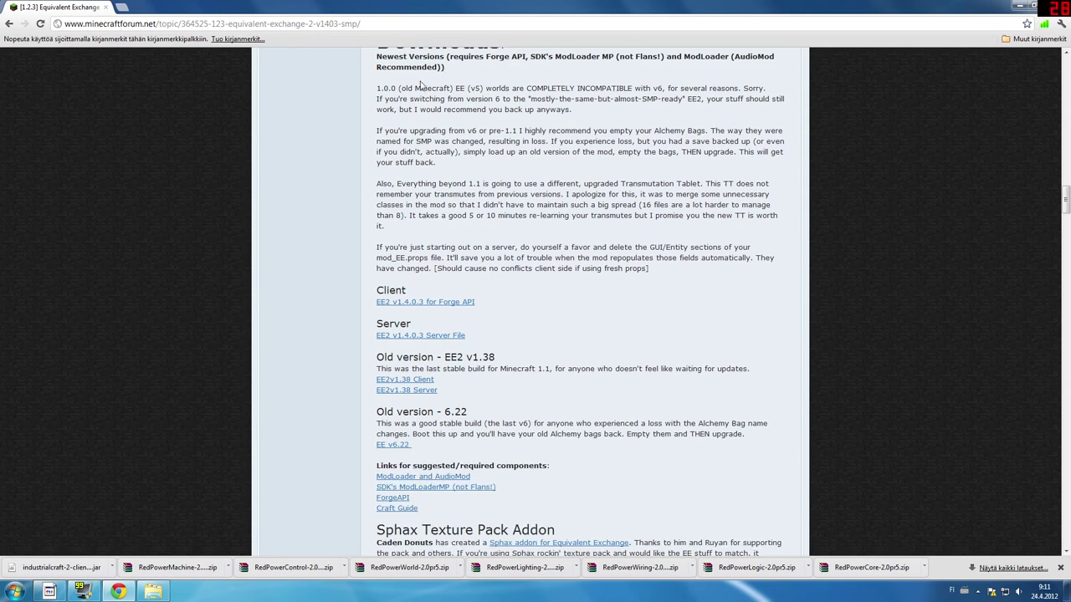
left_click(440, 303)
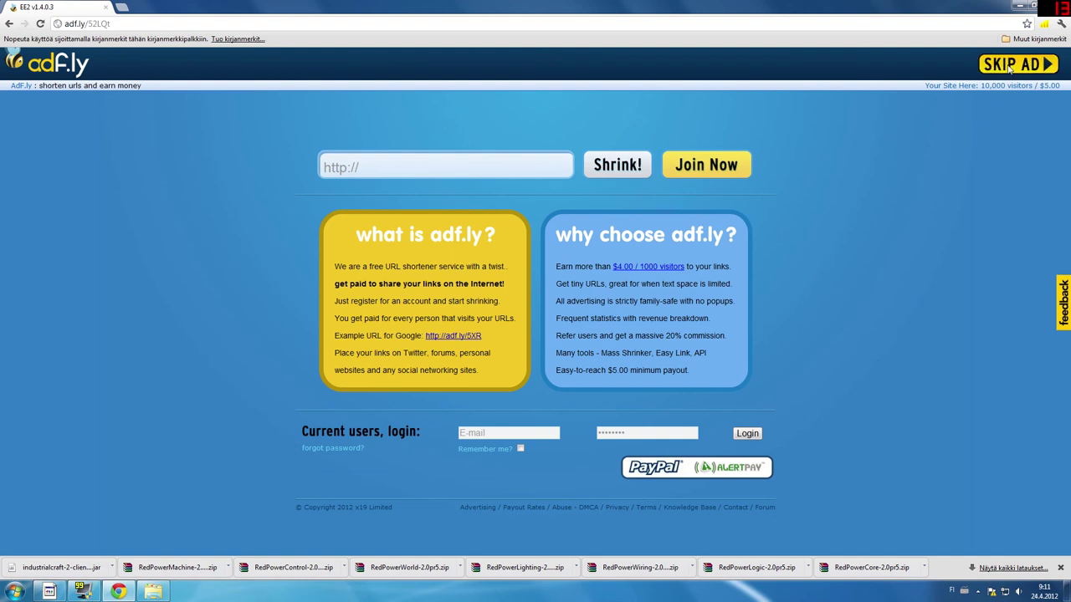
left_click(1009, 70)
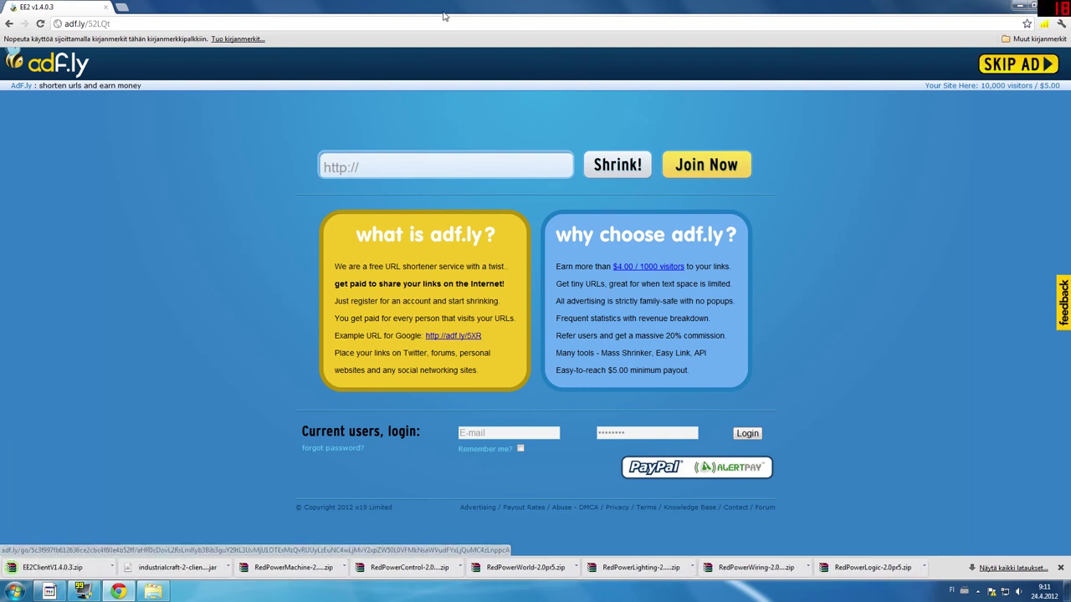
left_click(80, 23)
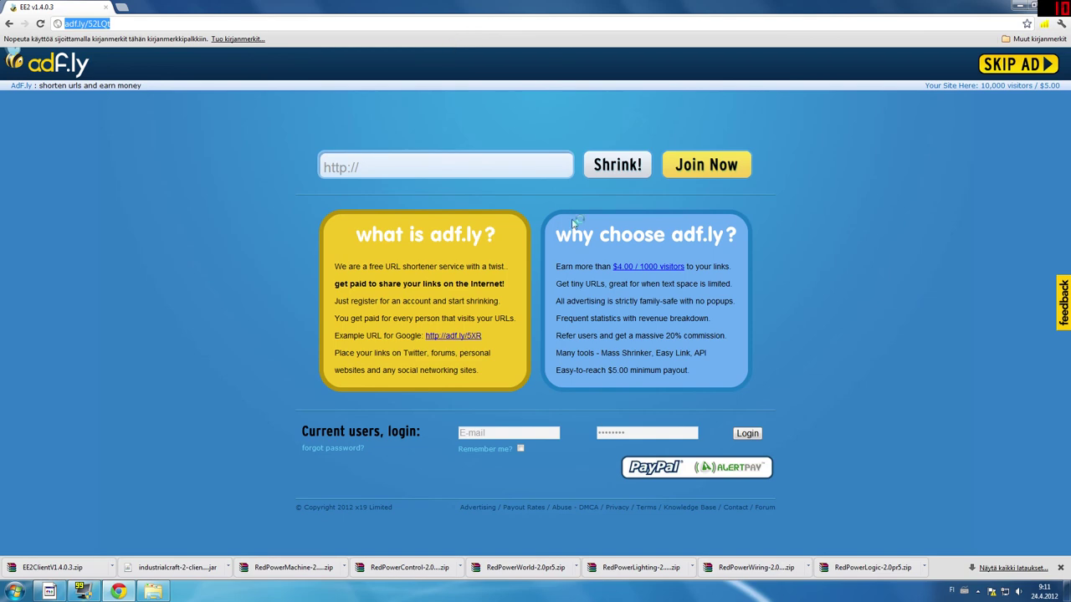
left_click(1016, 6)
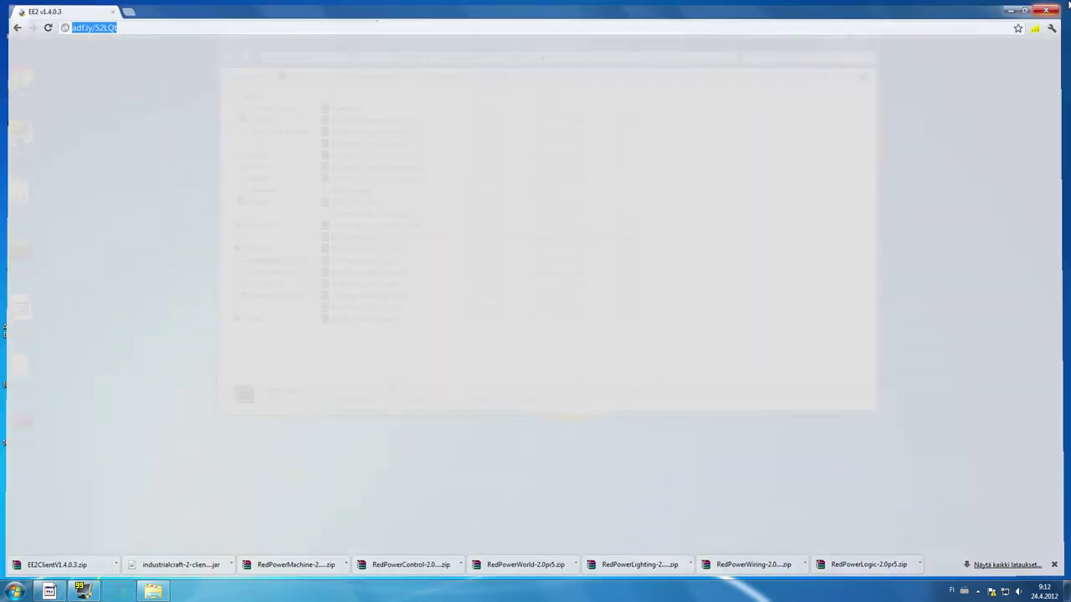
Step: Launch Minecraft with the start script in the desktop's IC2+BC3+RP2+EE folder, log in and accept the available update
left_click_drag(514, 35, 674, 71)
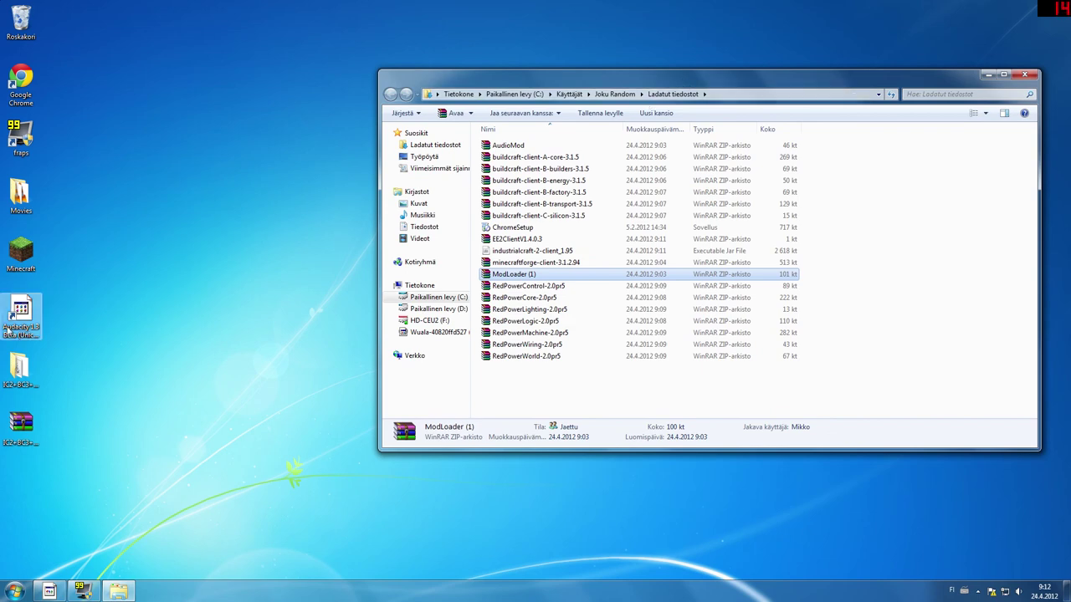
double_click(24, 382)
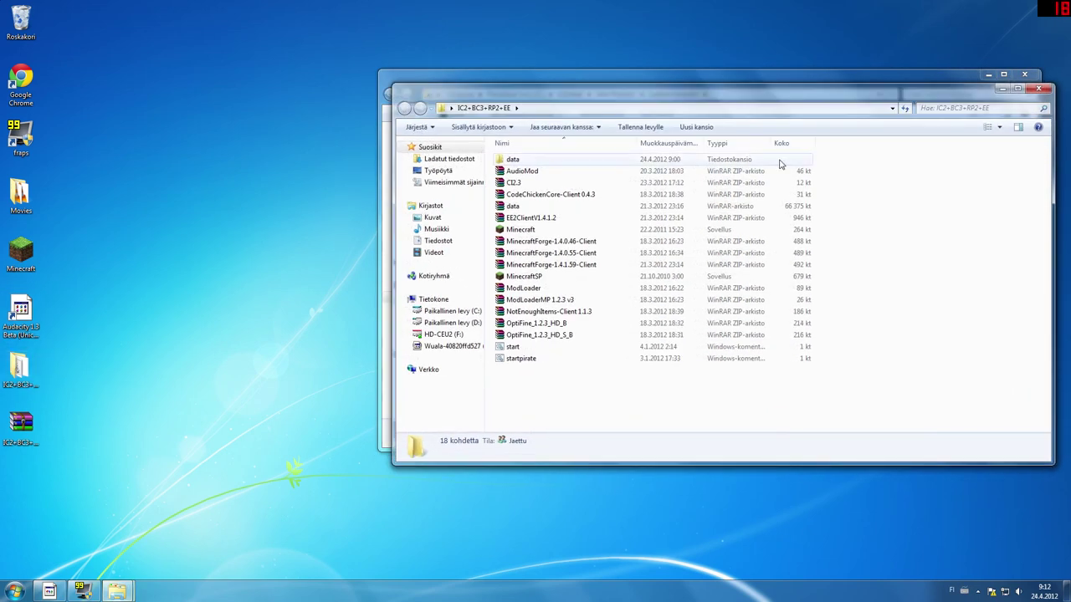
left_click_drag(585, 70, 467, 38)
double_click(425, 298)
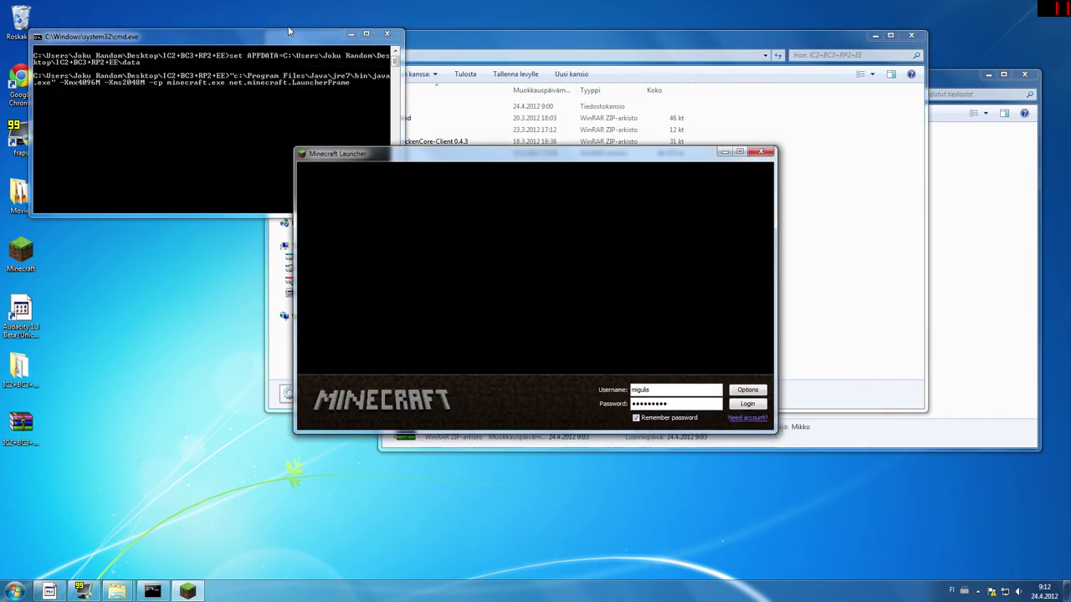
left_click(750, 405)
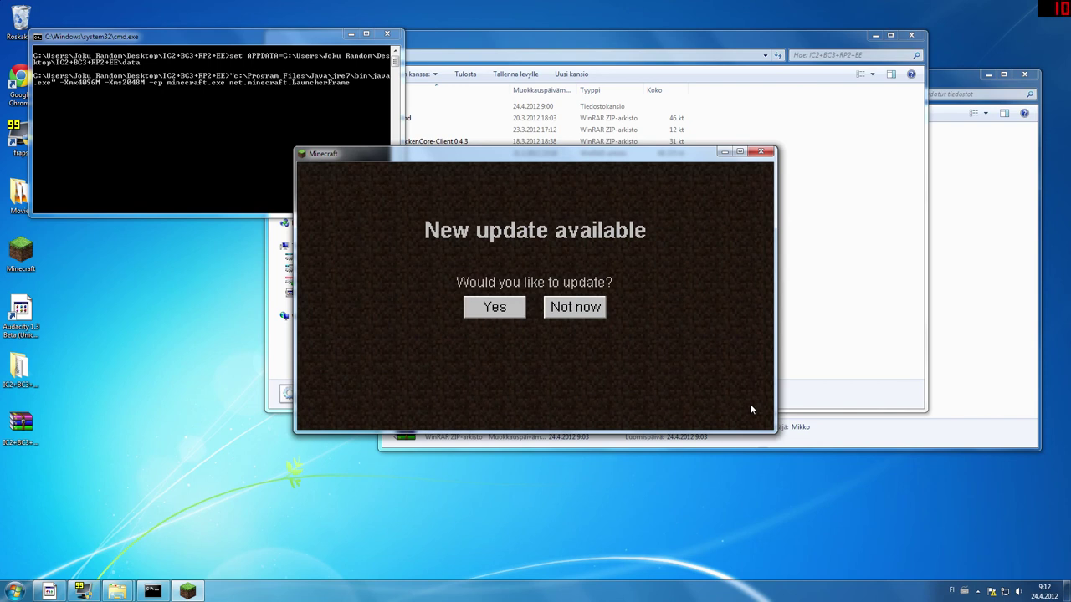
left_click(495, 307)
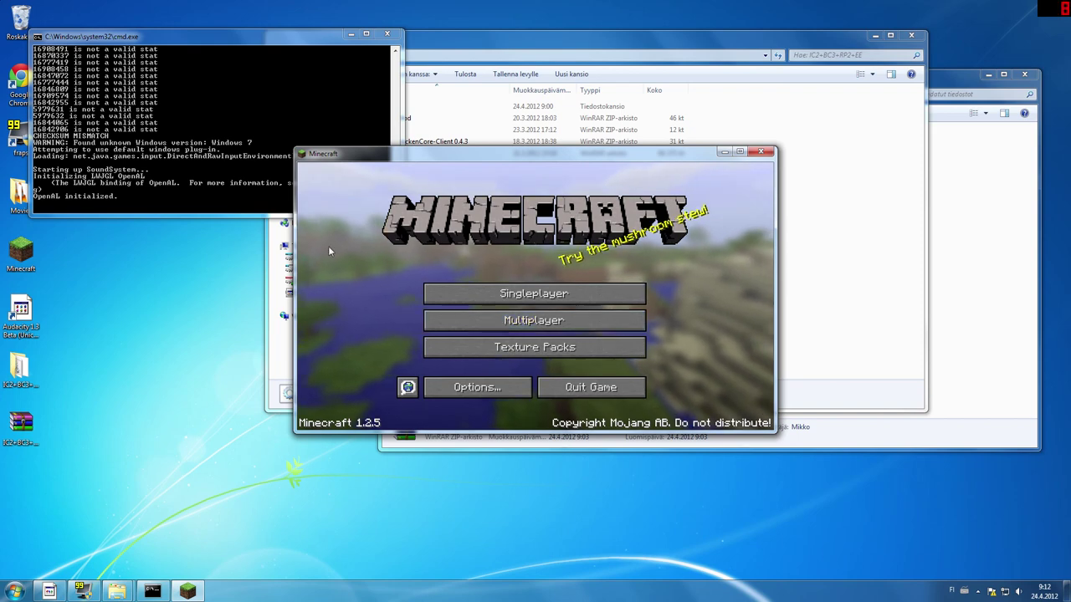
Step: Enlarge the console window to read through the game's startup log and close it
left_click(225, 215)
left_click_drag(225, 216, 226, 508)
scroll(270, 356, "up", 17)
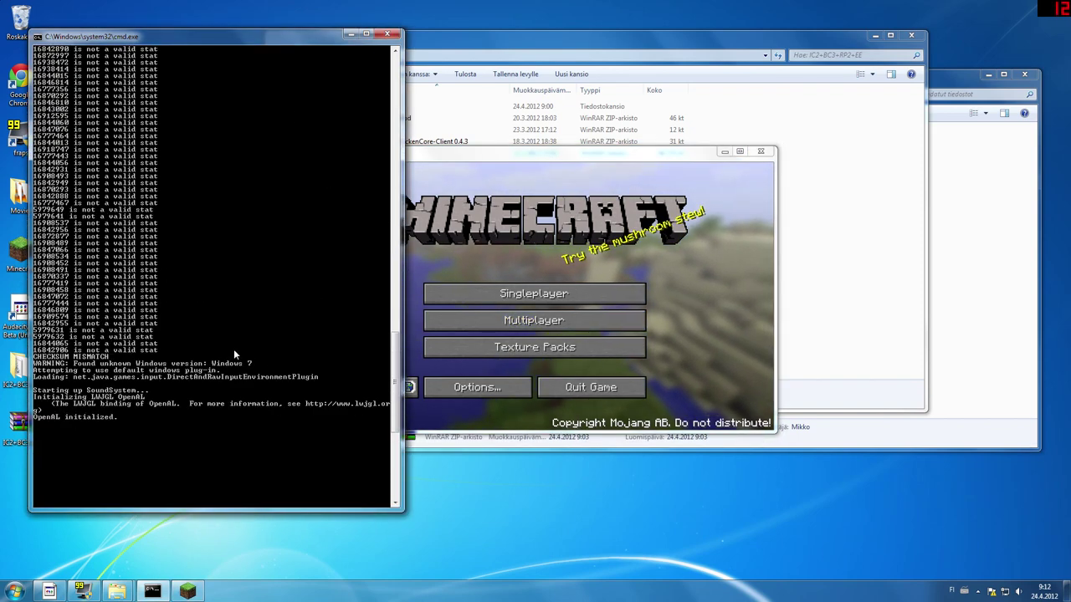
scroll(96, 224, "up", 15)
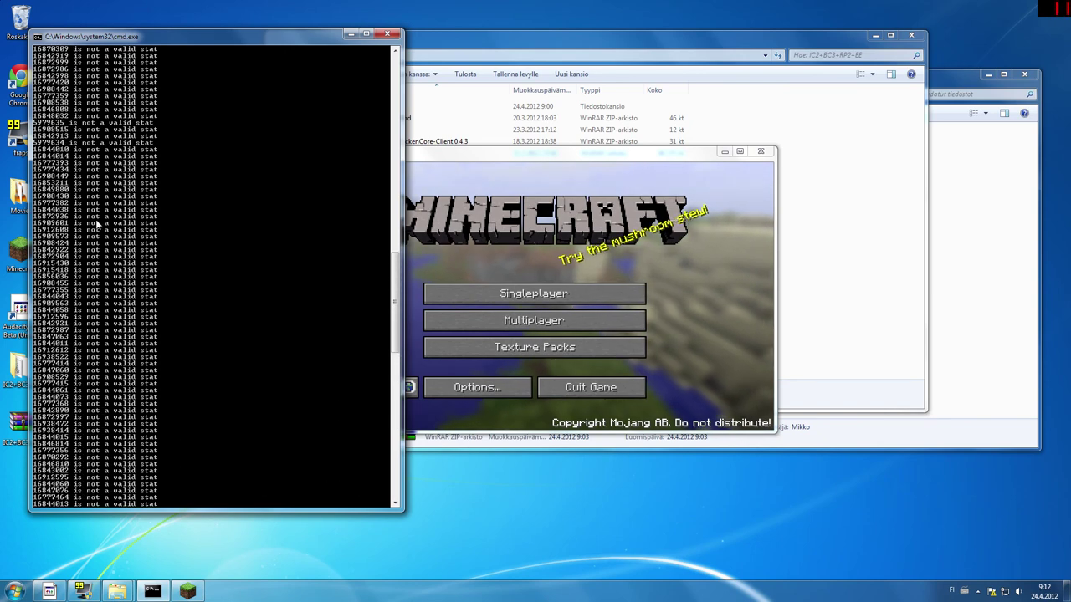
scroll(92, 238, "up", 15)
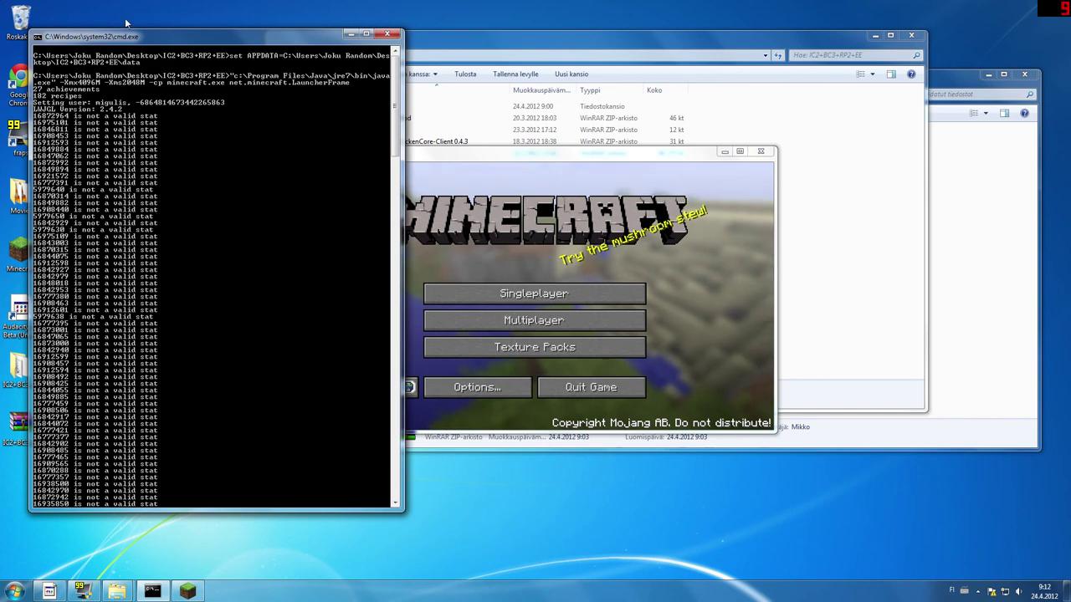
scroll(107, 242, "down", 14)
scroll(107, 238, "down", 20)
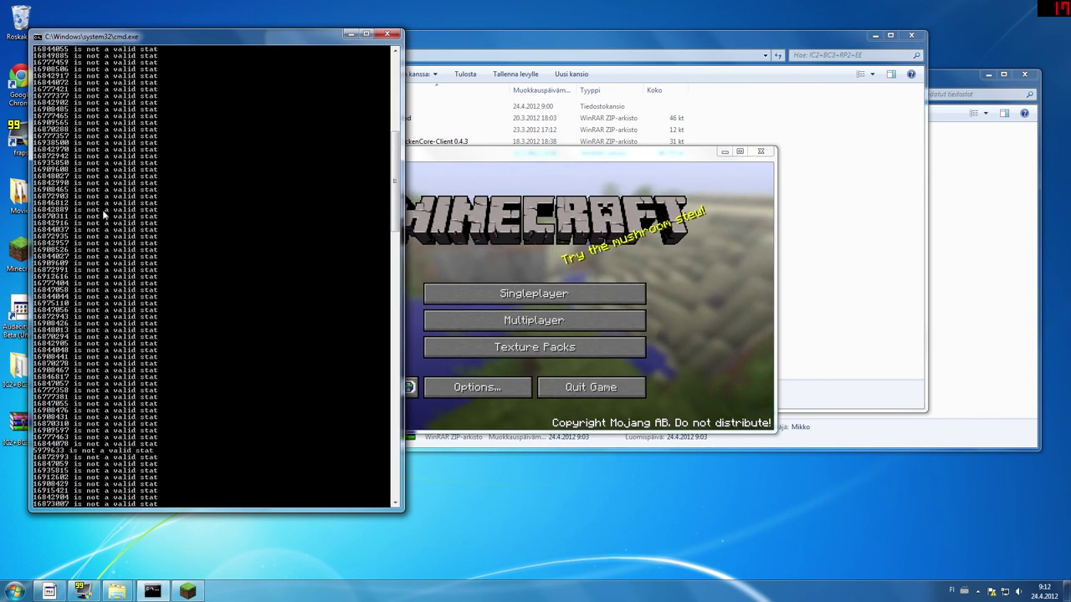
scroll(104, 232, "down", 20)
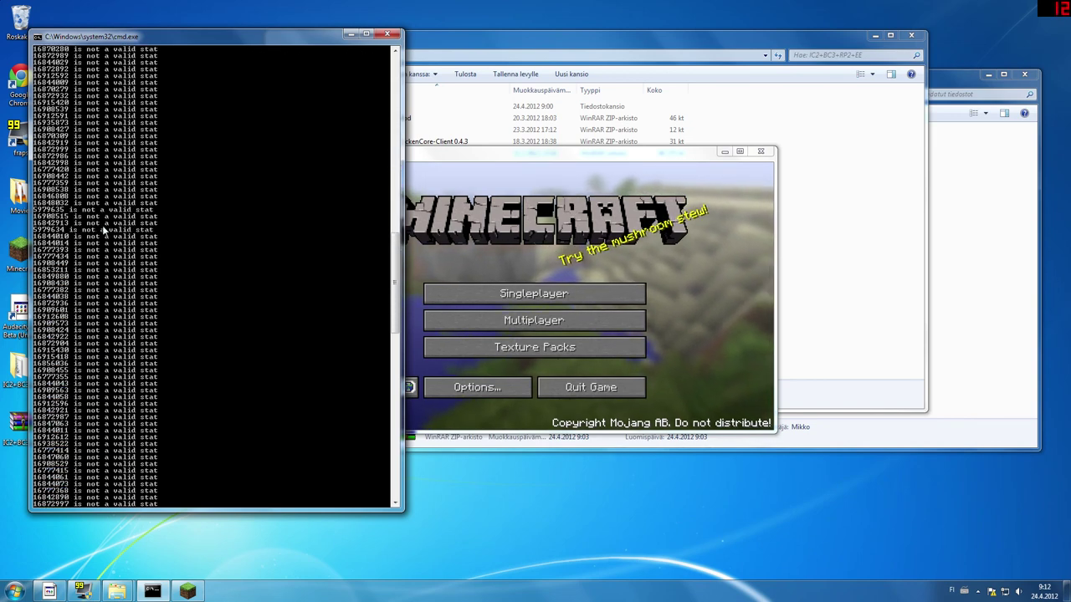
scroll(101, 231, "down", 10)
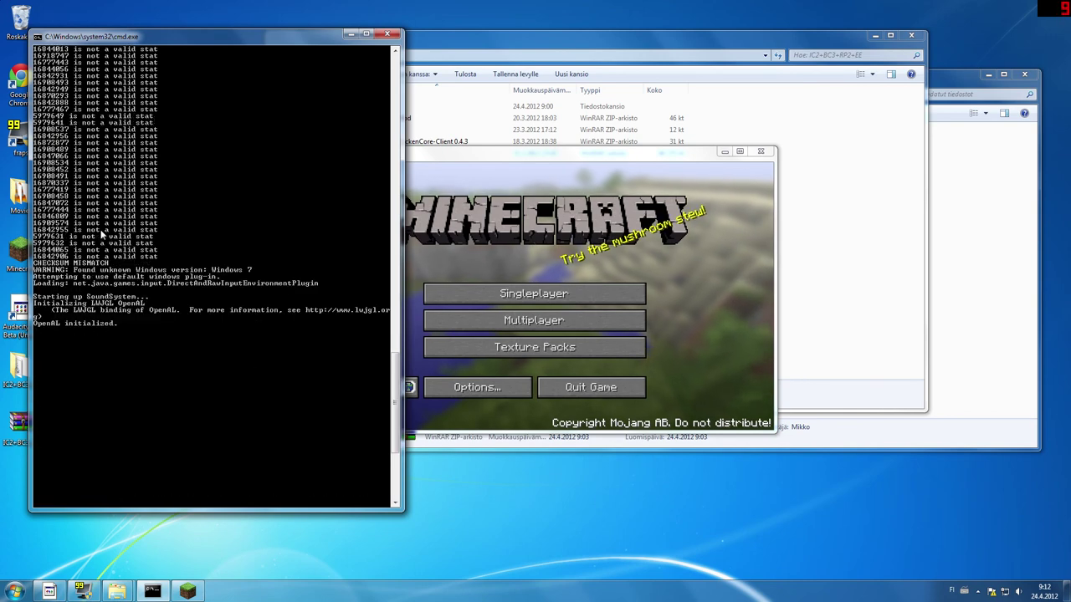
left_click(390, 34)
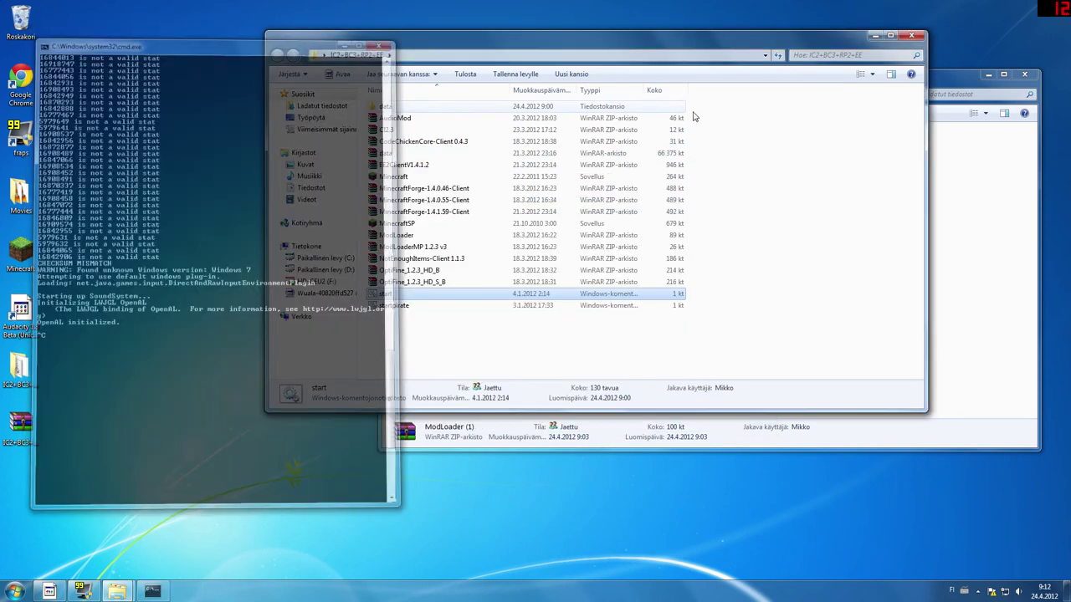
Step: Delete the old ModLoader, ModLoaderMP 1.2.3 v3, NotEnoughItems, both OptiFine and all three MinecraftForge archives from the IC2+BC3+RP2+EE folder
left_click(461, 342)
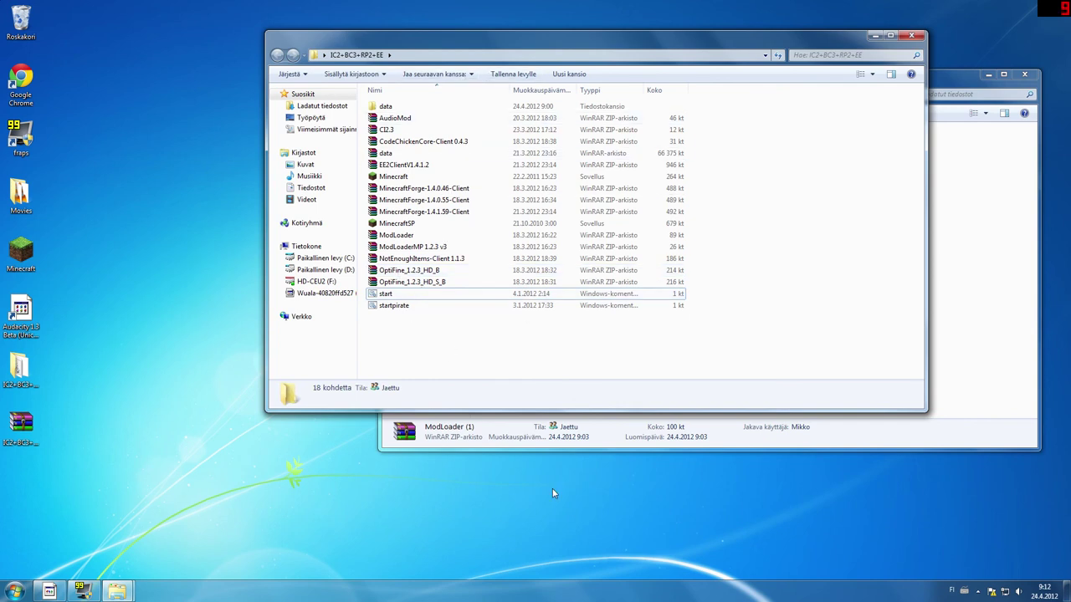
left_click_drag(689, 282, 566, 242)
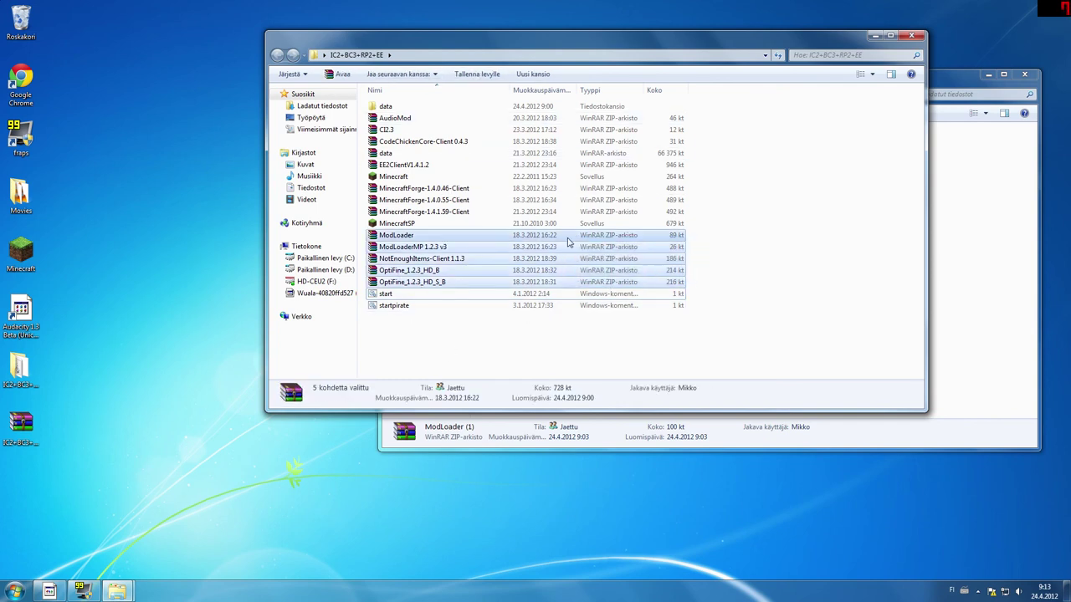
key("Delete")
left_click(577, 306)
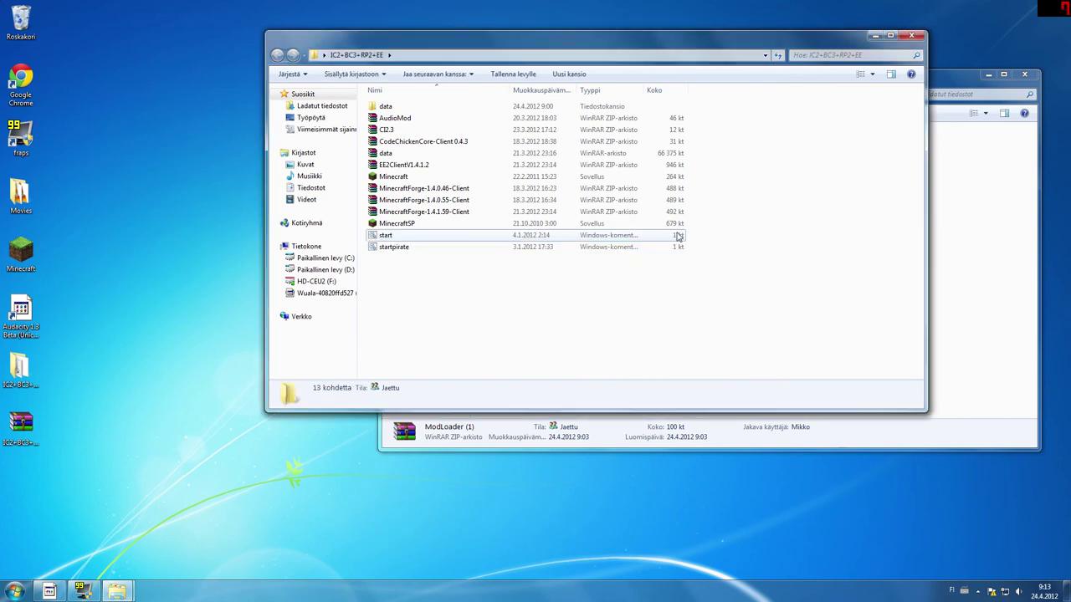
left_click_drag(701, 210, 665, 191)
key("Delete")
key("Return")
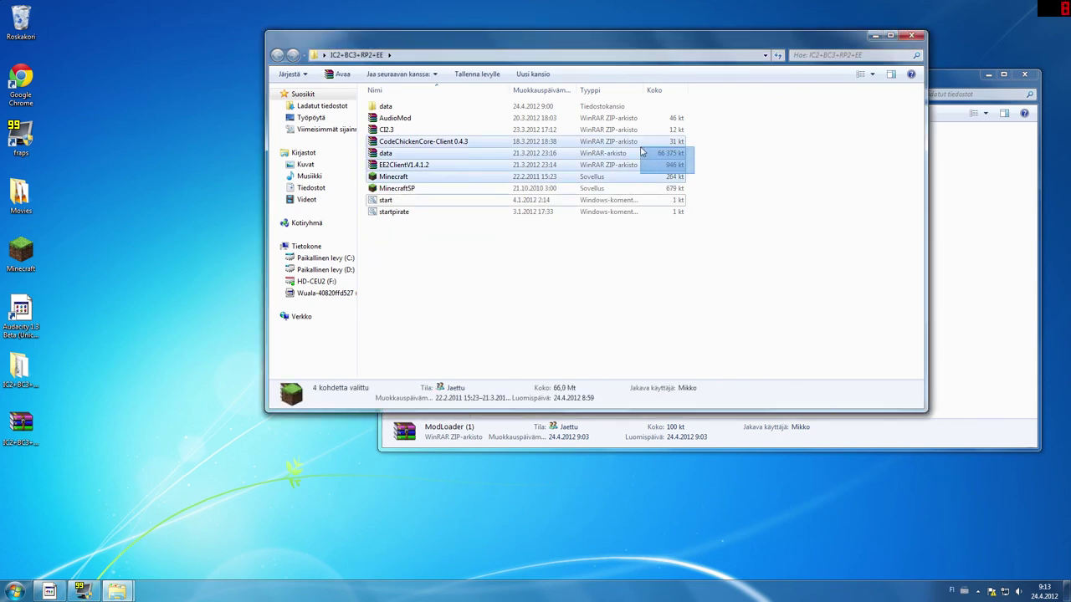
Step: Delete the AudioMod, CI2.3, CodeChickenCore-Client 0.4.3, EE2ClientV1.4.1.2 and data archives from the IC2+BC3+RP2+EE folder
left_click_drag(642, 152, 645, 127)
key("Delete")
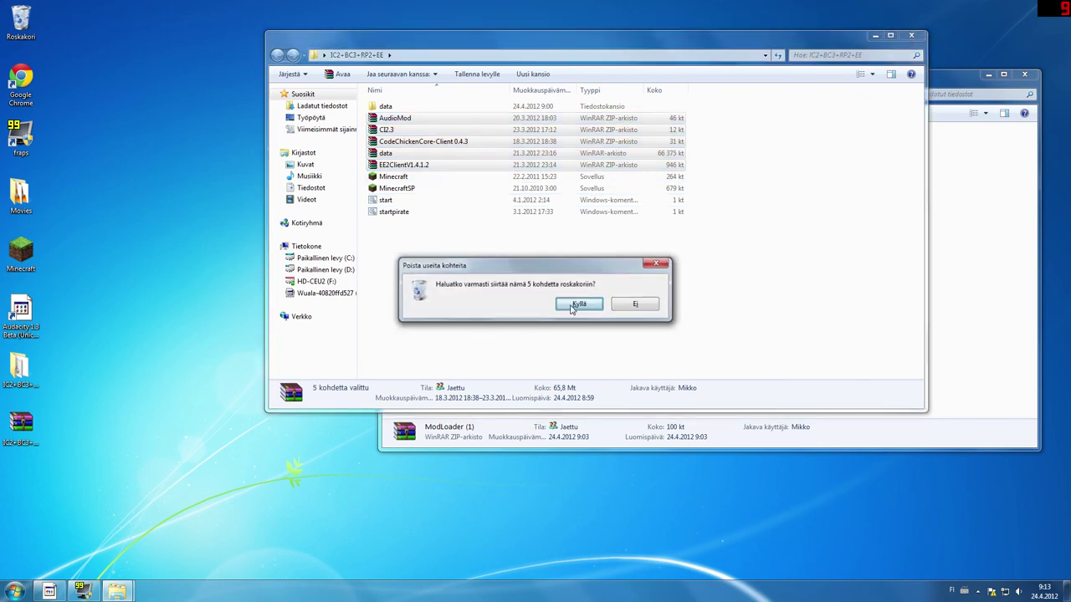
left_click(577, 305)
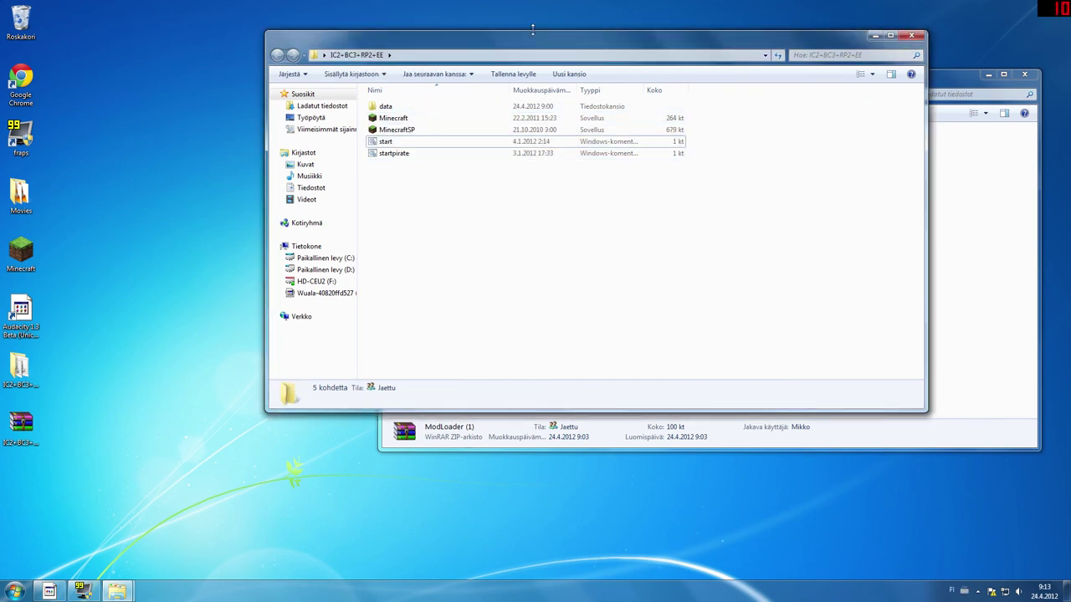
Step: Open the minecraft JAR from the data\.minecraft\bin folder in WinRAR
double_click(417, 107)
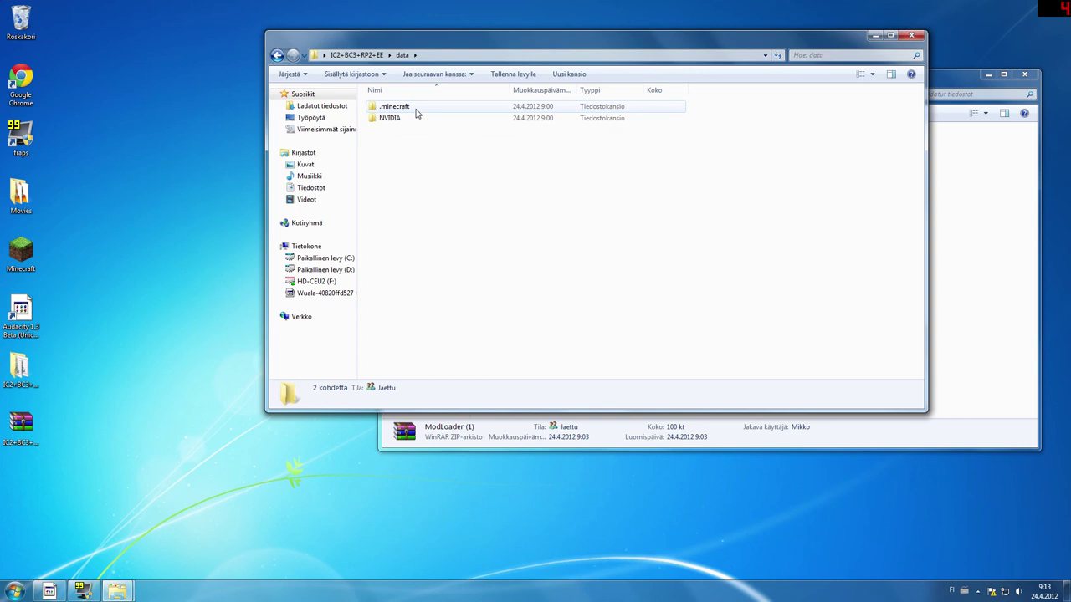
double_click(415, 110)
double_click(414, 107)
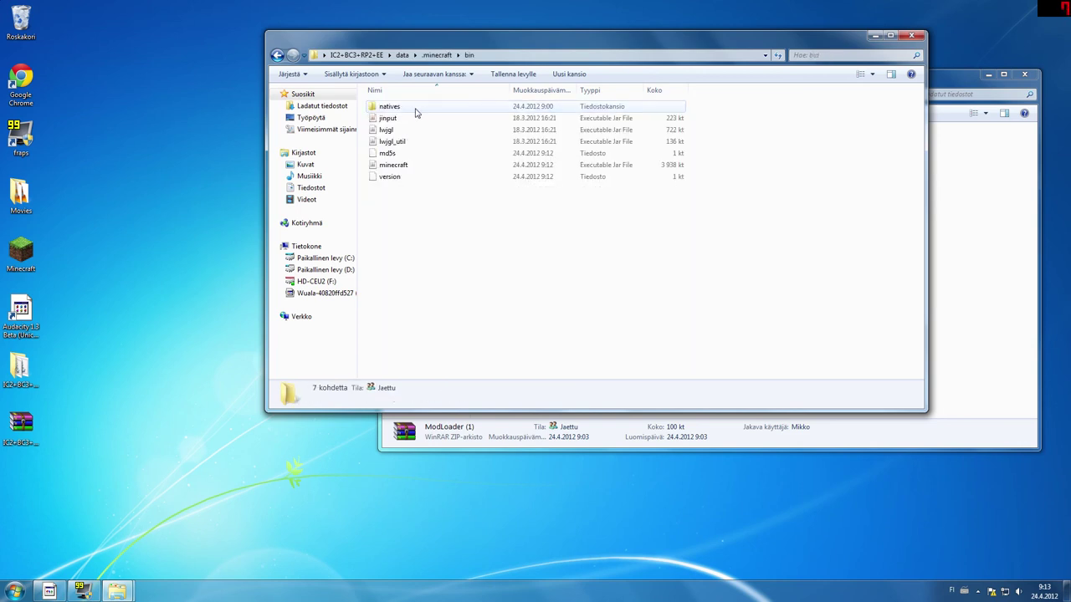
left_click_drag(575, 43, 336, 27)
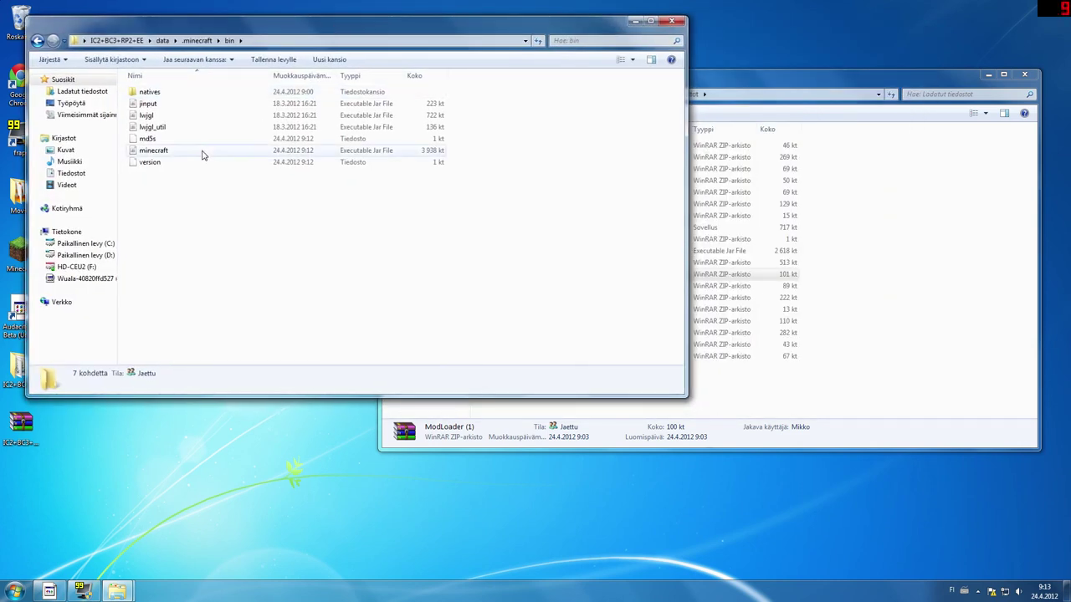
right_click(203, 153)
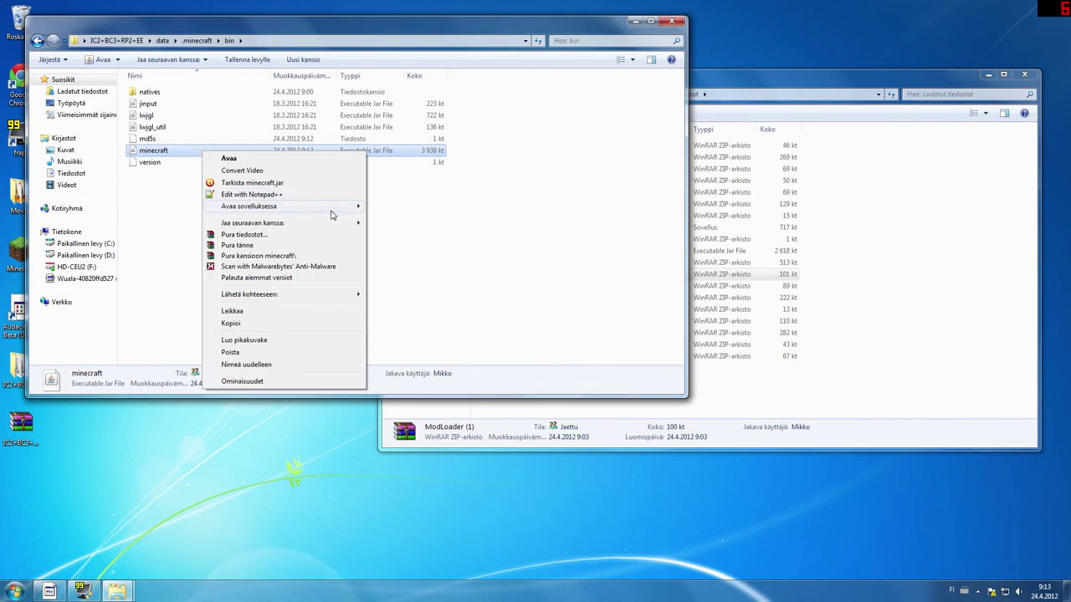
mouse_move(339, 212)
left_click(425, 221)
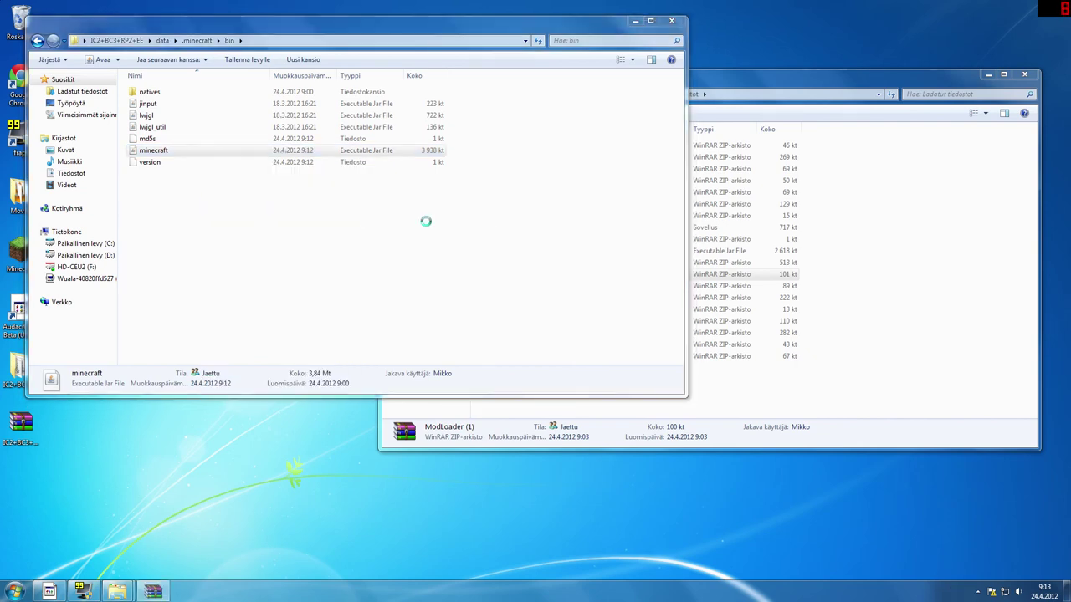
Step: Arrange the minecraft.jar archive and the downloads folder side by side and open the ModLoader (1) archive
left_click_drag(480, 59, 0, 40)
left_click_drag(798, 82, 1070, 109)
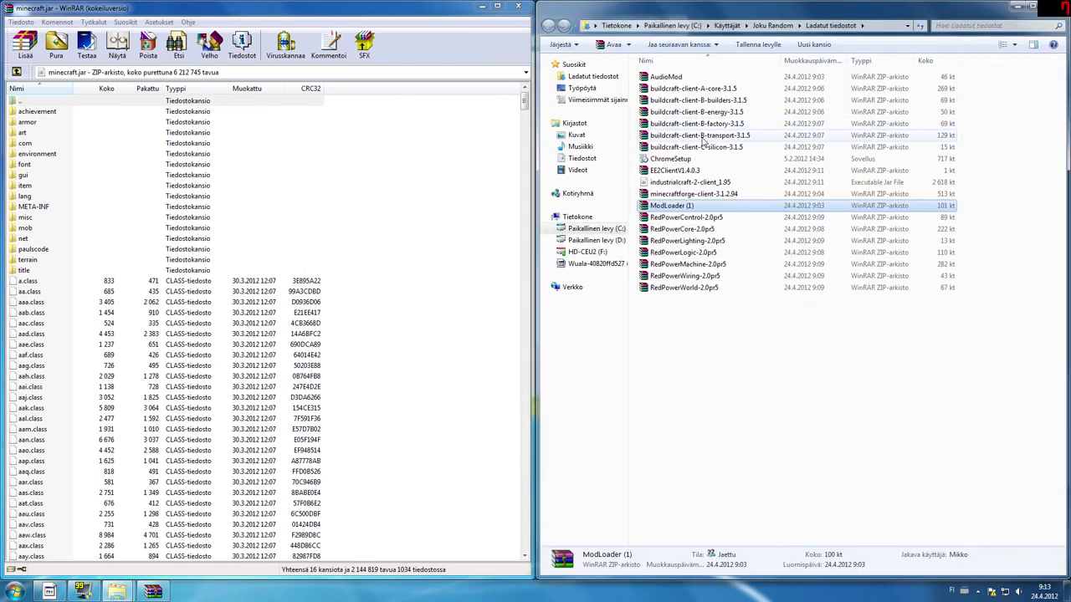
left_click(702, 346)
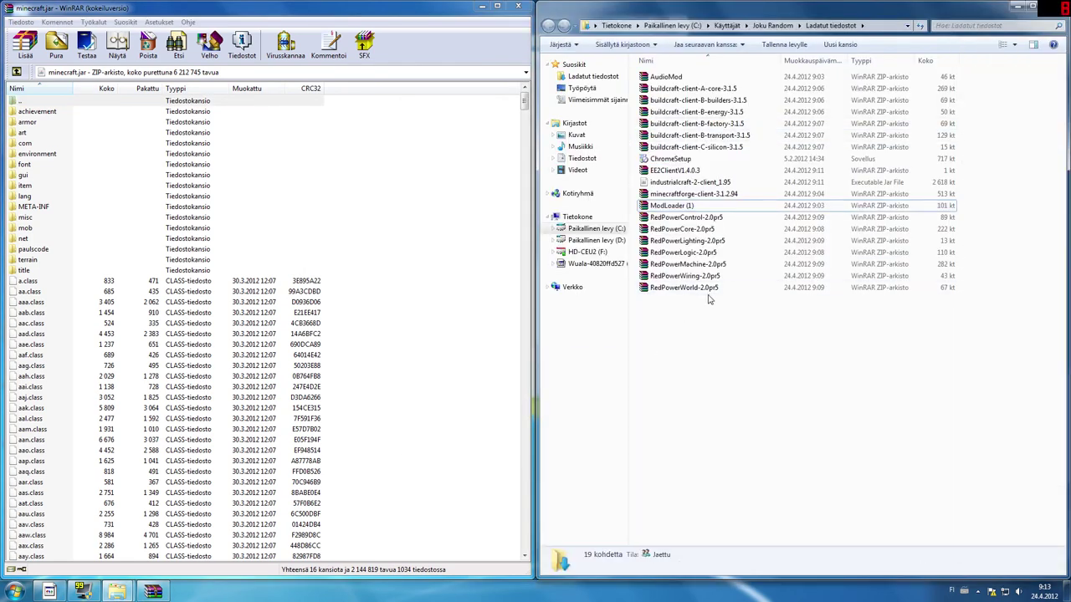
double_click(682, 206)
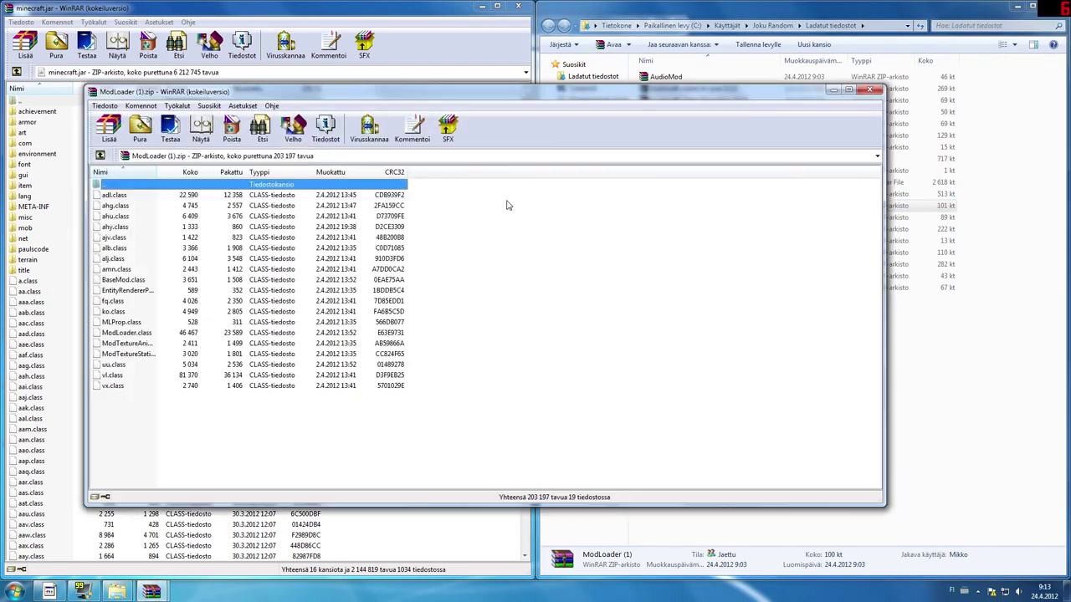
Step: Add all class files from the ModLoader (1) archive to minecraft.jar and close the ModLoader archive
left_click_drag(525, 94, 839, 95)
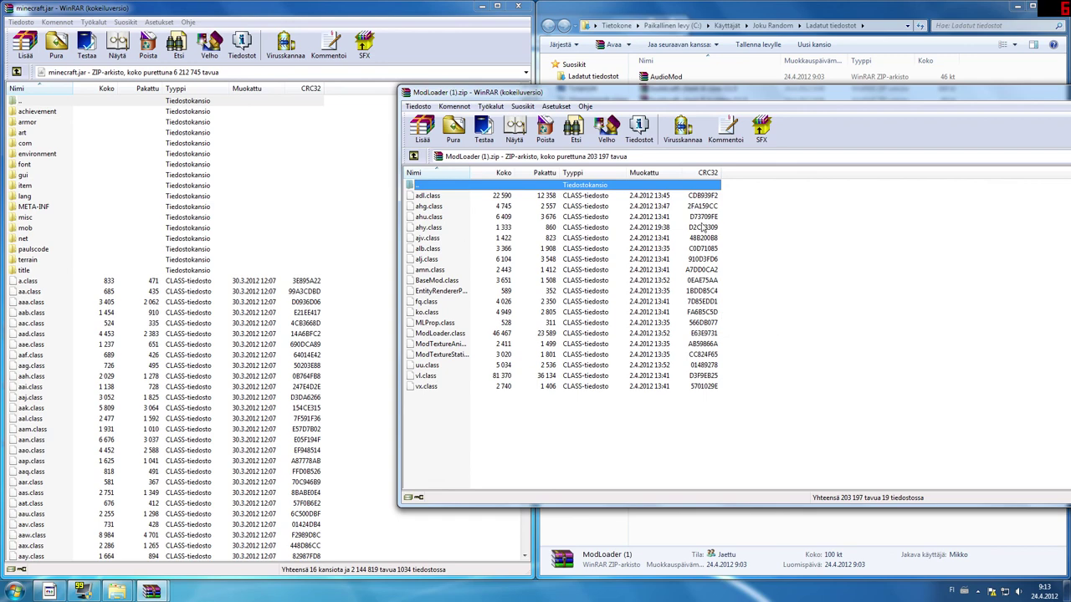
left_click_drag(435, 447, 543, 192)
left_click_drag(494, 238, 237, 432)
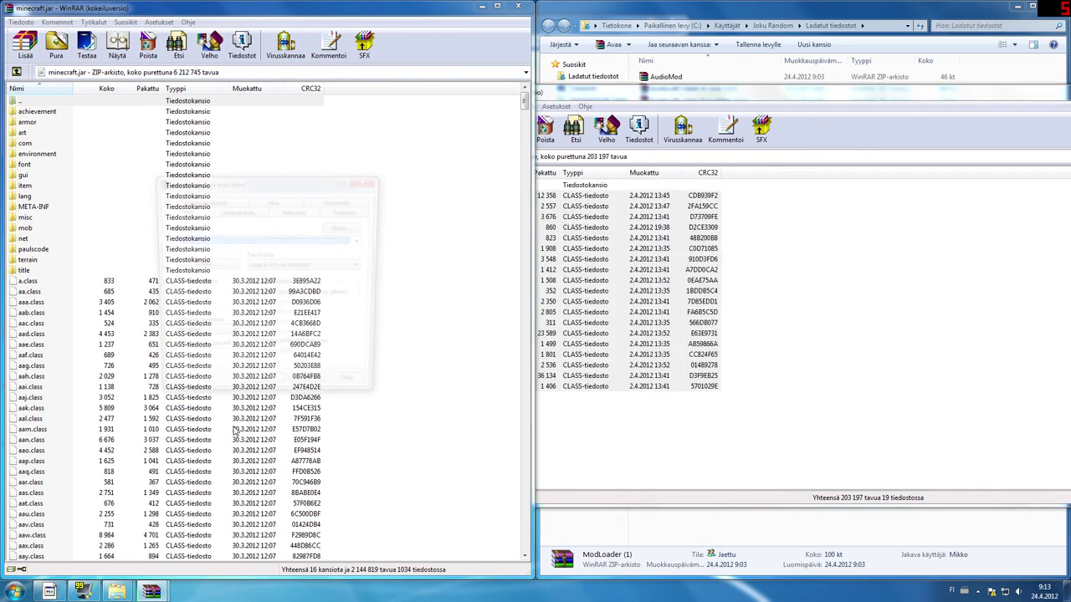
left_click(263, 392)
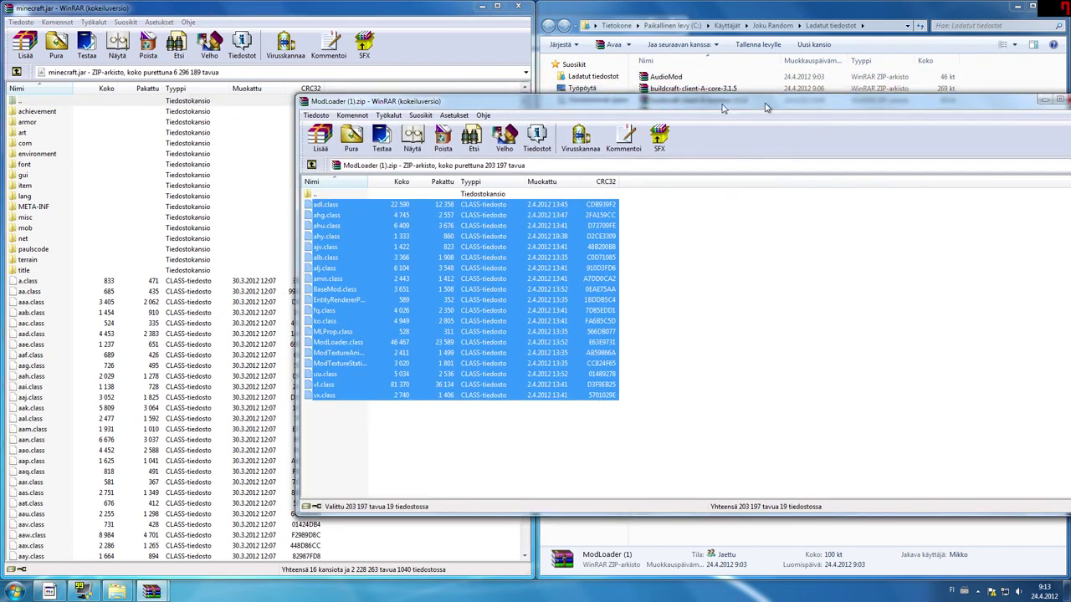
left_click(1032, 109)
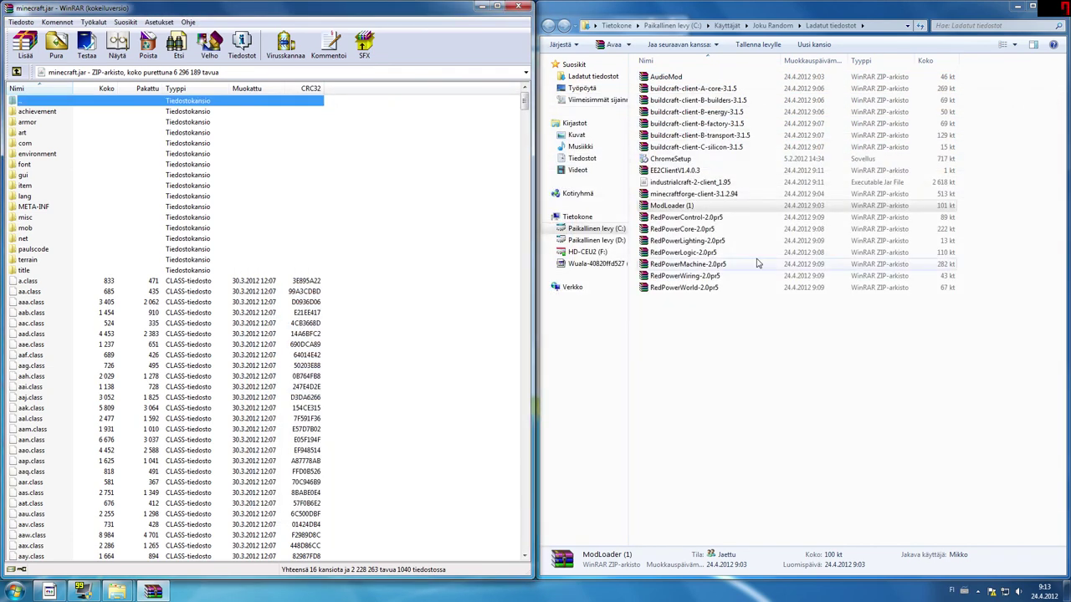
Step: Add the entire contents of the minecraftforge-client-3.1.2.94 archive, folders included, to minecraft.jar and close the Forge archive
left_click(695, 194)
double_click(694, 194)
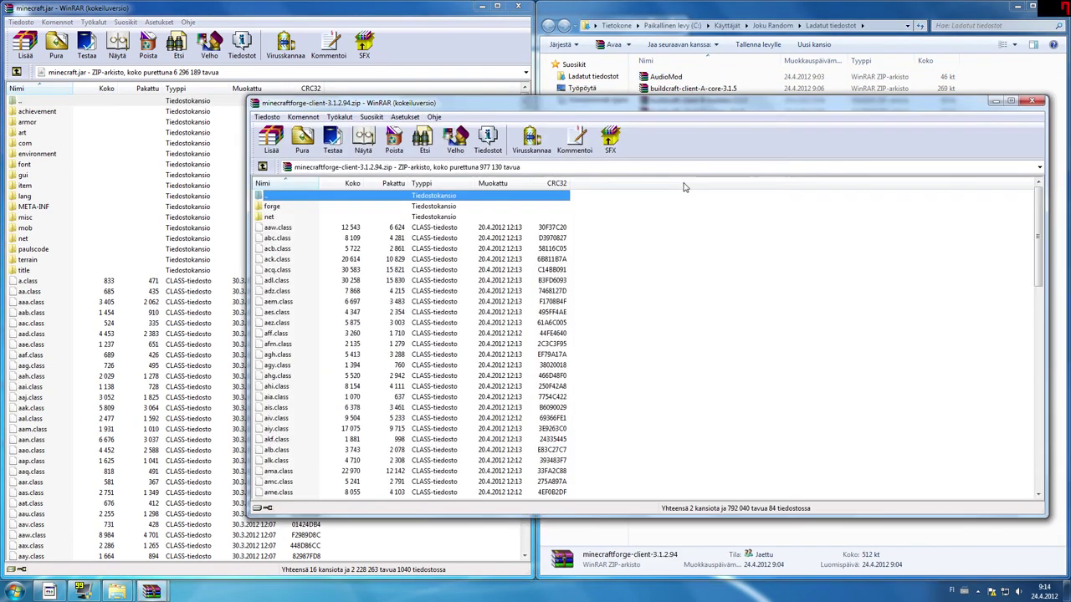
left_click_drag(642, 111, 726, 103)
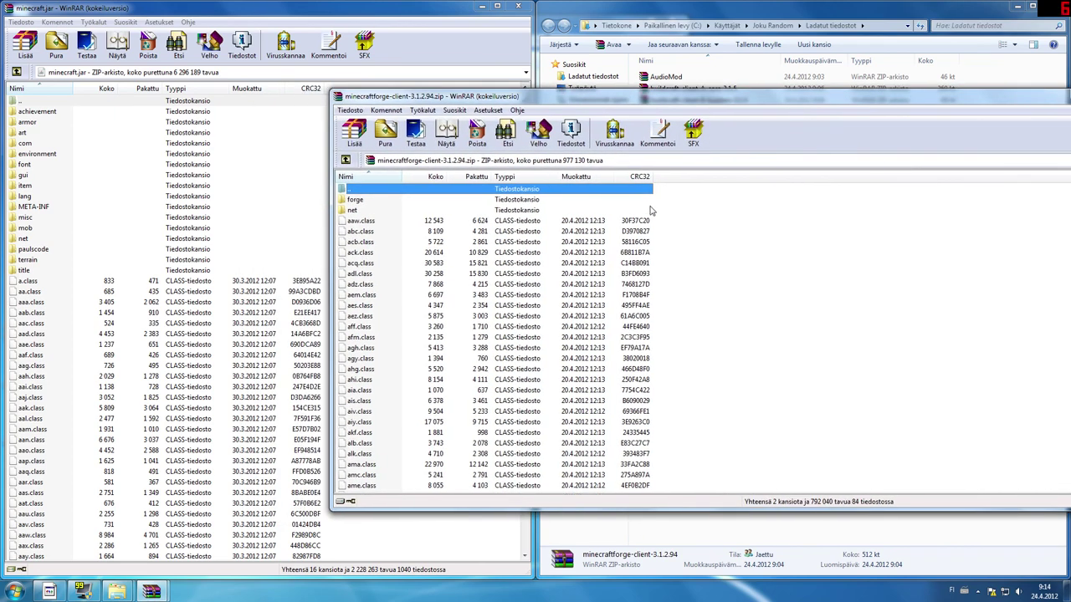
left_click_drag(667, 203, 522, 400)
left_click_drag(397, 416, 660, 102)
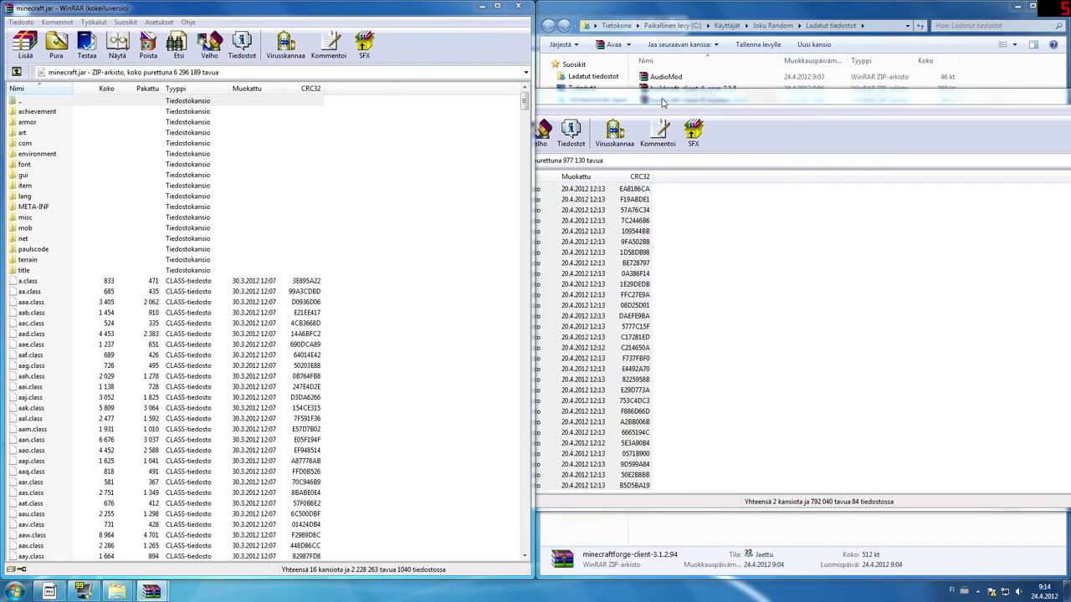
left_click_drag(635, 105, 410, 116)
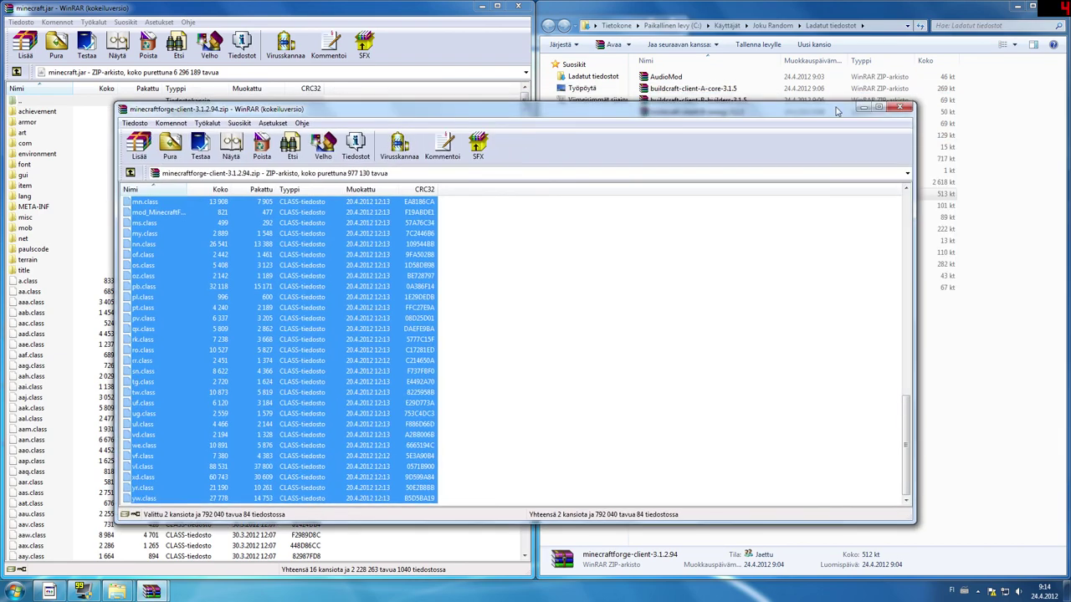
left_click(900, 105)
left_click(266, 392)
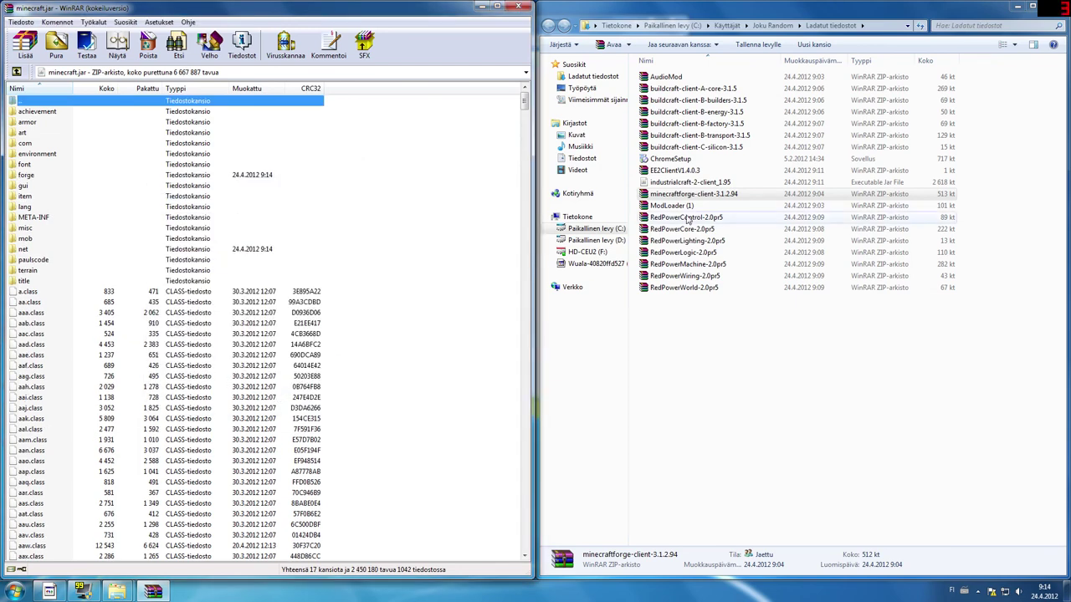
Step: Add all folders and files from the AudioMod archive to minecraft.jar and close the AudioMod archive
left_click(679, 77)
double_click(681, 80)
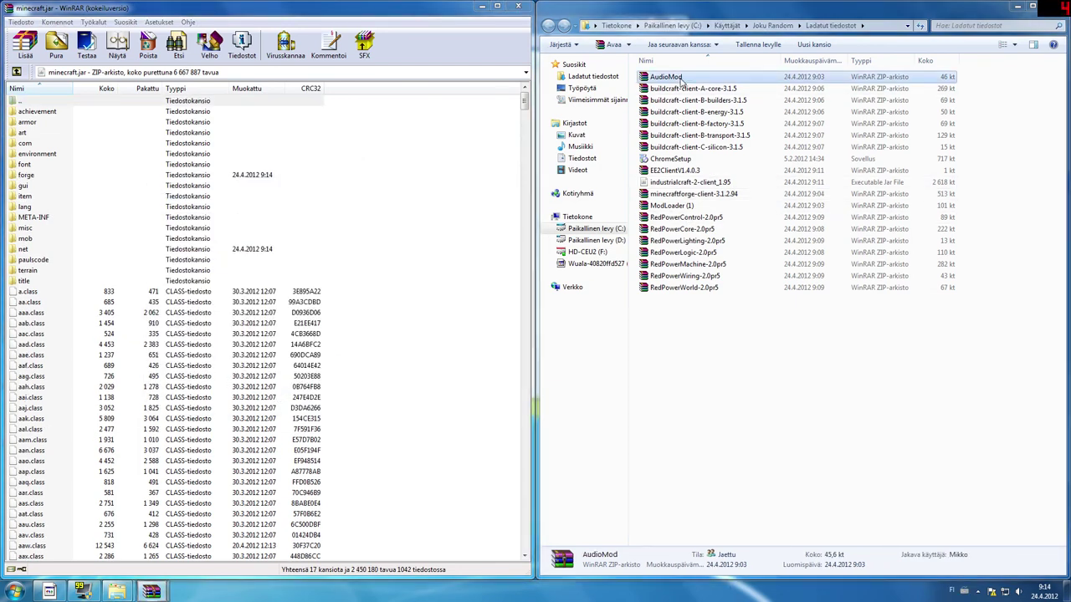
left_click_drag(317, 270, 80, 397)
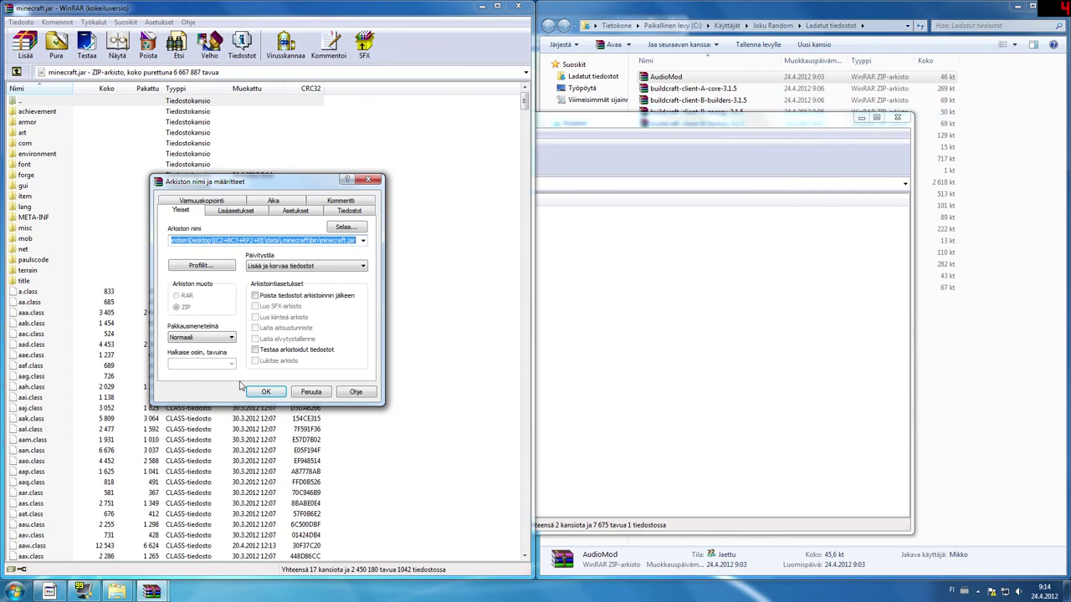
key("Return")
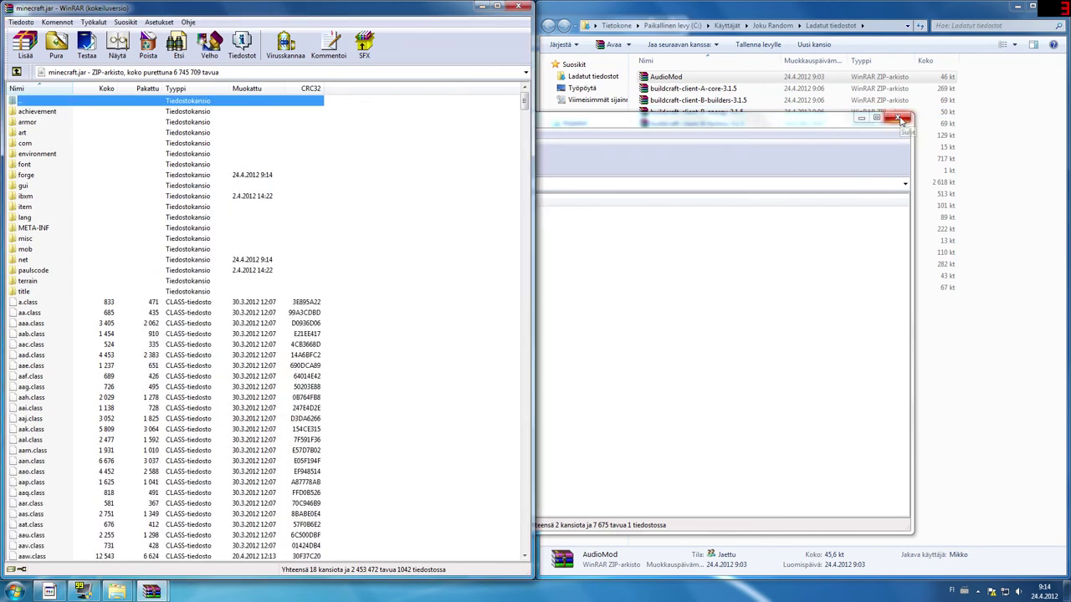
left_click(902, 119)
Step: Delete the META-INF folder from minecraft.jar and close the archive
left_click(42, 230)
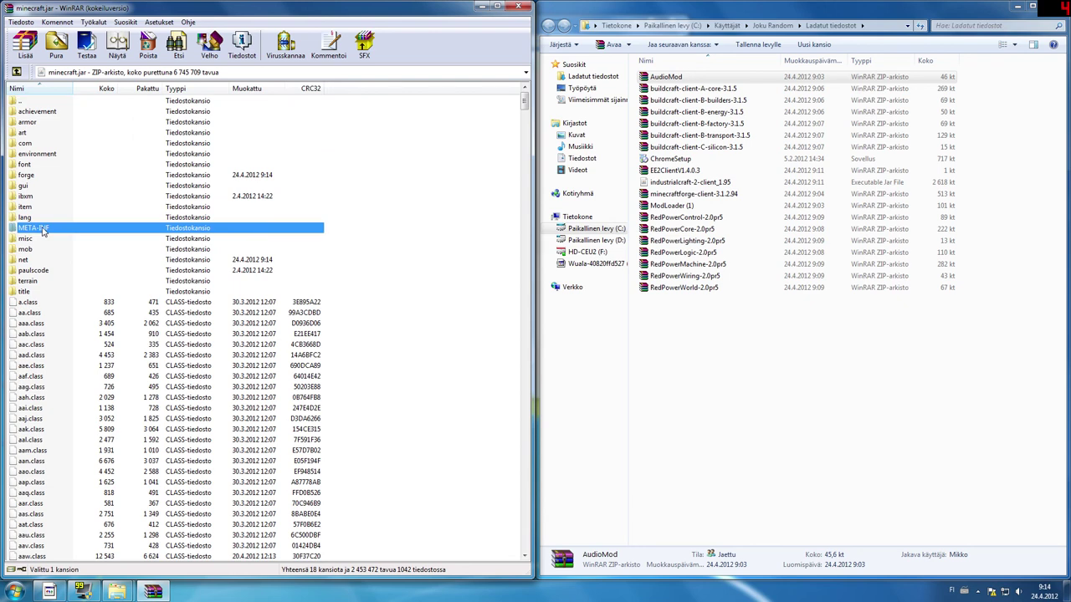
key("Delete")
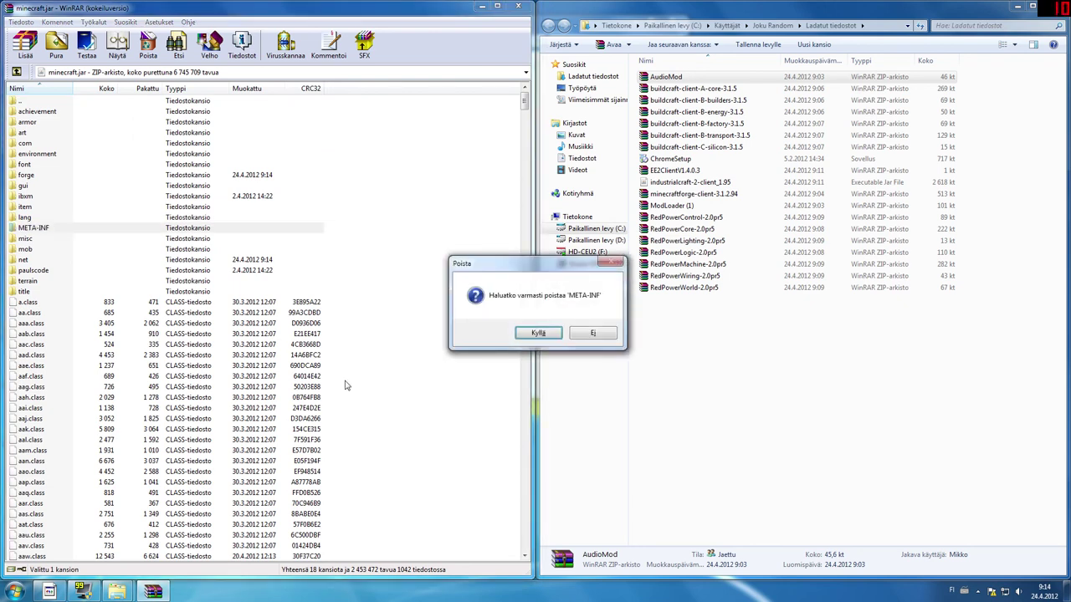
left_click(548, 334)
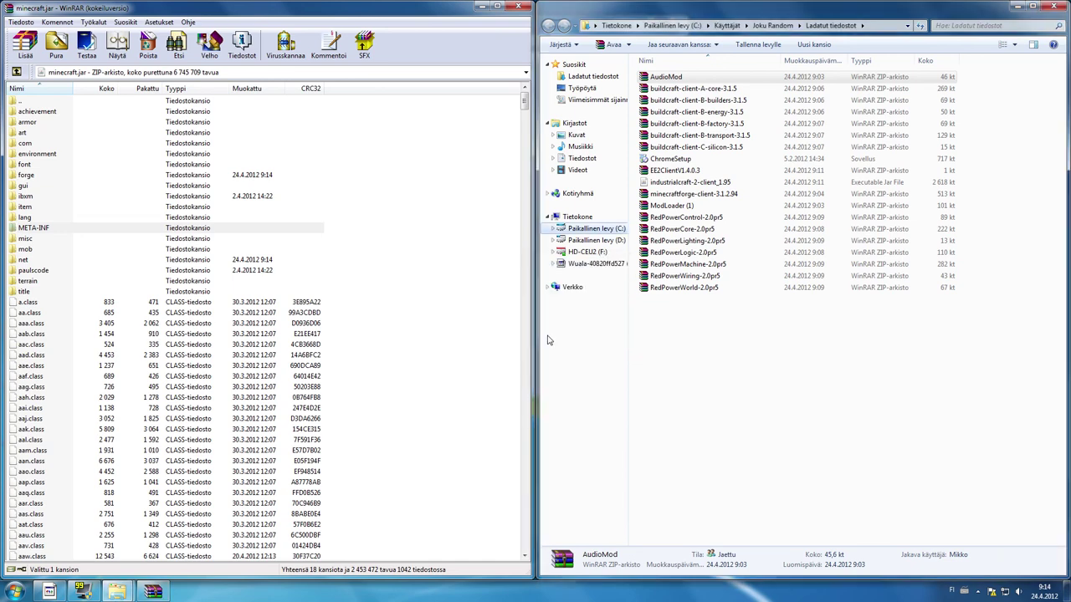
left_click(519, 9)
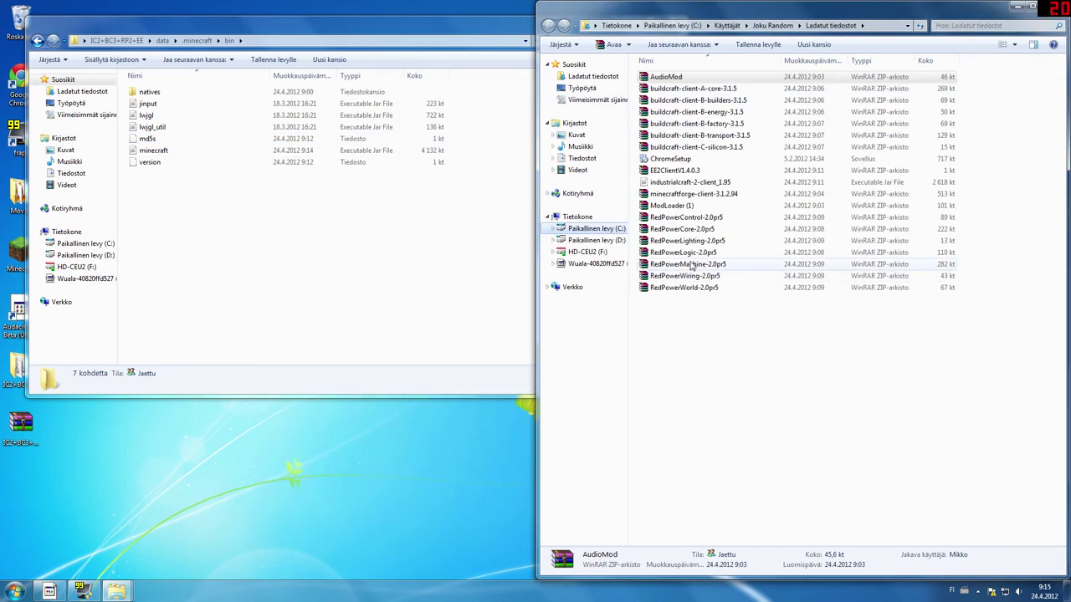
Step: Delete all old mod files from the data\.minecraft\mods folder
left_click(198, 40)
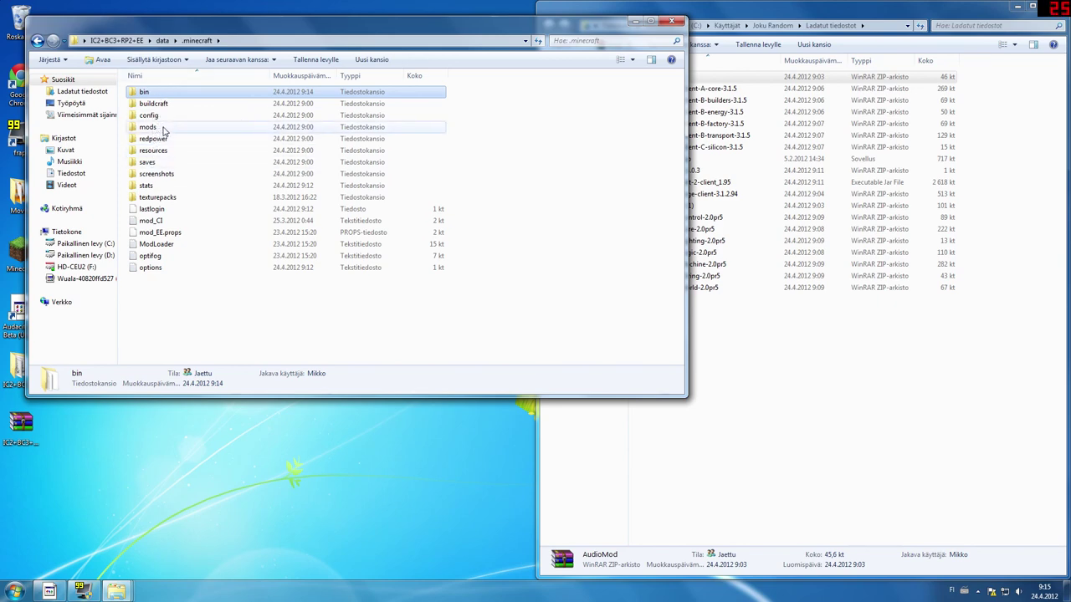
double_click(165, 131)
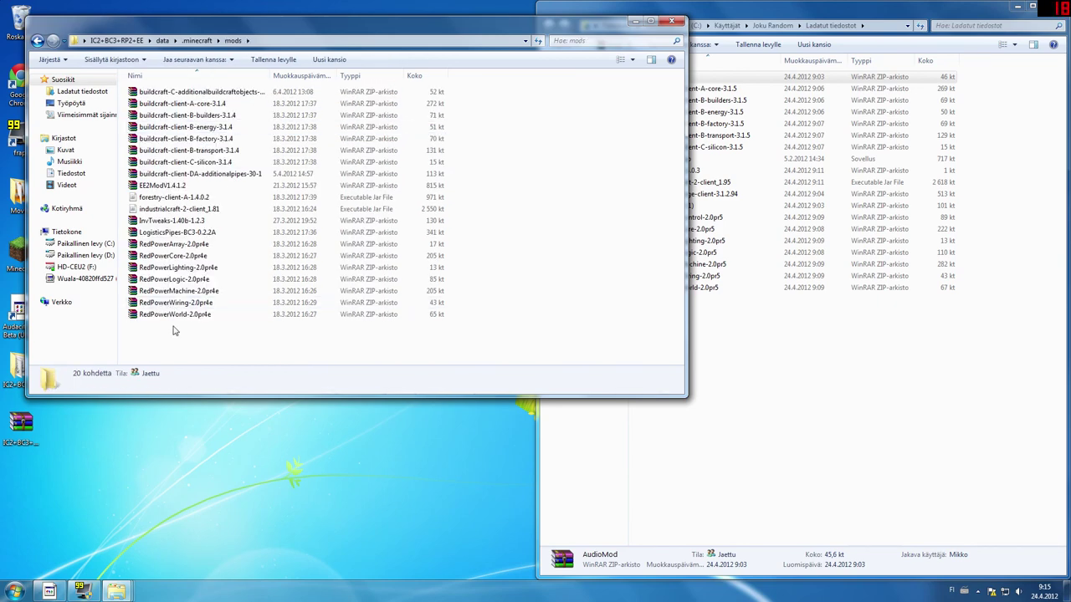
left_click_drag(175, 327, 380, 72)
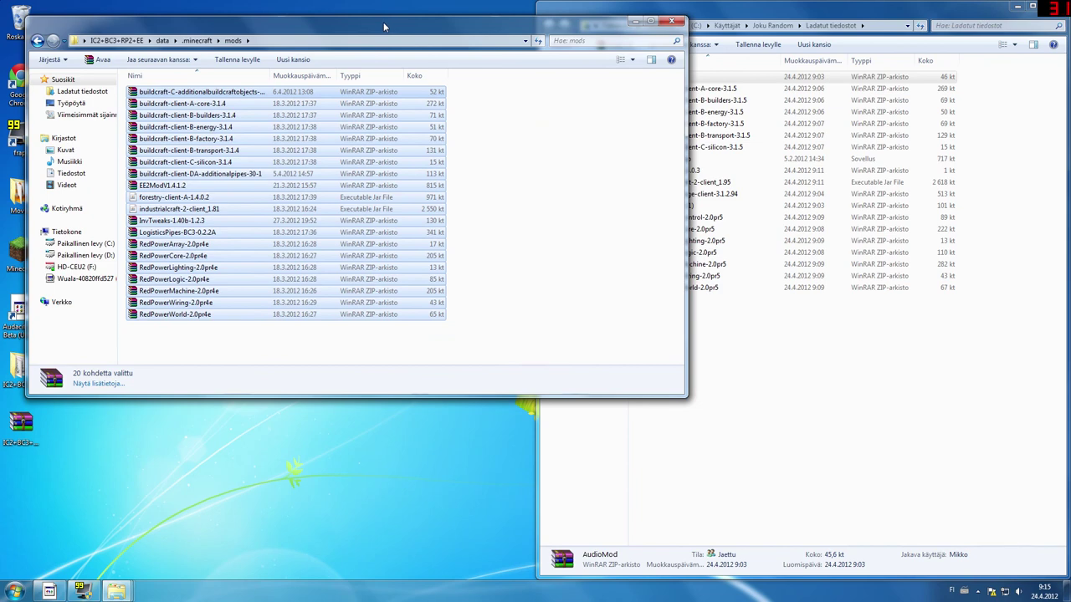
key("Delete")
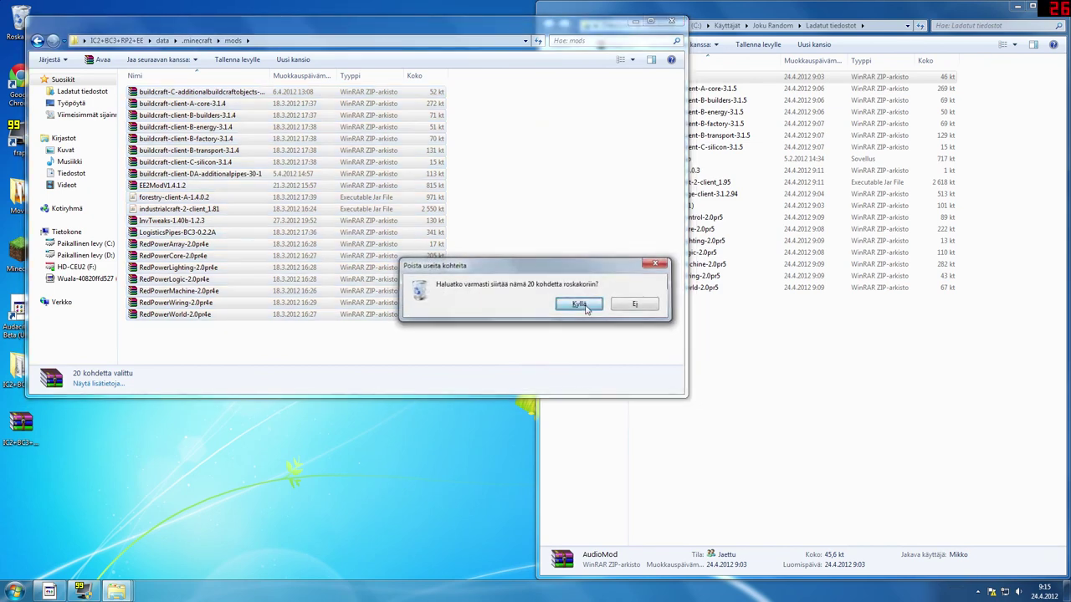
left_click(579, 305)
Step: Move the BuildCraft 3.1.5, EE2ClientV1.4.0.3, industrialcraft-2-client_1.95 and RedPower 2.0pr5 files from the downloads folder into the mods folder
left_click(771, 379)
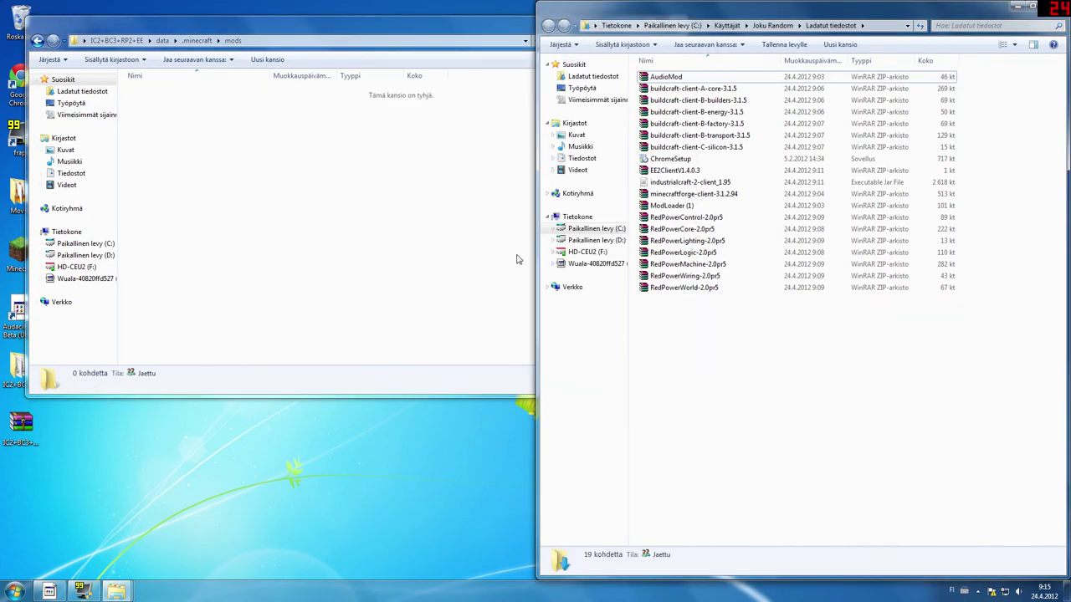
left_click_drag(654, 333, 698, 219)
left_click(661, 169, "ctrl")
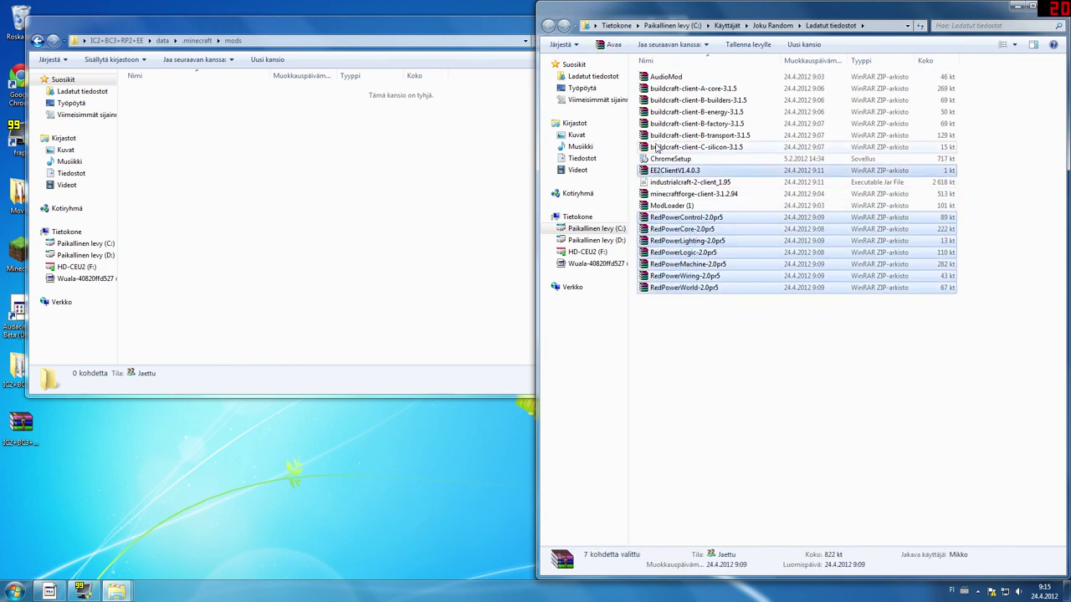
left_click(658, 147, "ctrl")
left_click(657, 134, "ctrl")
left_click(656, 123, "ctrl")
left_click(657, 111, "ctrl")
left_click(656, 100, "ctrl")
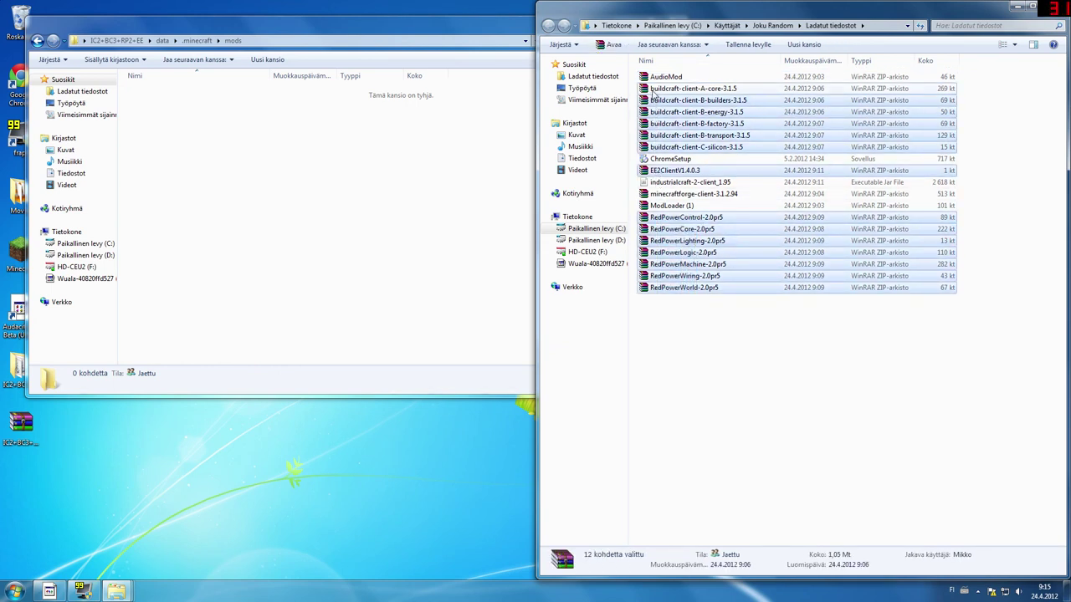
left_click(657, 88, "ctrl")
left_click(661, 181, "ctrl")
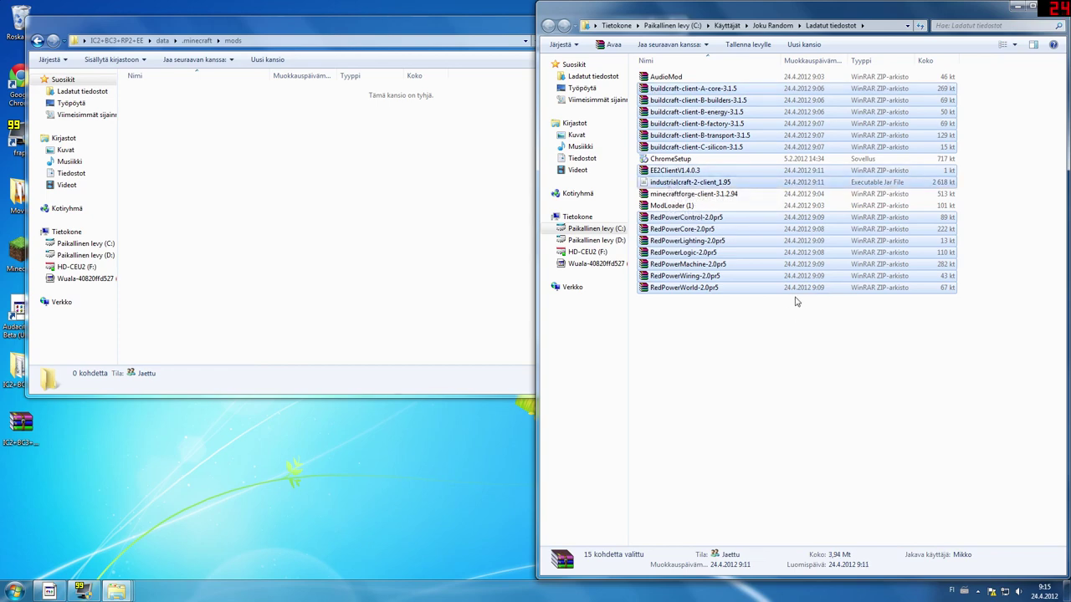
left_click_drag(753, 218, 375, 304)
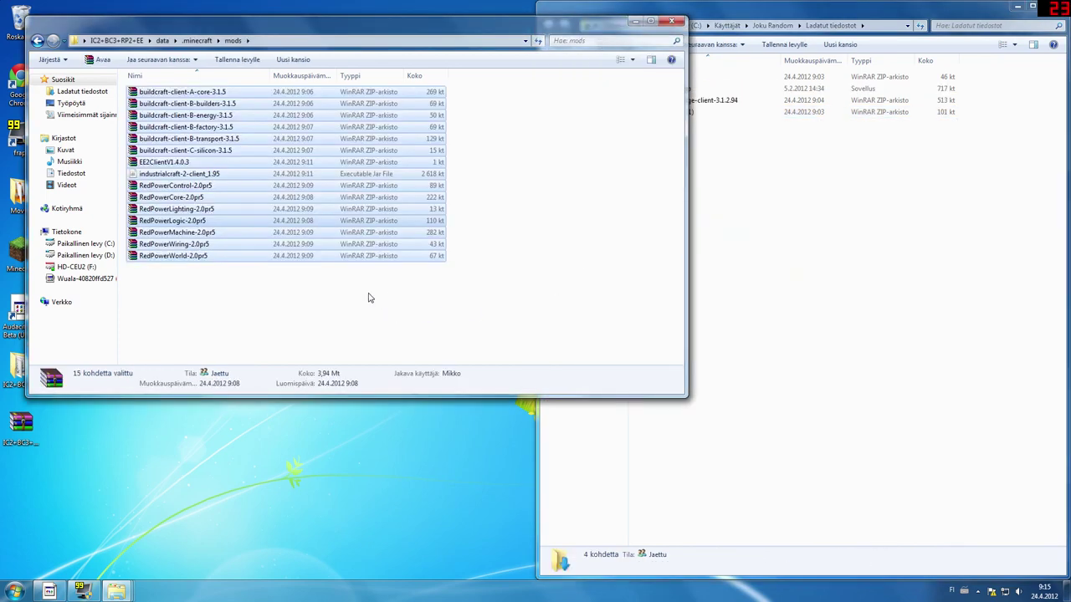
left_click(880, 300)
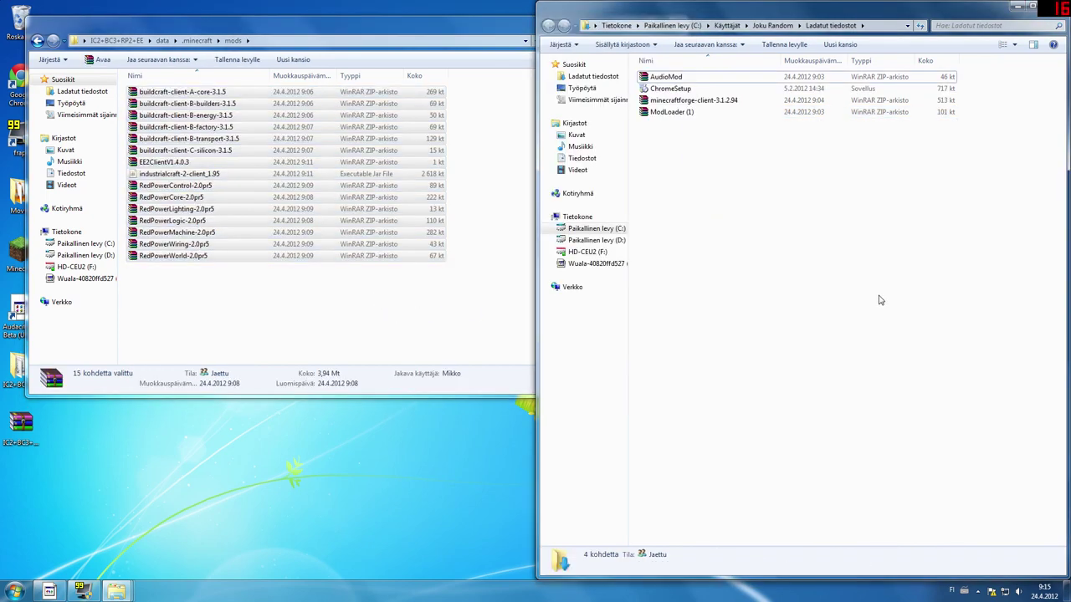
left_click(353, 311)
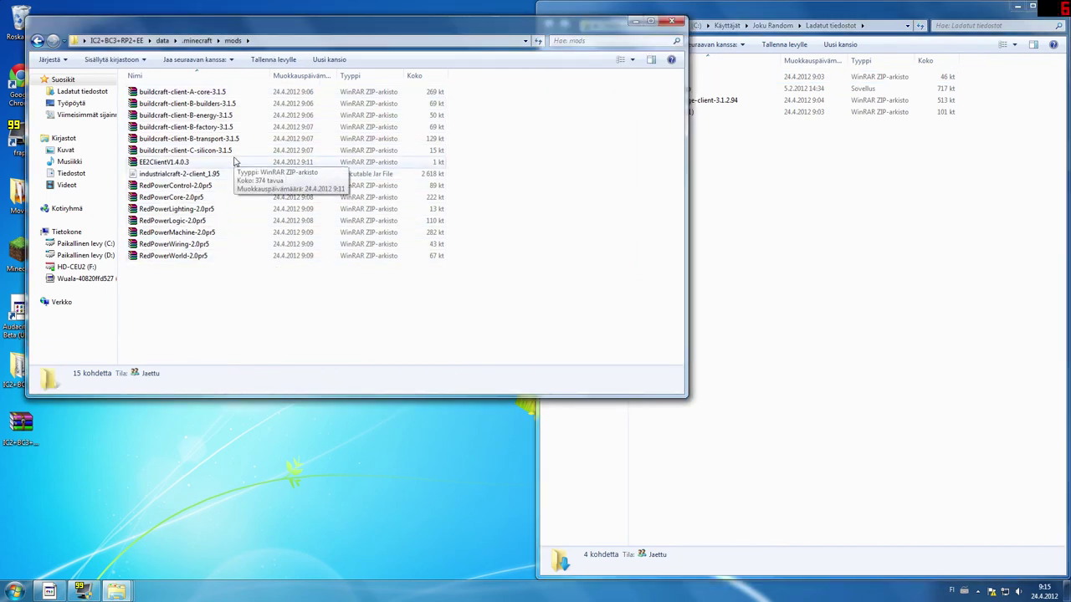
Step: Open the README (thread-moved) file inside the EE2ClientV1.4.0.3 archive and copy the forum thread address from it
double_click(235, 161)
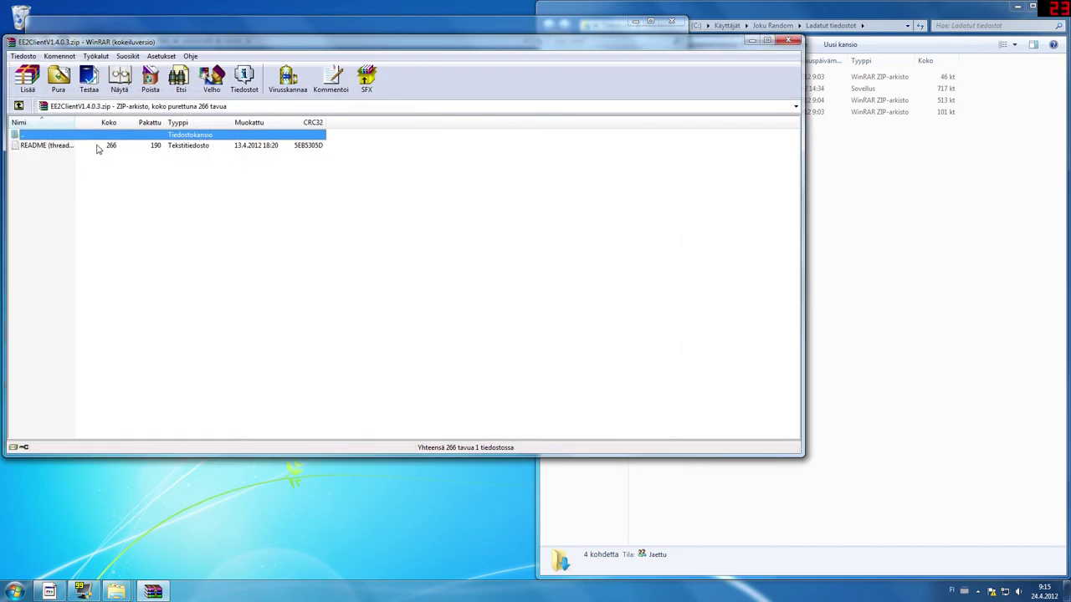
left_click_drag(75, 122, 145, 122)
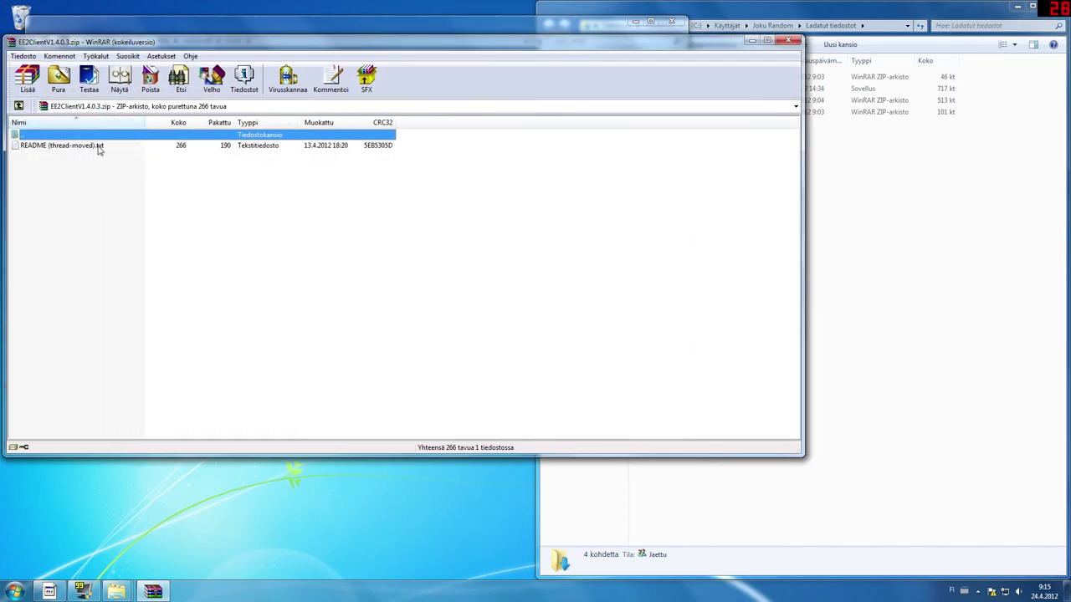
double_click(98, 148)
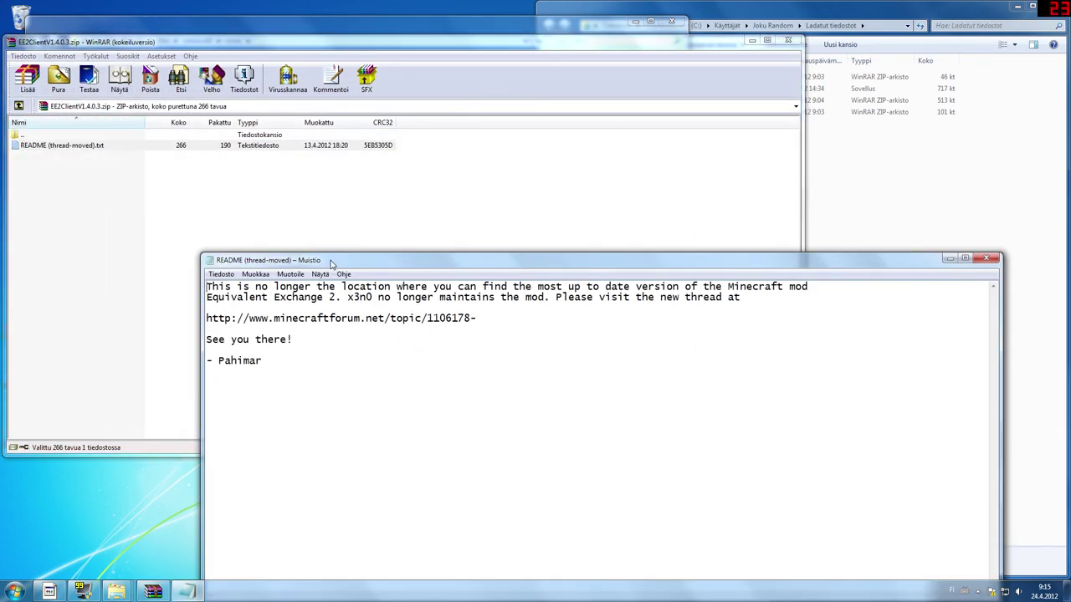
left_click_drag(330, 263, 324, 250)
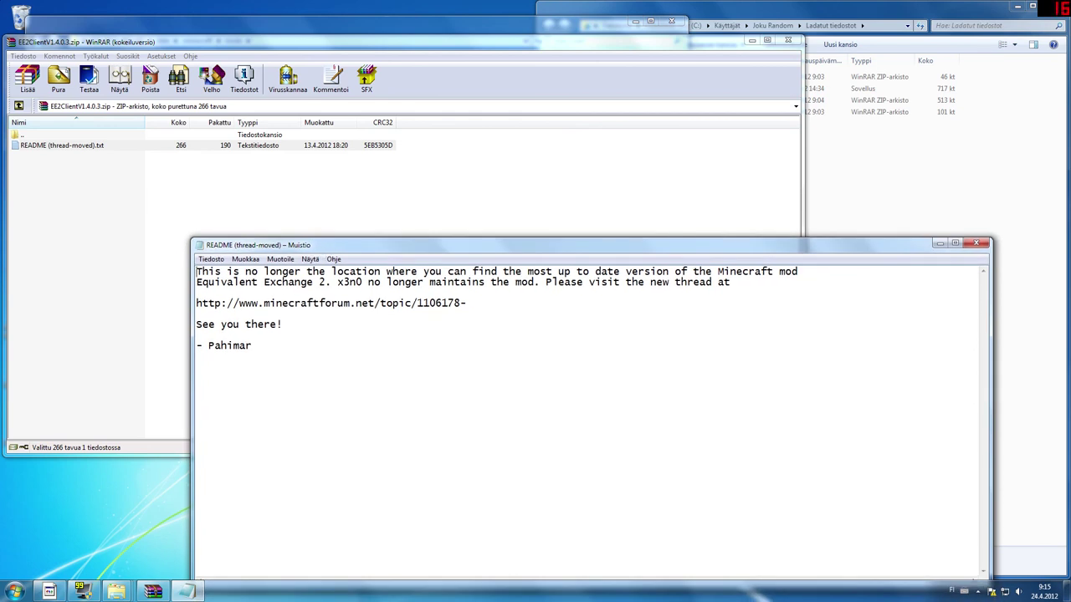
left_click_drag(466, 302, 196, 301)
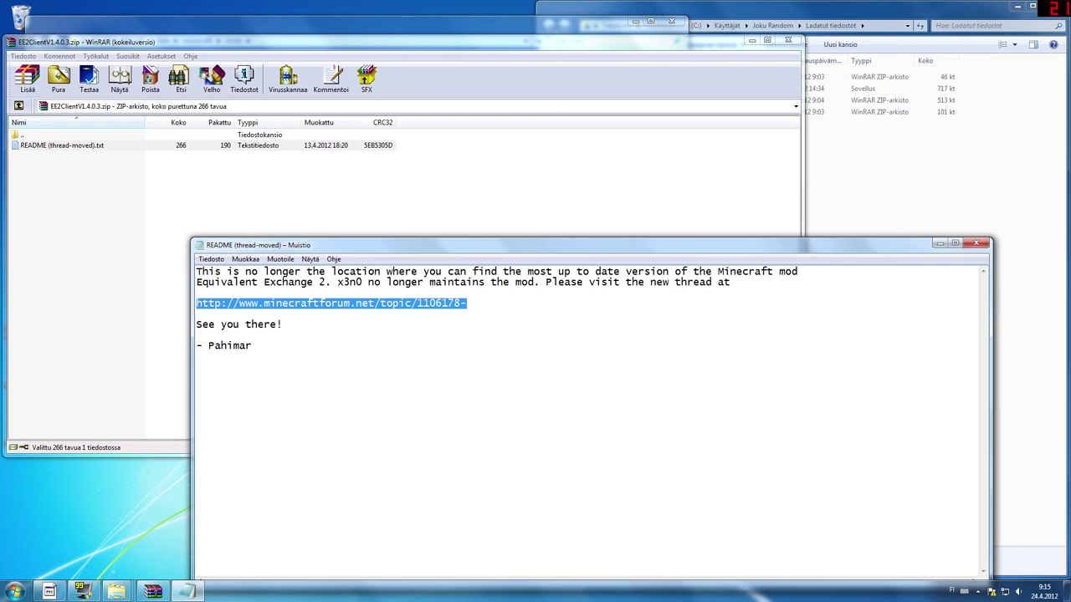
right_click(239, 304)
left_click(266, 340)
left_click_drag(166, 39, 271, 39)
double_click(15, 83)
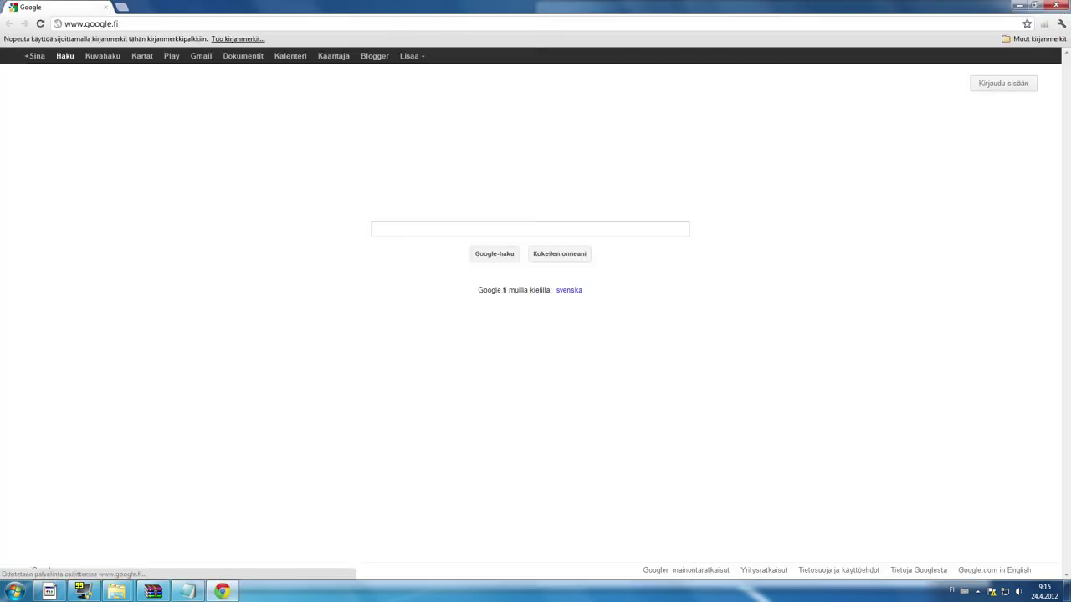
left_click(406, 25)
right_click(405, 27)
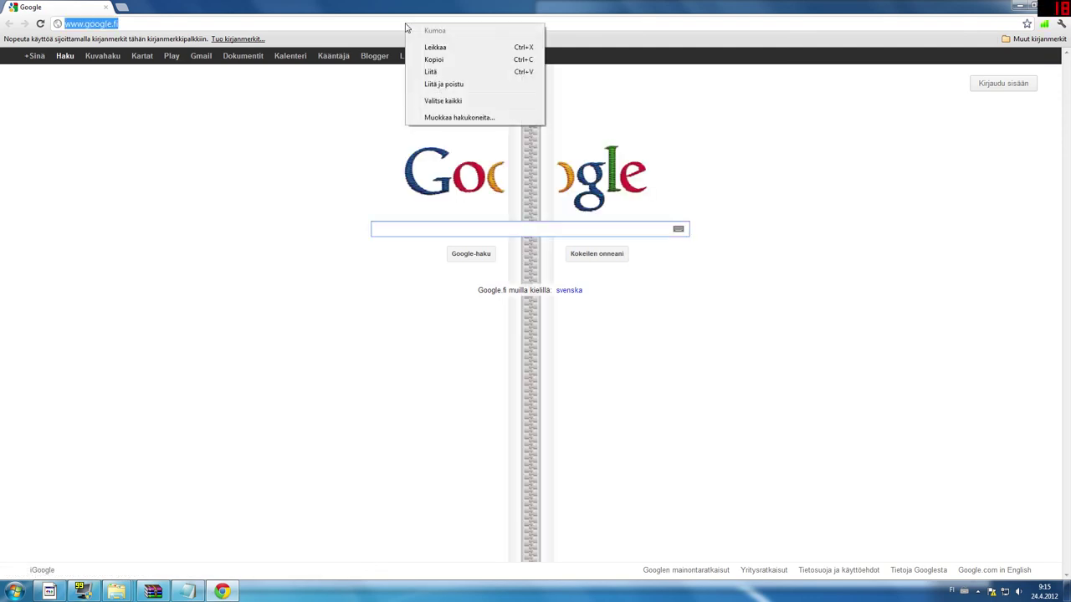
left_click(434, 71)
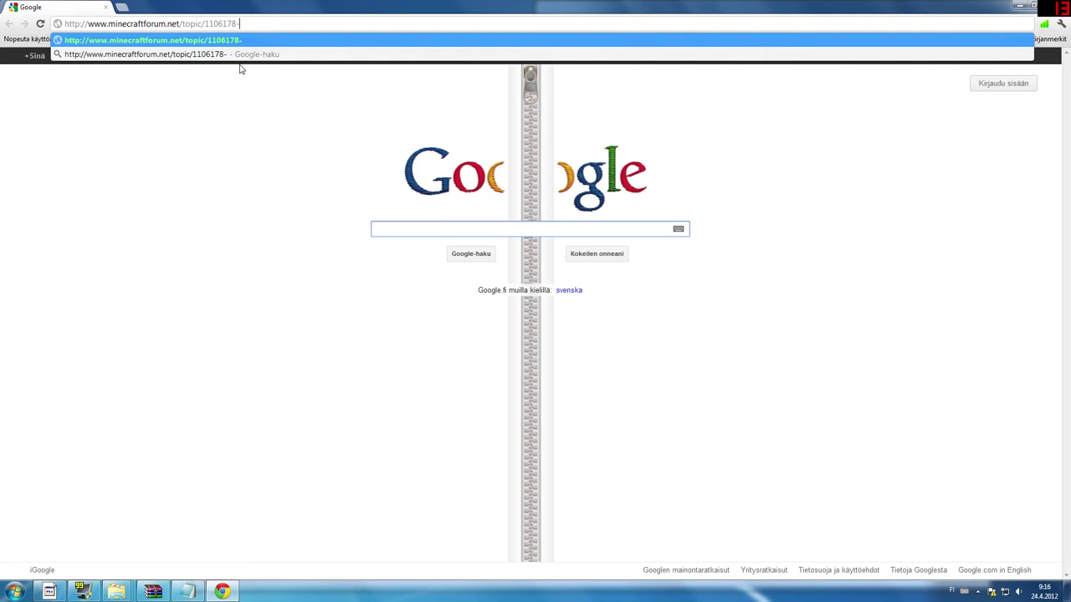
key("BackSpace")
key("Return")
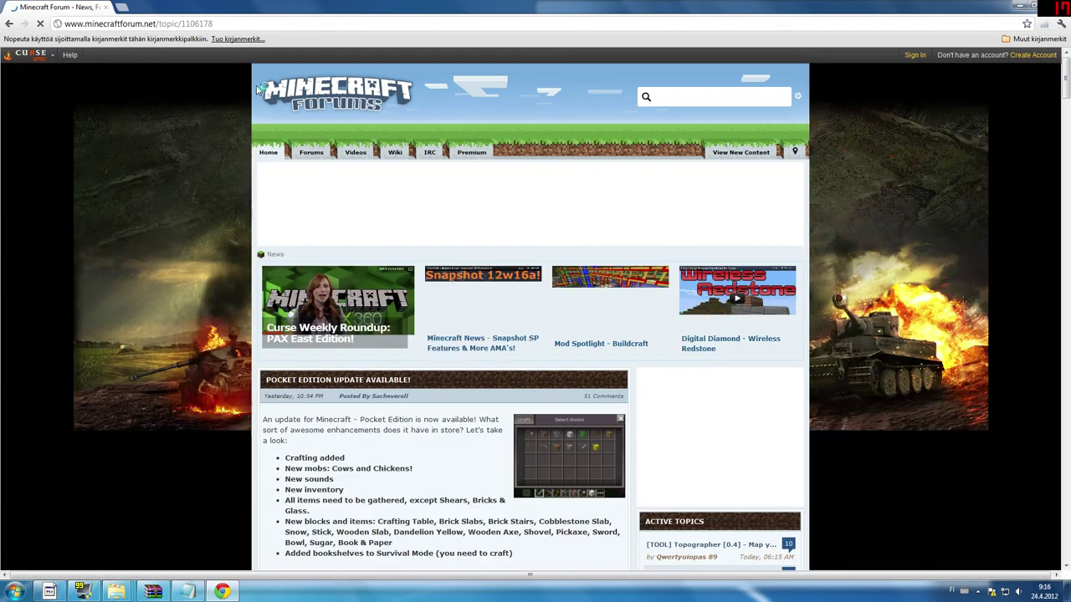
left_click(231, 24)
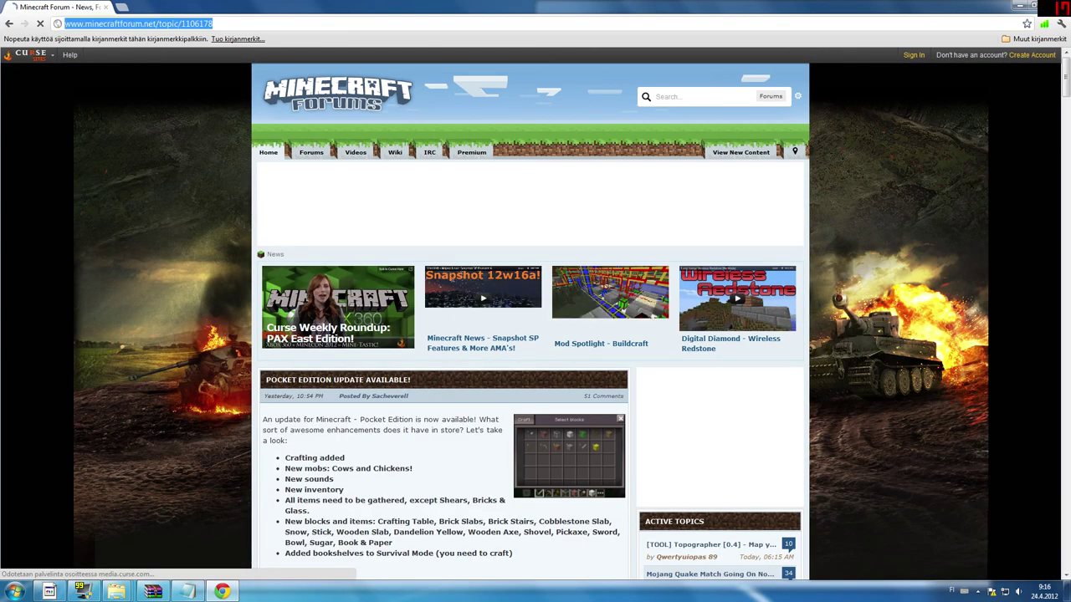
right_click(233, 24)
left_click(266, 72)
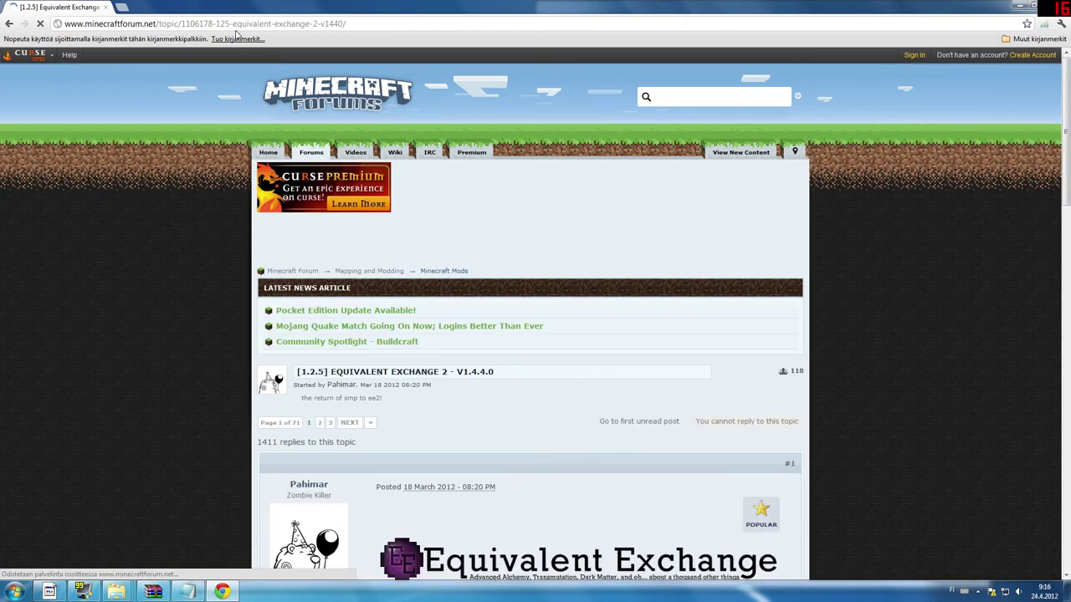
Step: Look through the Equivalent Exchange 2 thread's version history and sections to find the downloads
scroll(211, 206, "down", 2)
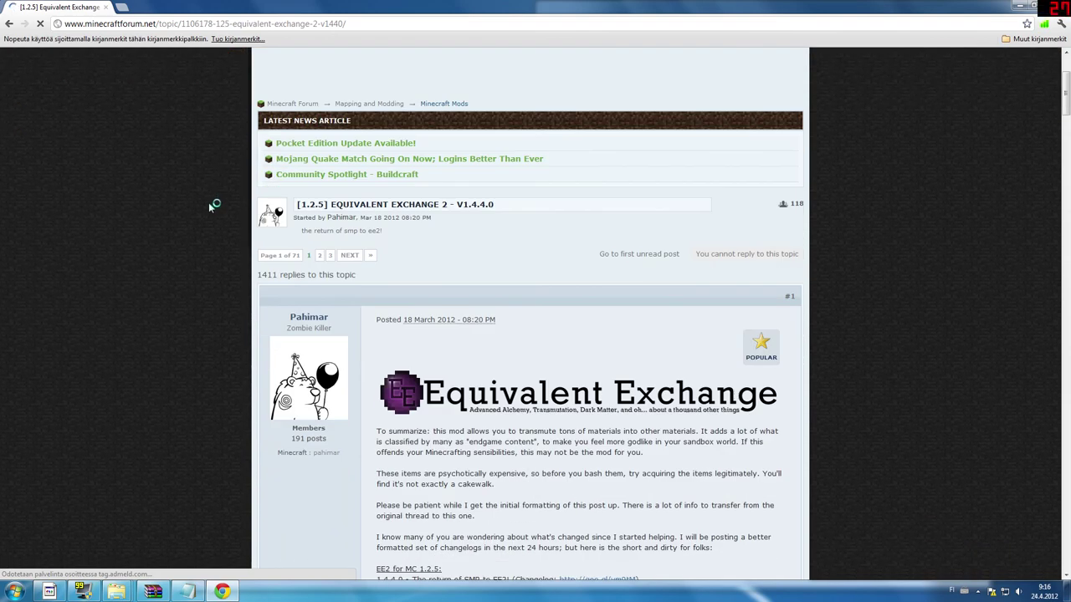
scroll(209, 205, "down", 1)
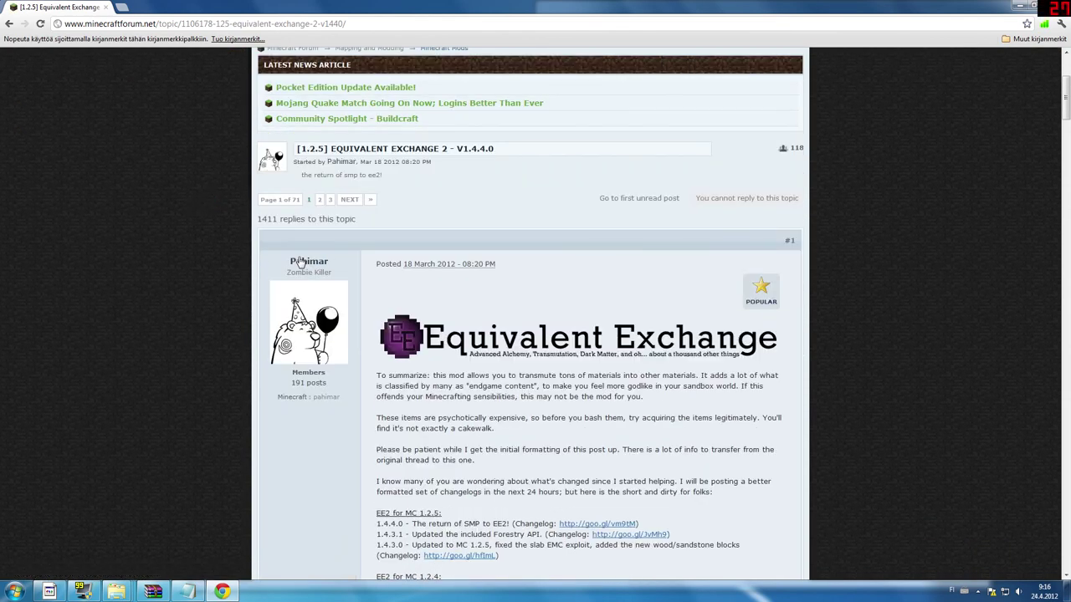
scroll(286, 202, "down", 1)
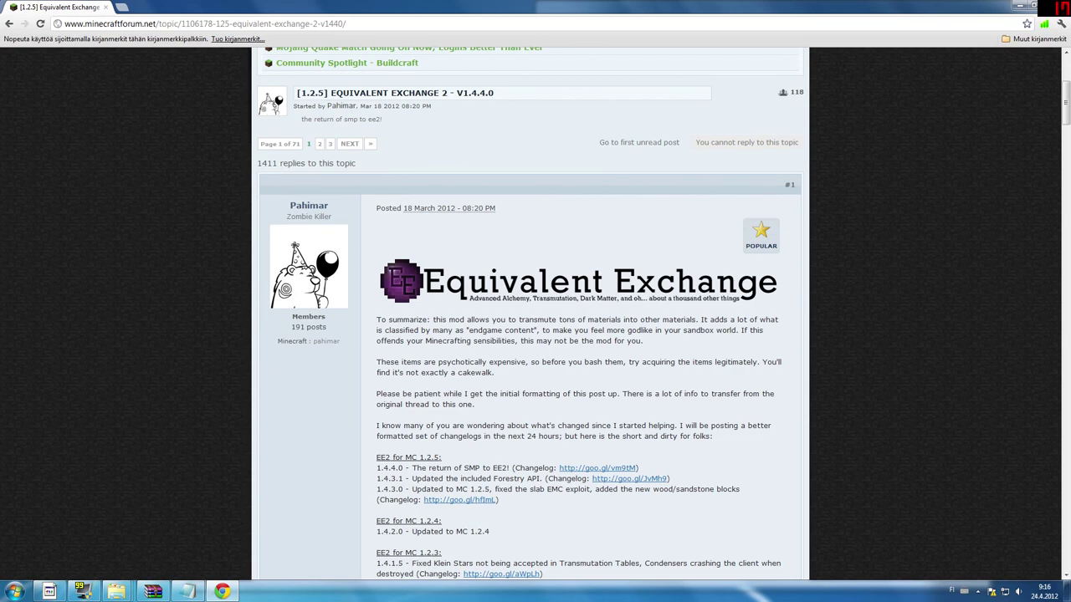
scroll(280, 168, "down", 7)
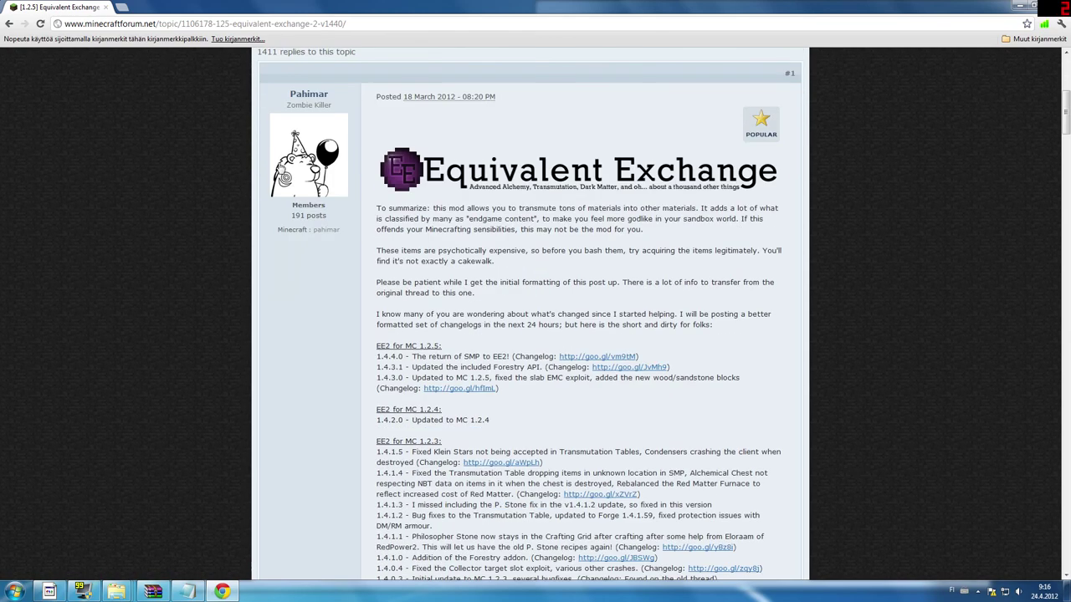
scroll(280, 167, "up", 4)
scroll(279, 167, "up", 2)
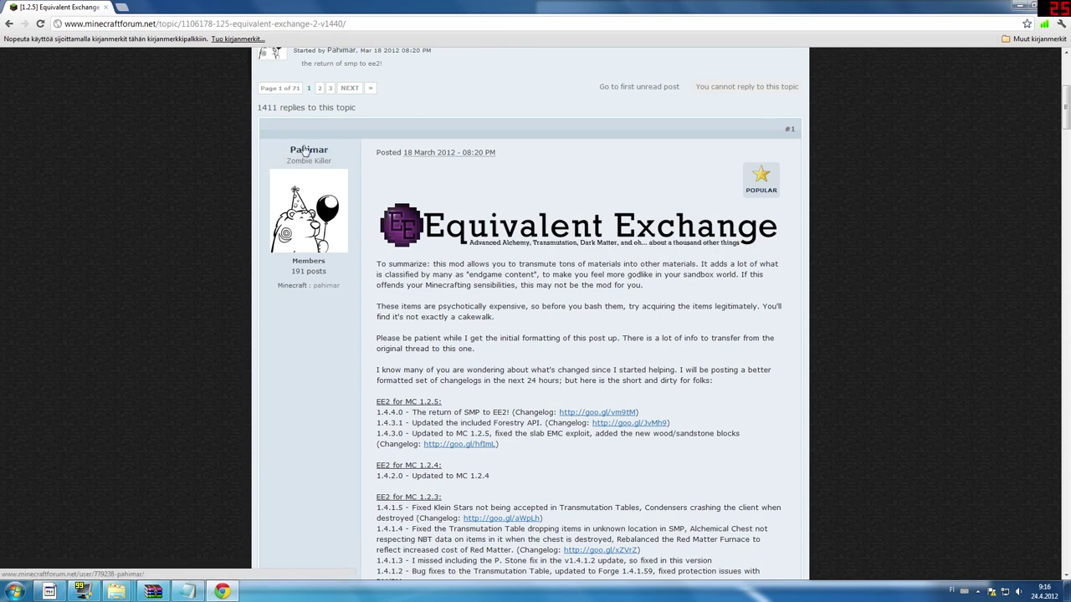
scroll(50, 154, "down", 3)
scroll(67, 162, "down", 4)
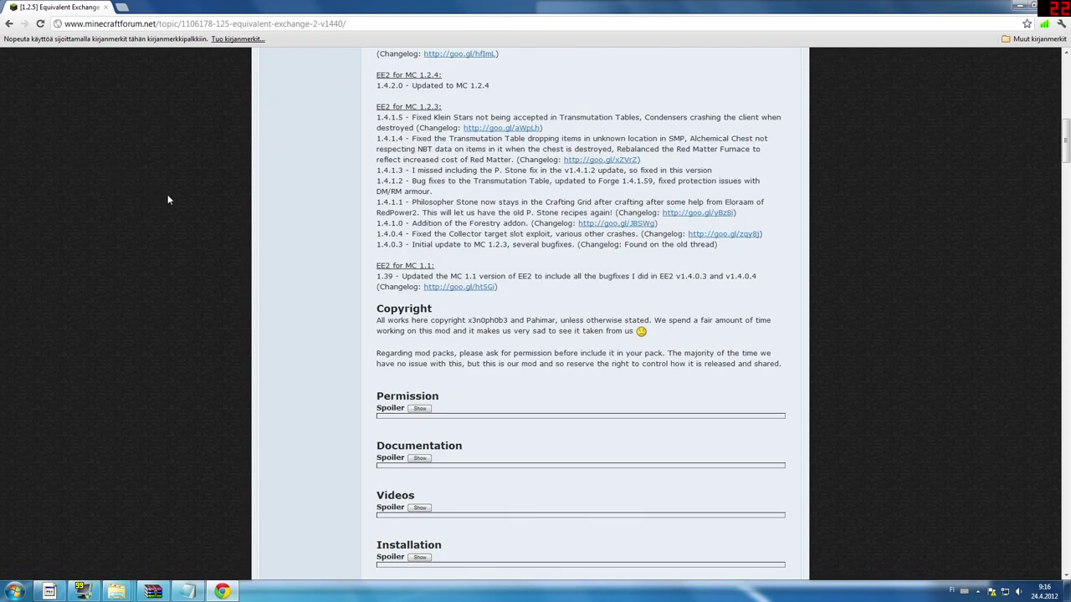
scroll(236, 213, "down", 8)
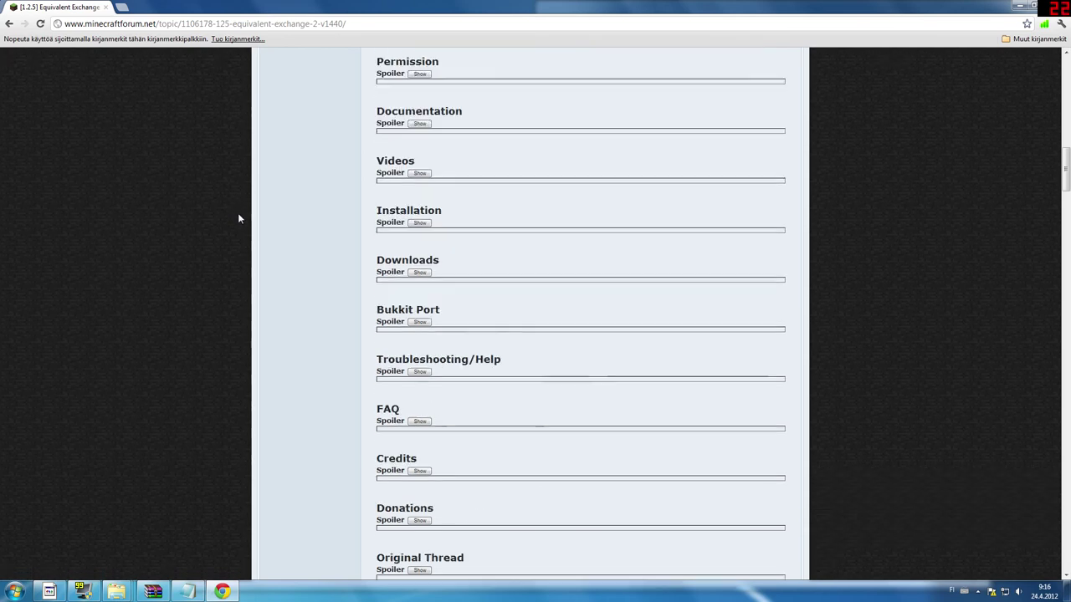
Step: Download the client for Equivalent Exchange 2 for Minecraft 1.2.5 through its adf.ly link, skipping the ad, and close the browser
scroll(258, 226, "up", 3)
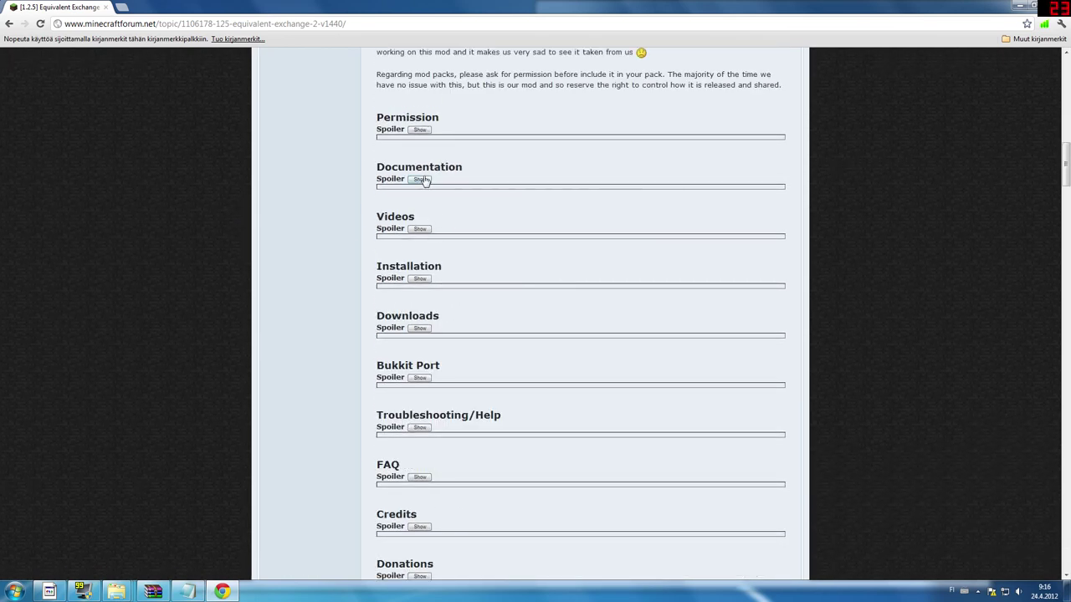
left_click(421, 328)
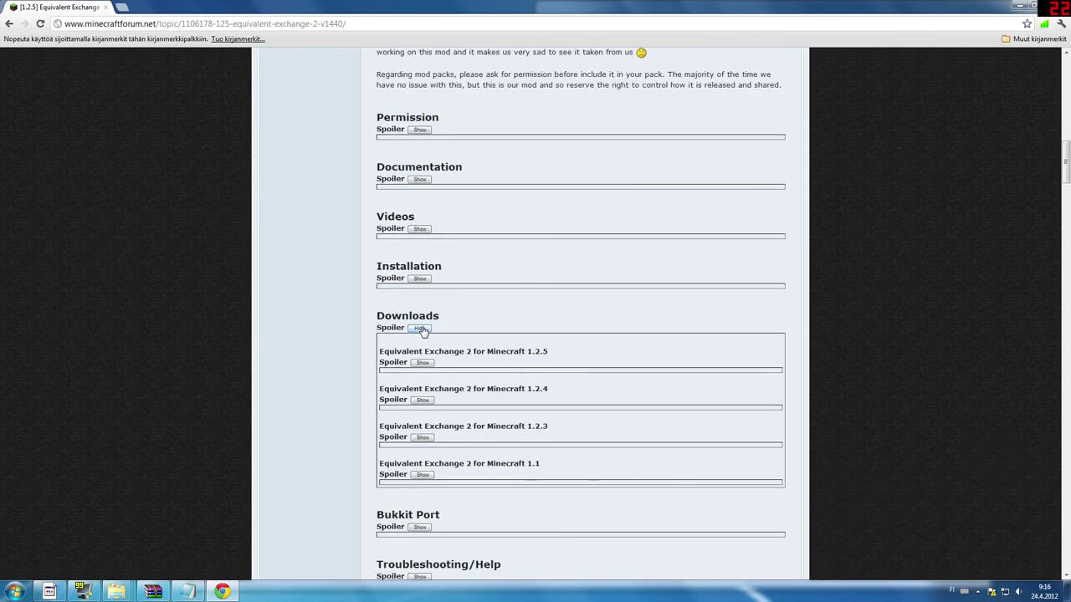
left_click(429, 364)
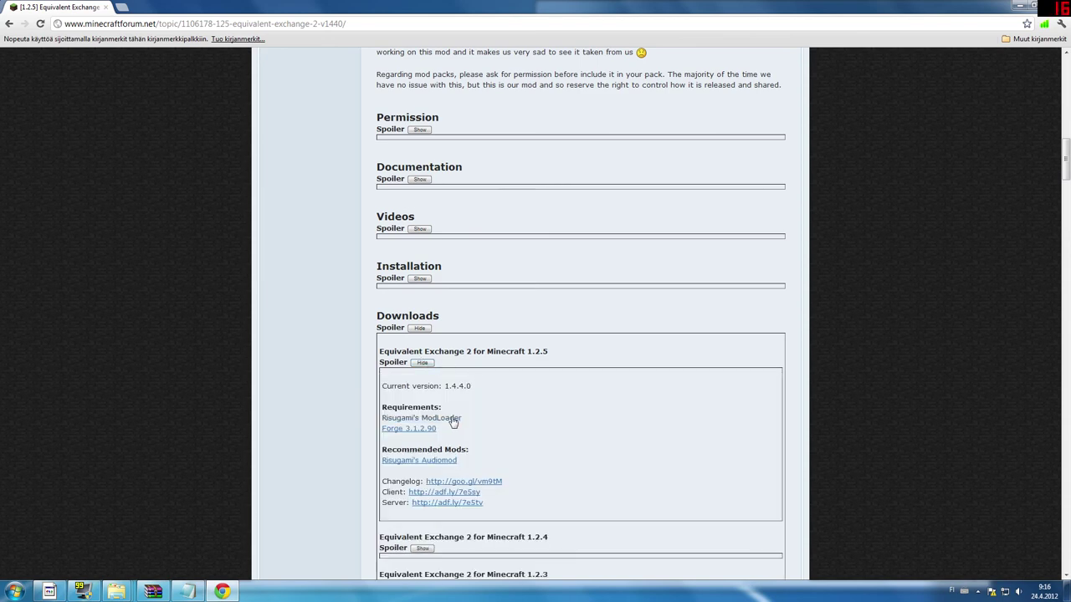
left_click(438, 500)
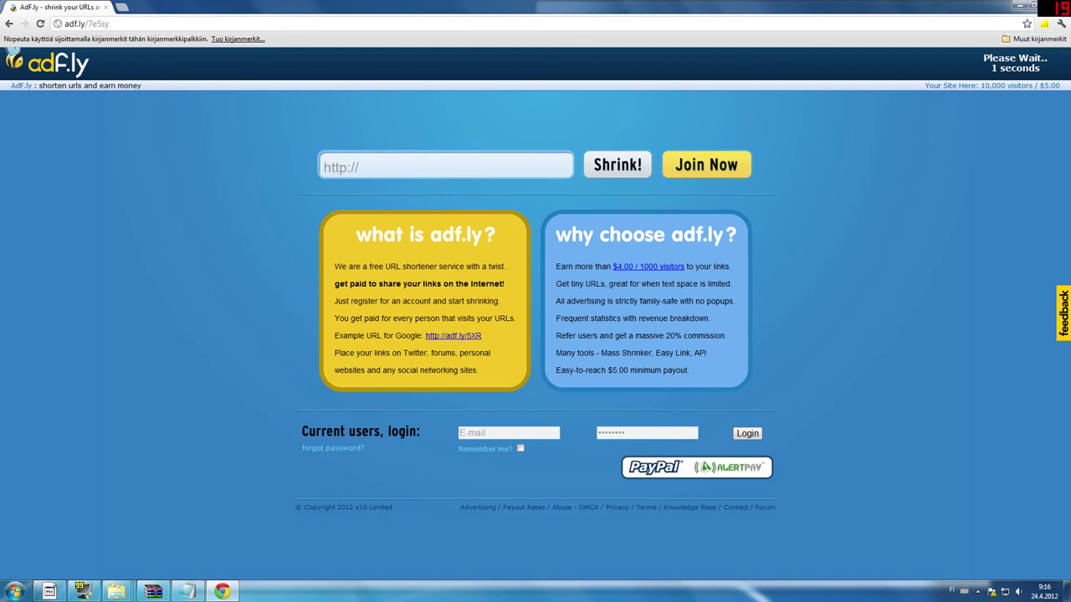
left_click(1019, 68)
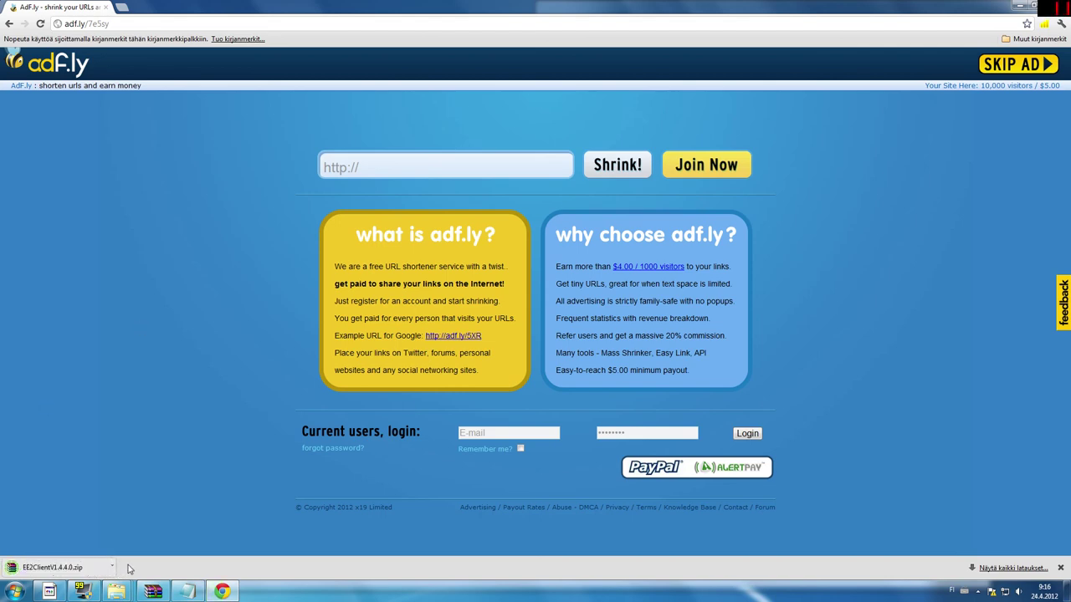
left_click(1064, 5)
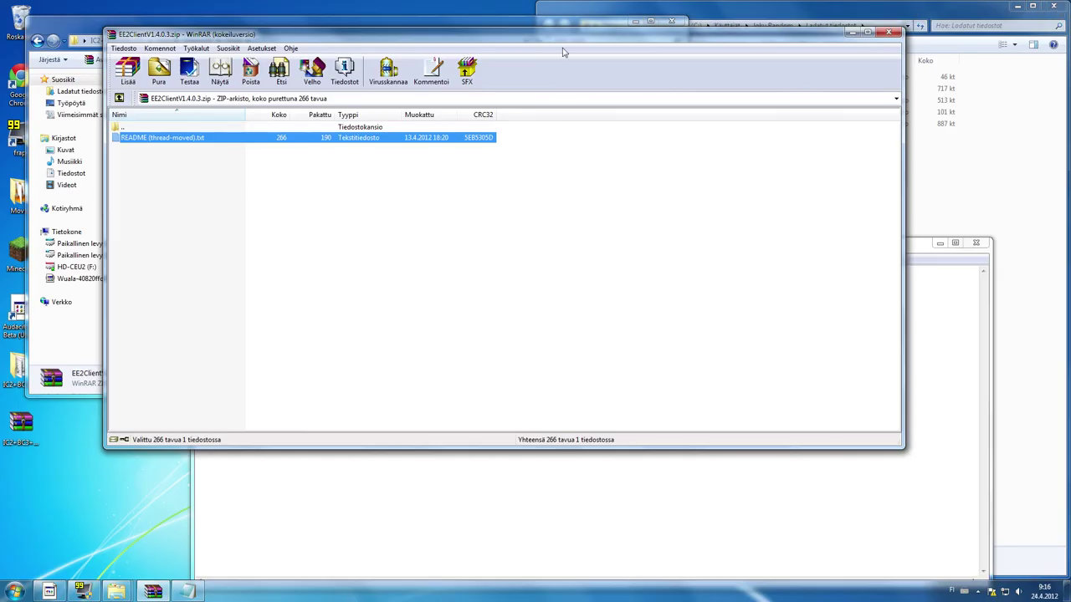
Step: Close the old EE2 archive, delete EE2ClientV1.4.0.3 from the mods folder and close the README
left_click(890, 34)
left_click(178, 167)
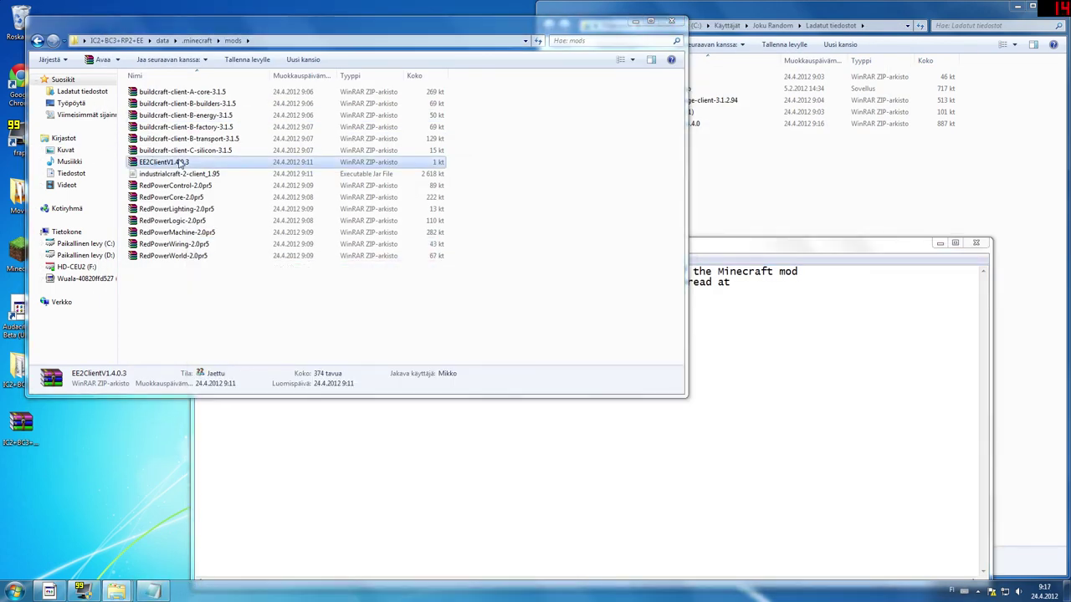
key("Delete")
left_click(579, 341)
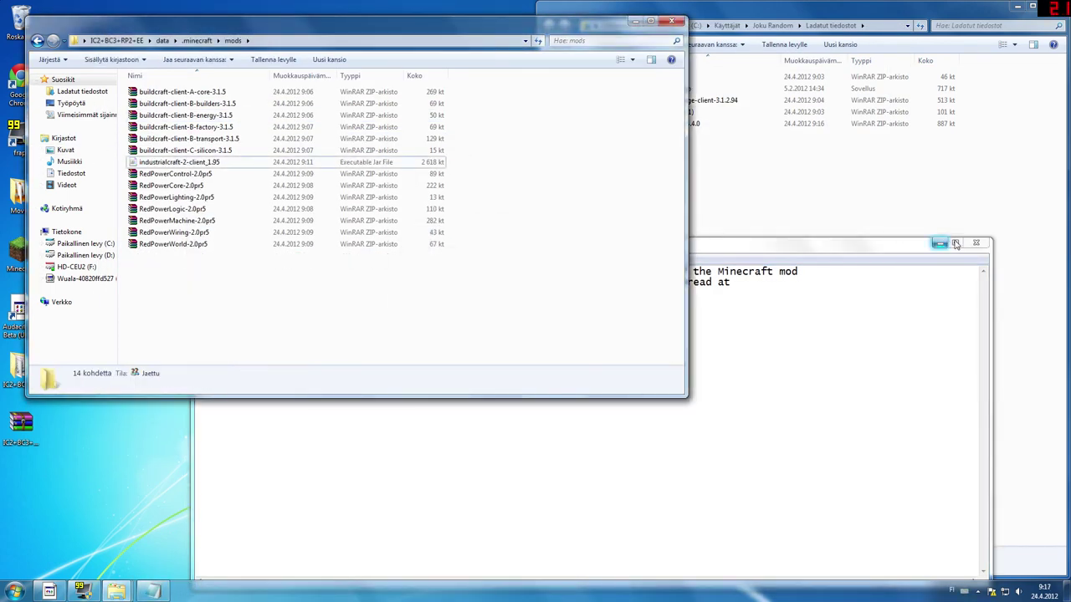
left_click(976, 242)
Step: Extract EE2ModV1.4.4.0.jar from the mods folder of the downloaded EE2ClientV1.4.4.0 archive into Minecraft's mods folder
left_click(699, 123)
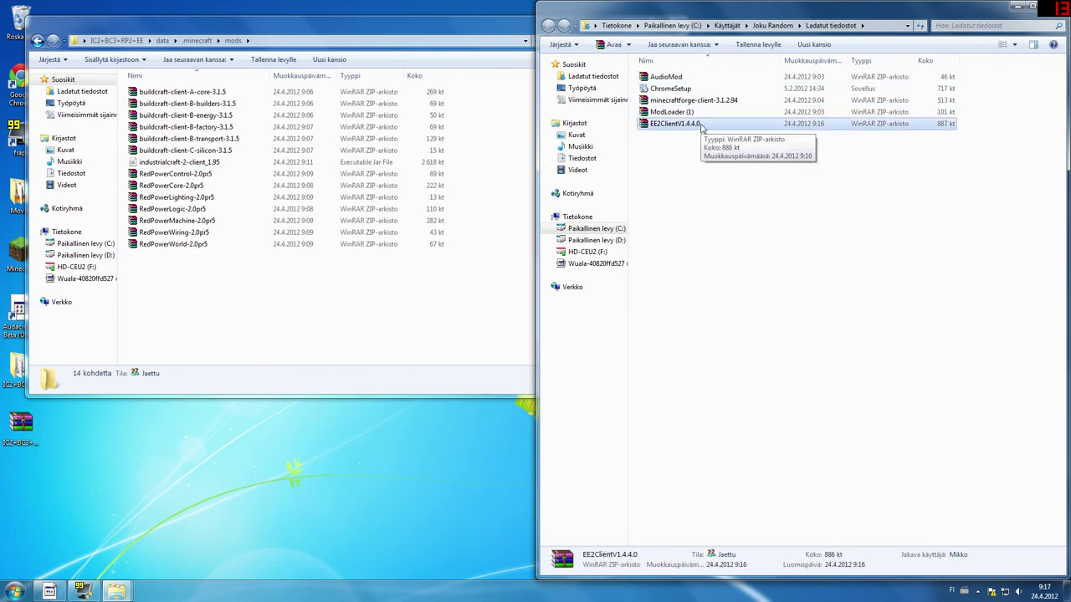
double_click(675, 124)
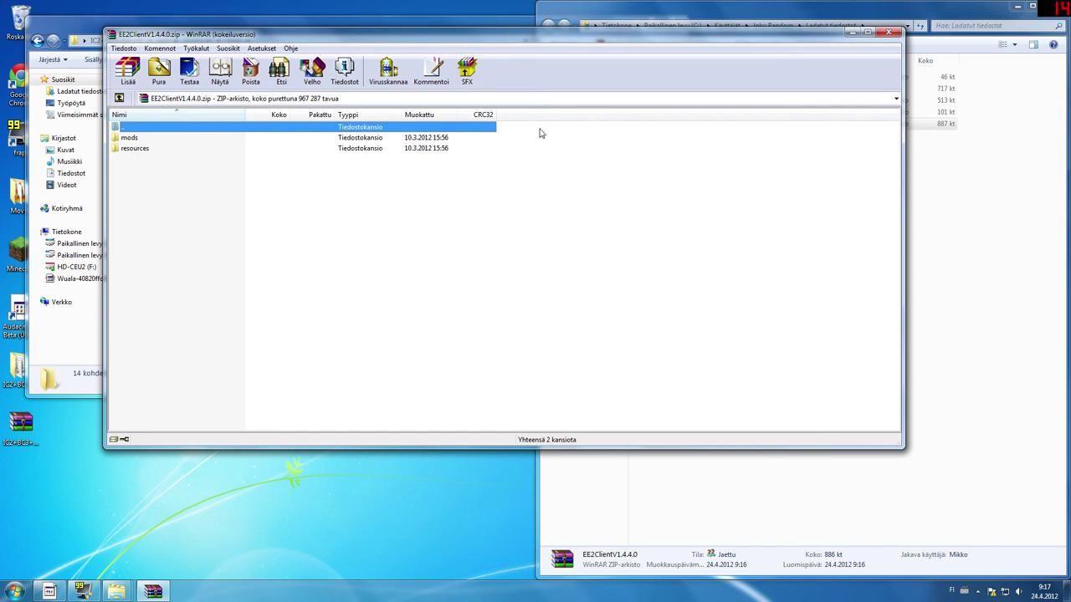
double_click(389, 139)
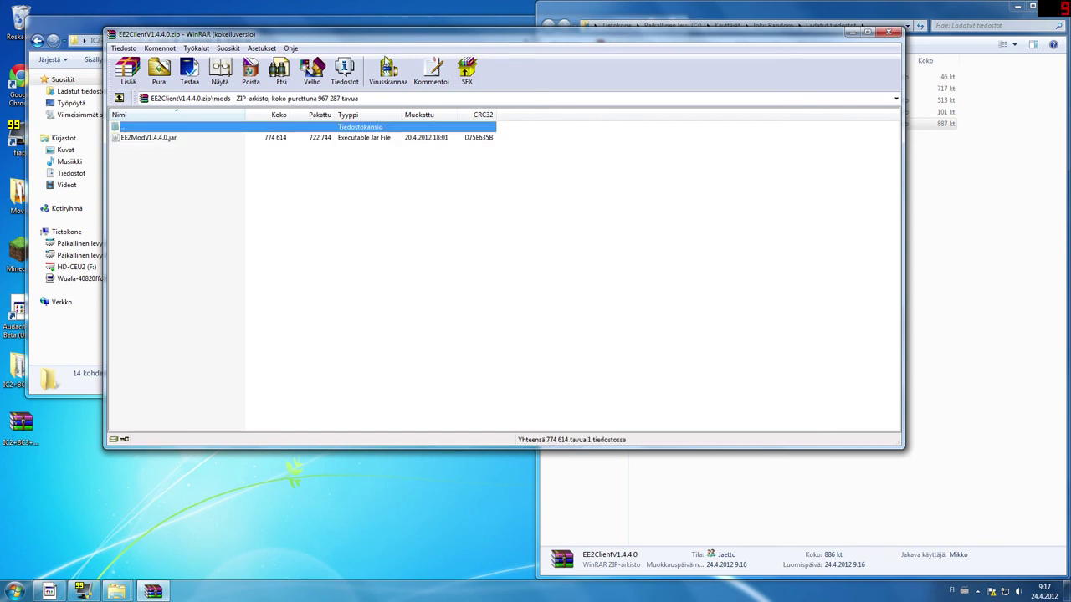
left_click_drag(385, 35, 572, 31)
left_click_drag(360, 133, 266, 165)
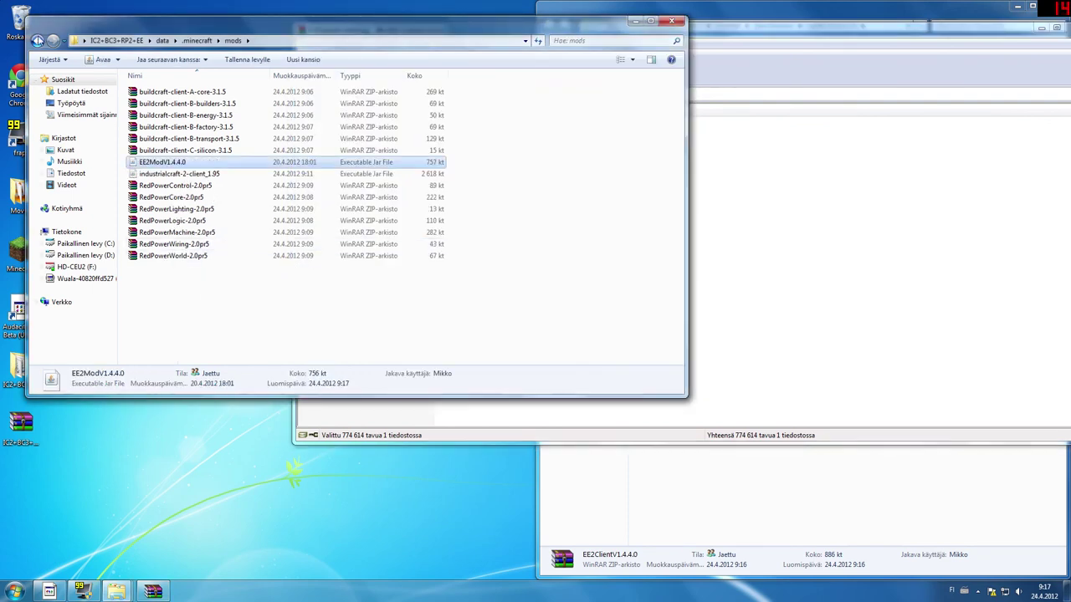
Step: Extract the archive's resources folder into .minecraft, merging all existing folders and skipping every file that already exists
left_click(37, 41)
left_click(827, 253)
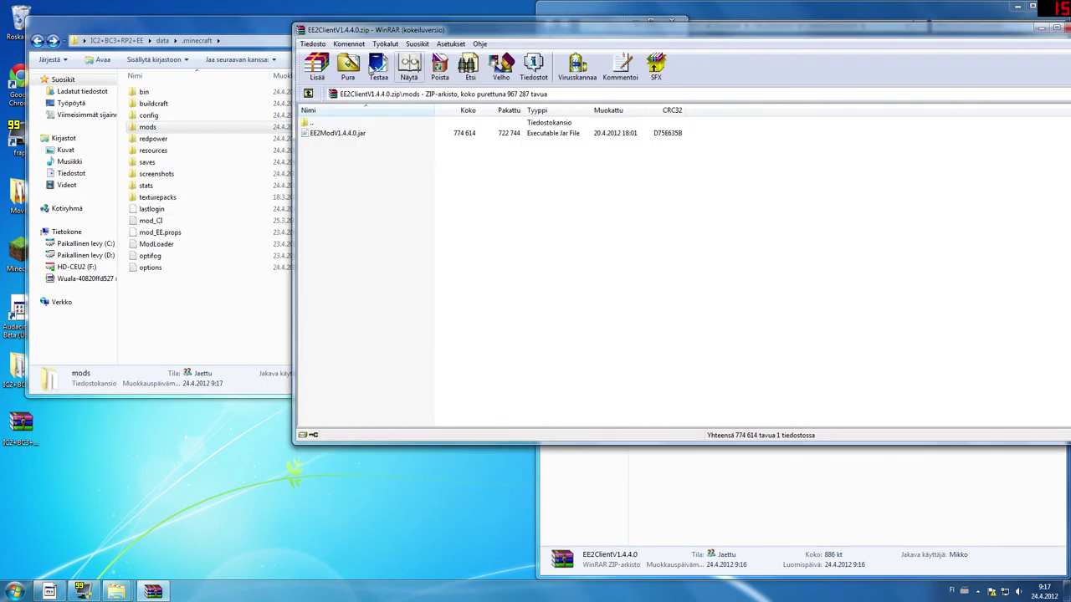
left_click(311, 95)
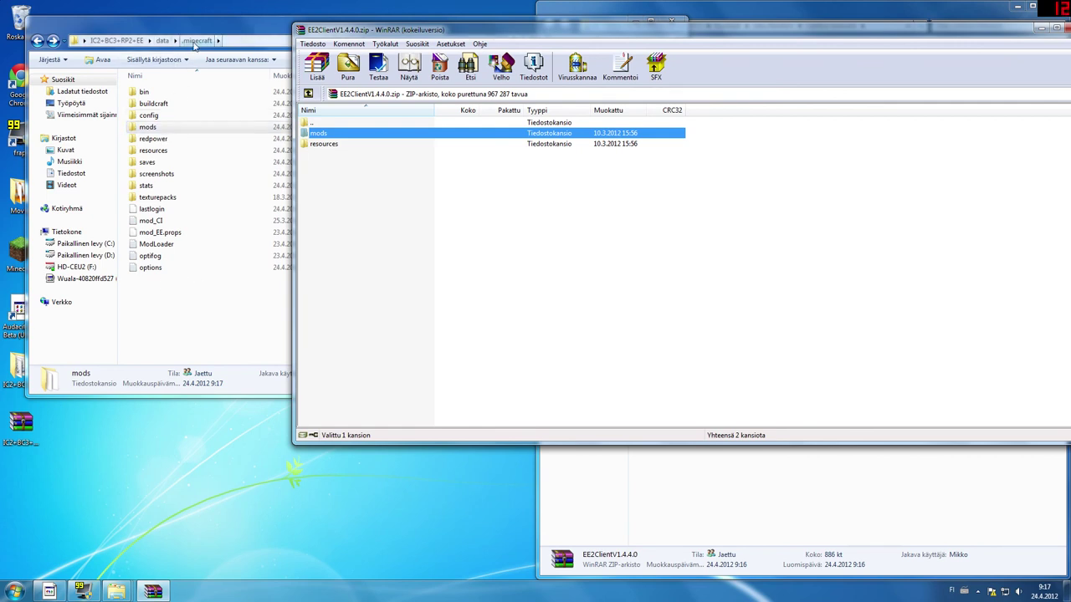
left_click(359, 146)
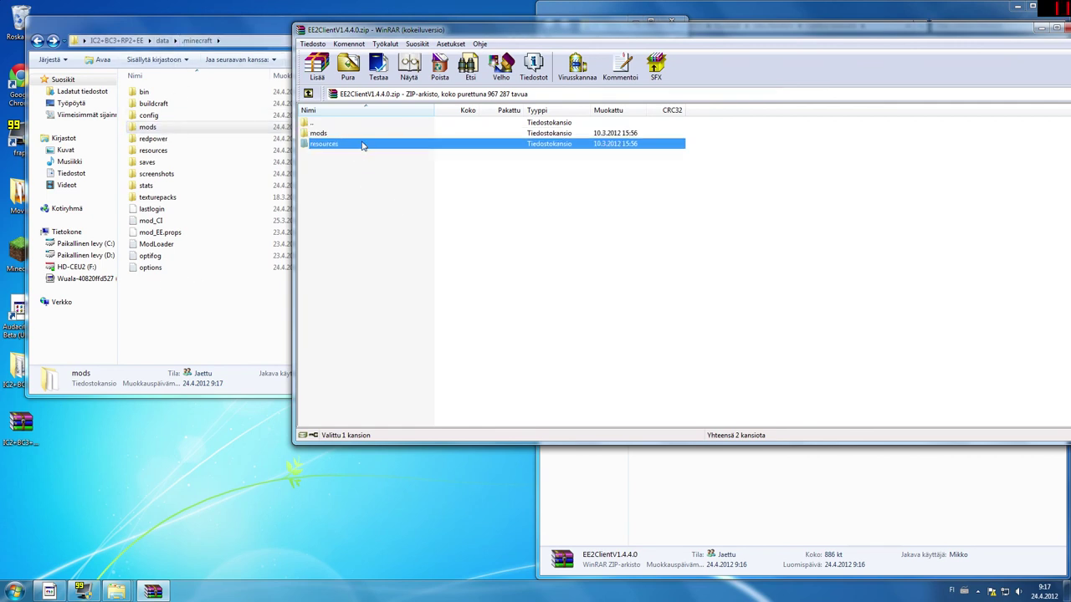
left_click_drag(362, 148, 206, 308)
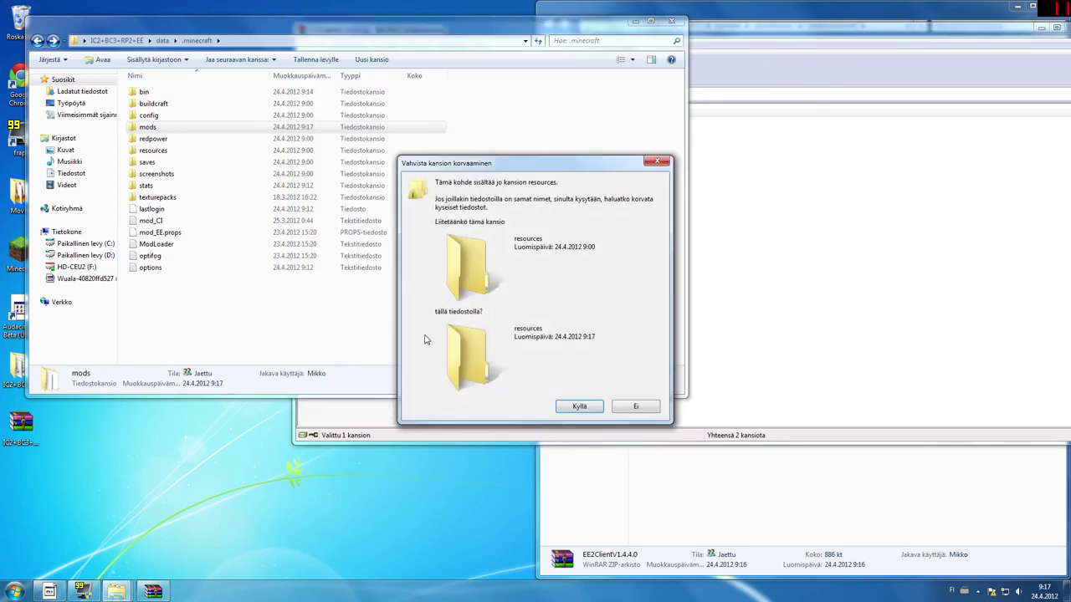
left_click(585, 407)
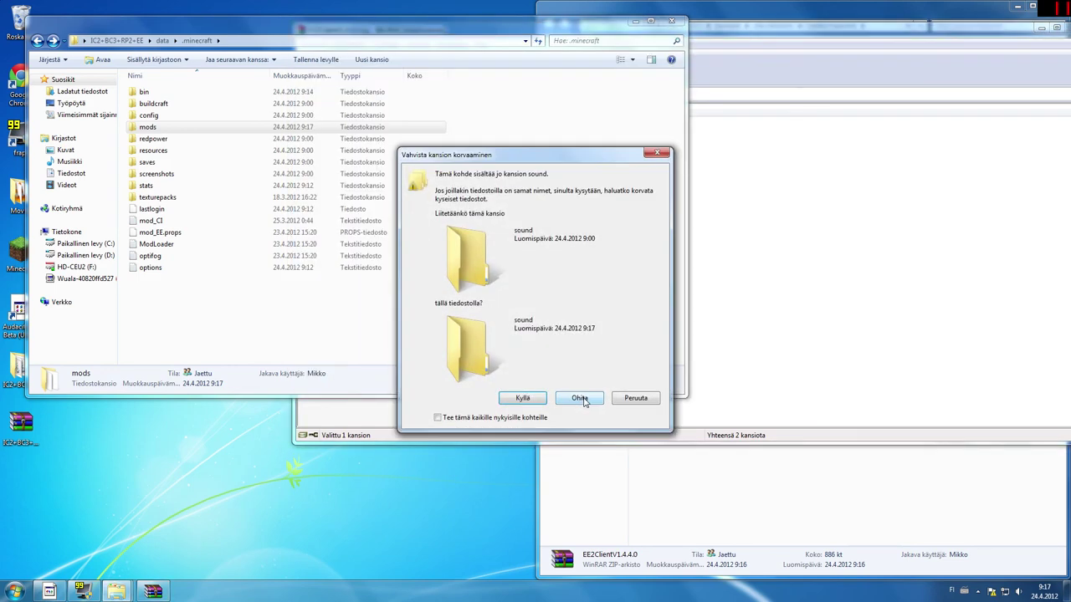
left_click(486, 418)
left_click(523, 398)
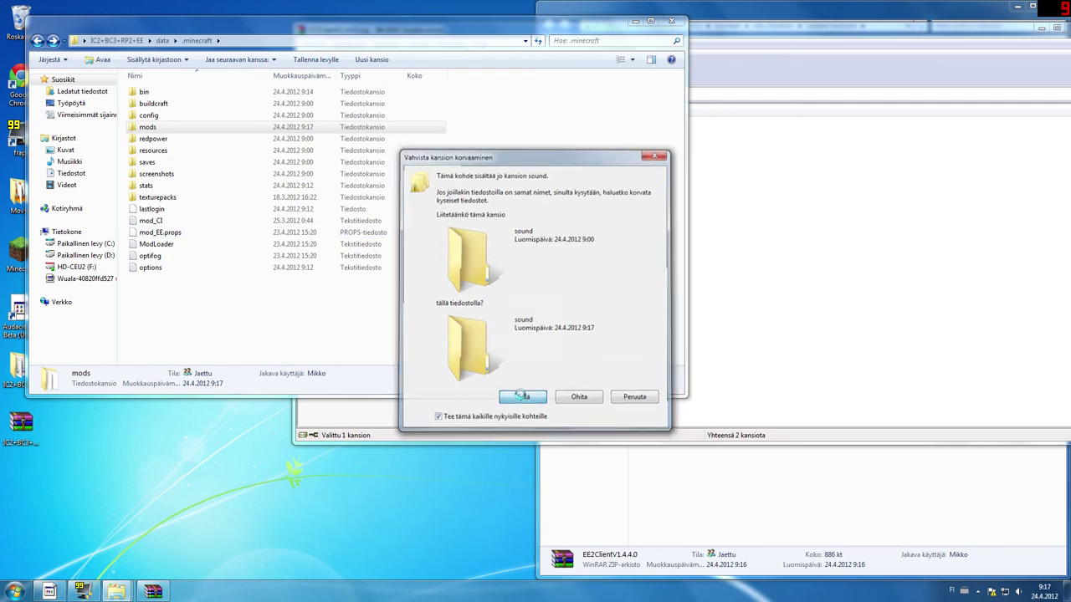
left_click(502, 417)
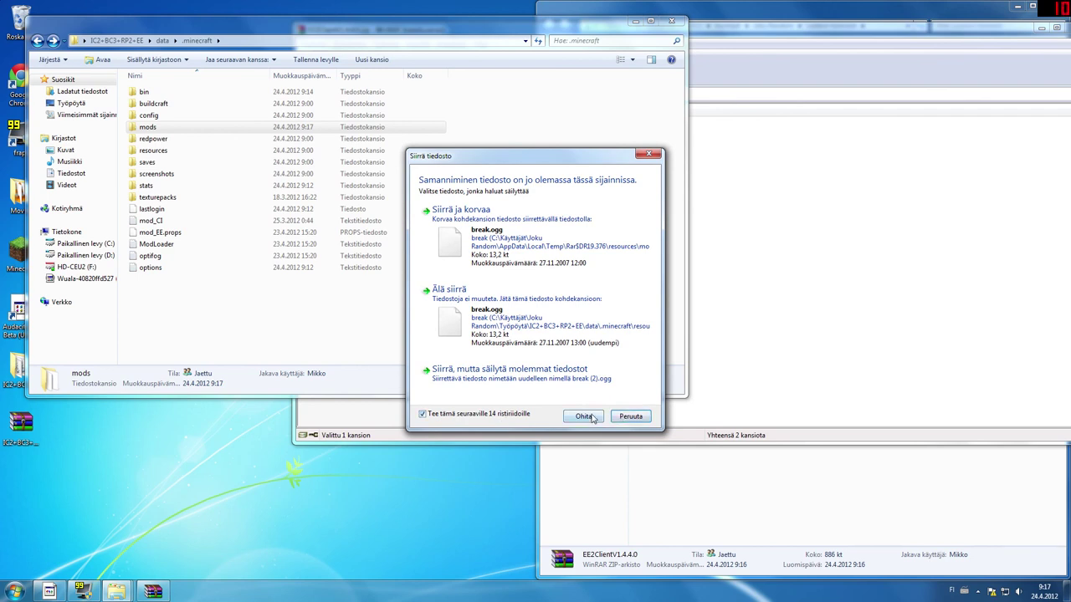
left_click(585, 417)
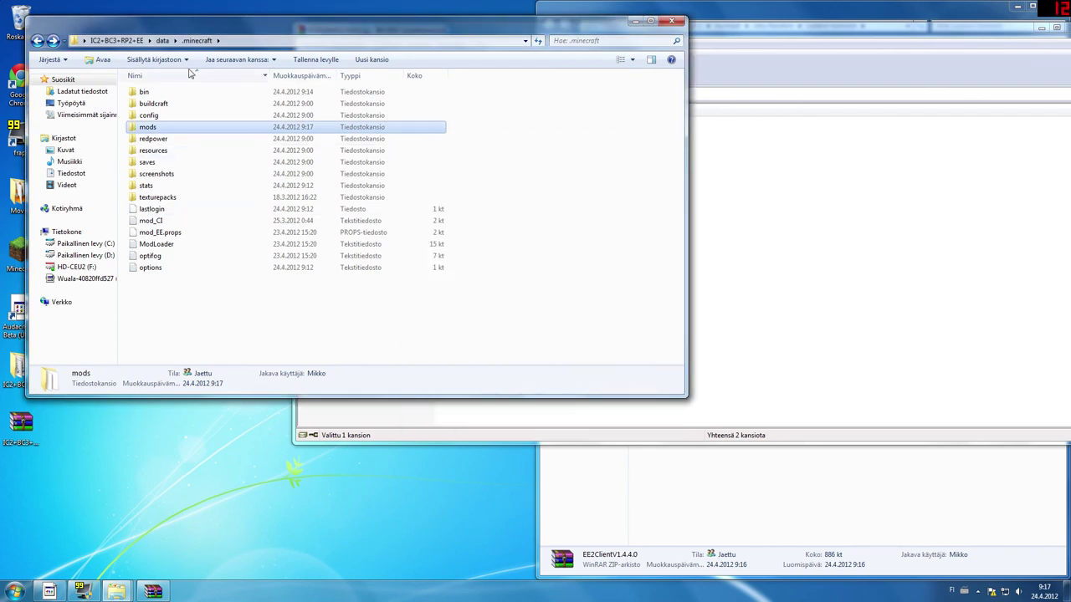
Step: Run the start script in the IC2+BC3+RP2+EE folder and log in to Minecraft with the remembered account
left_click(117, 40)
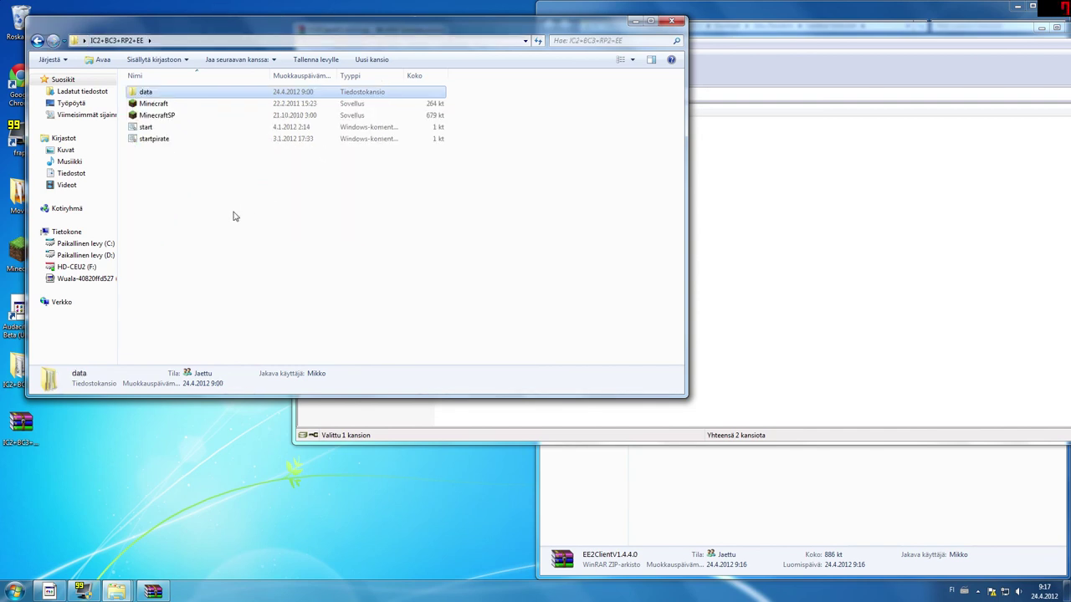
left_click(176, 140)
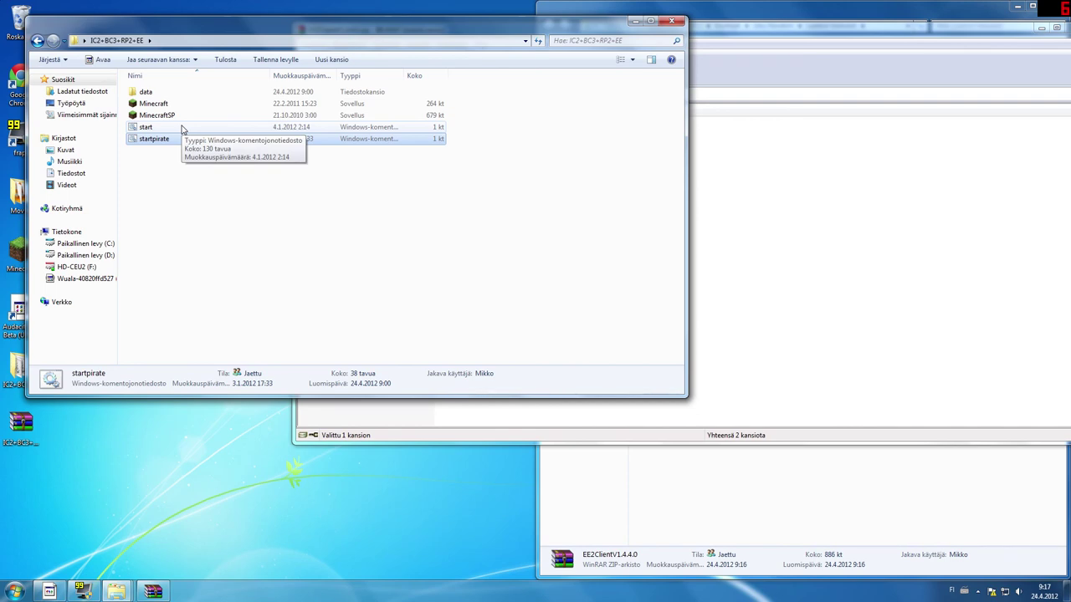
double_click(183, 128)
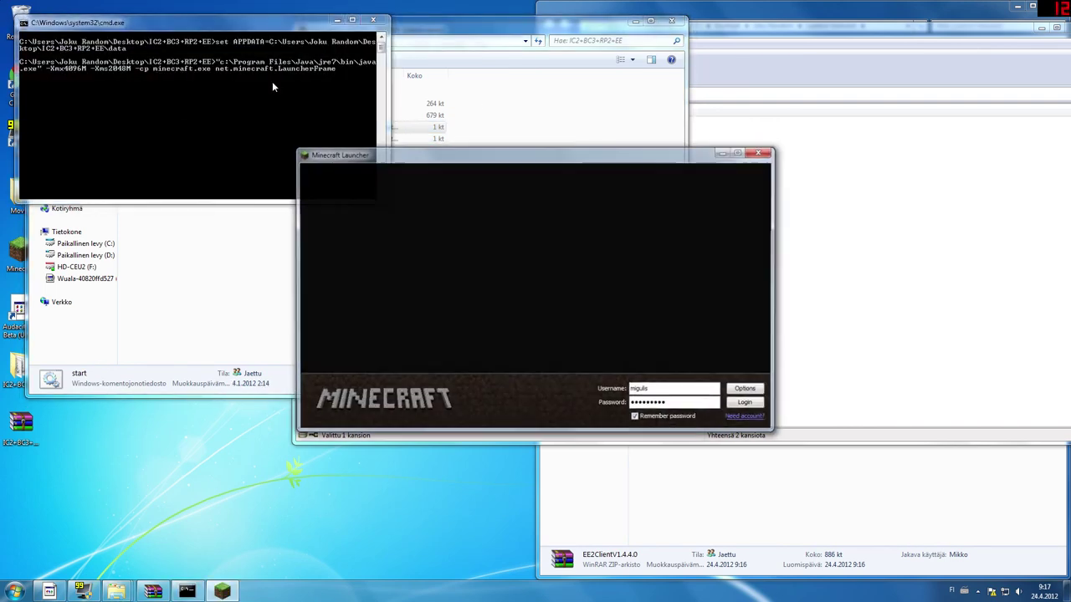
left_click(761, 405)
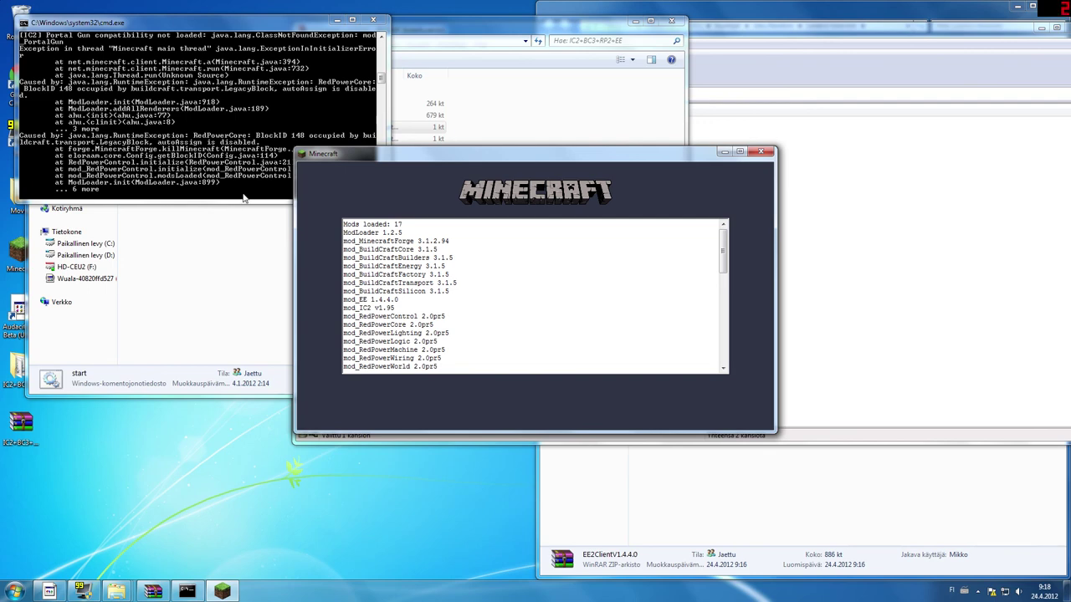
Step: Examine the mod list and the exception text in Minecraft's error report, and close the game
scroll(536, 297, "down", 2)
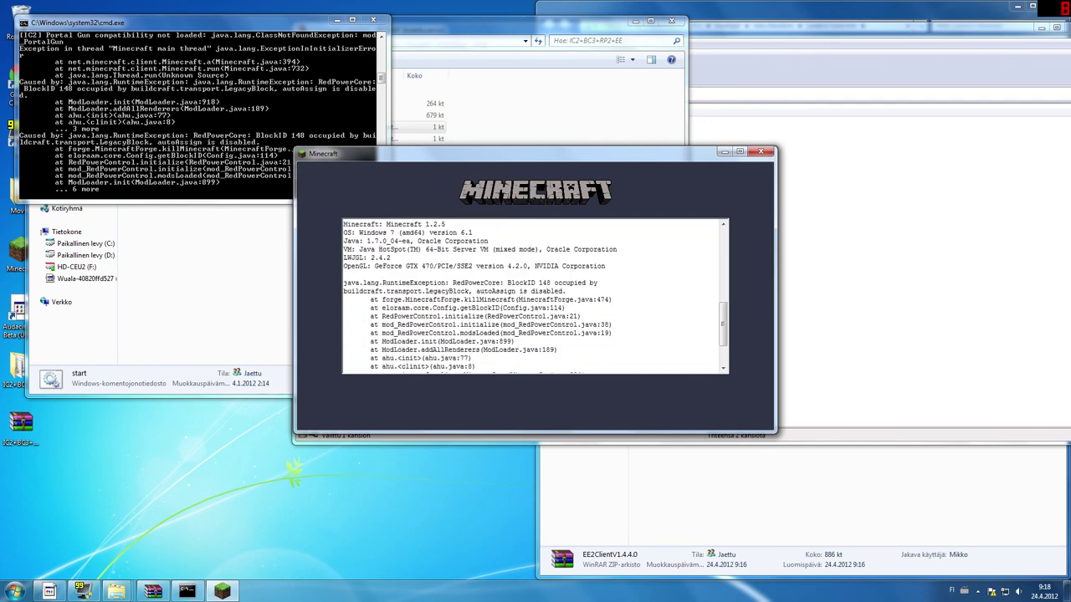
double_click(545, 283)
left_click_drag(453, 283, 484, 291)
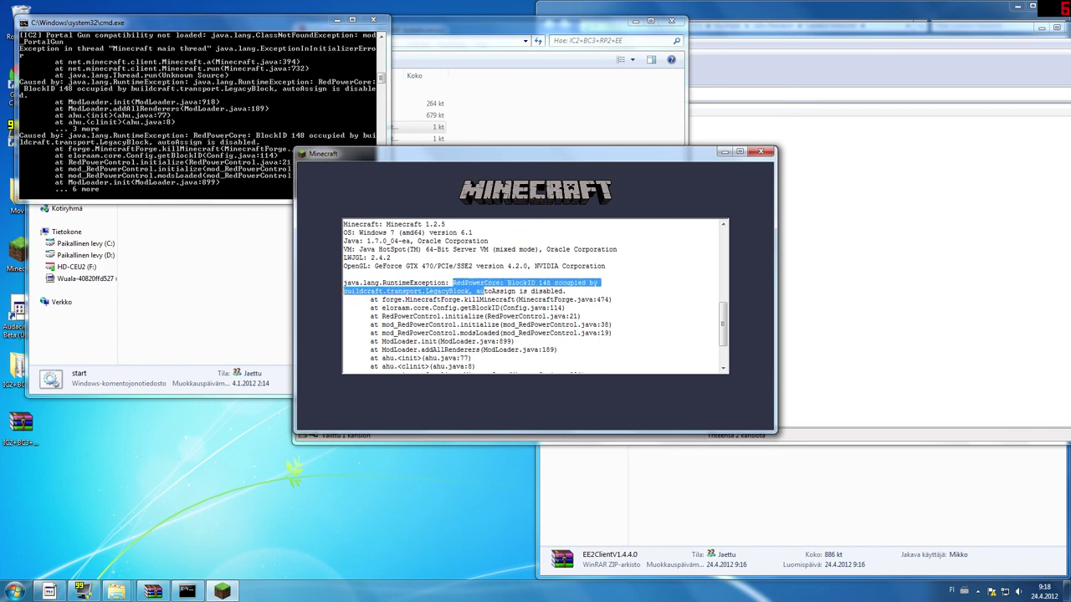
left_click(484, 291)
scroll(536, 301, "down", 2)
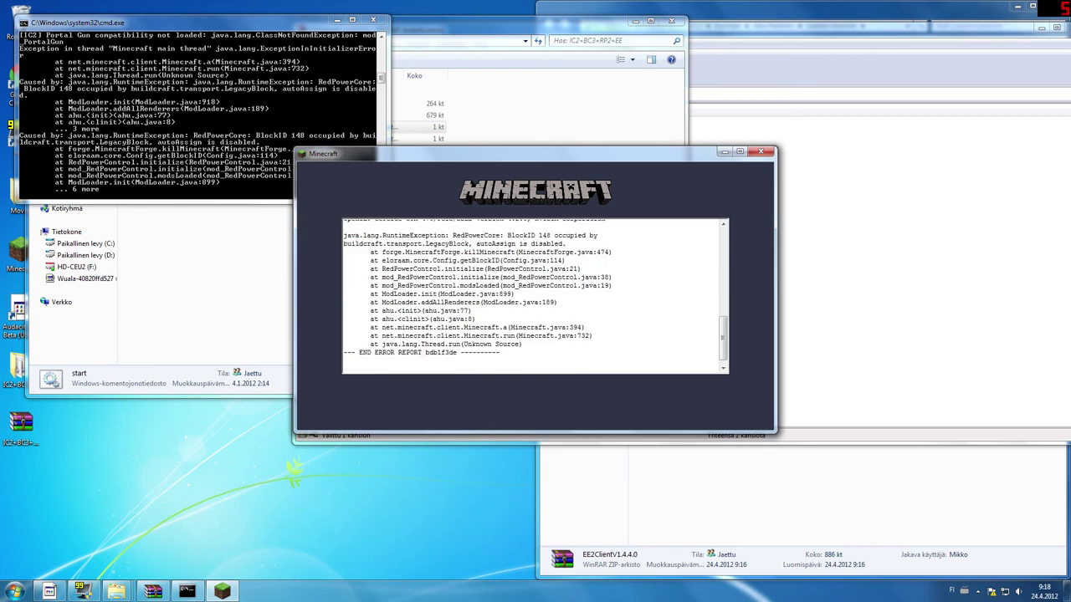
left_click(760, 152)
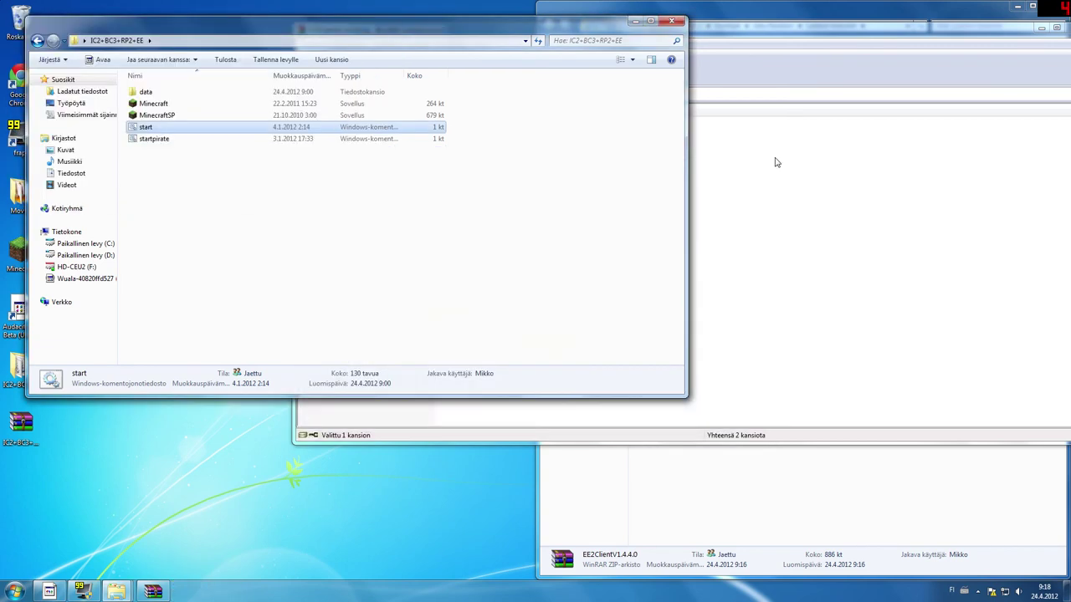
left_click(182, 104)
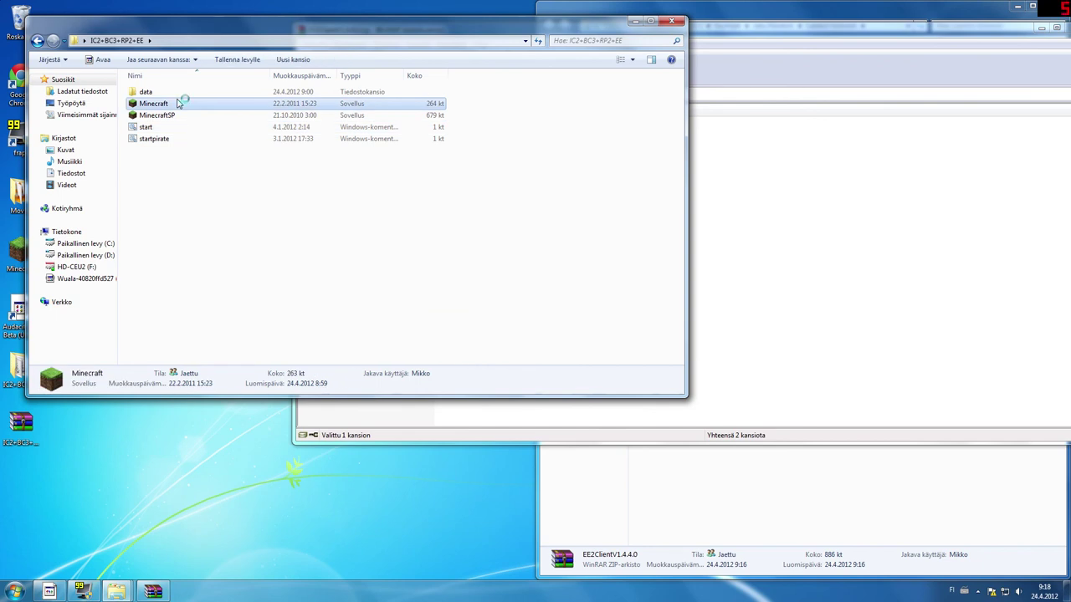
key("Return")
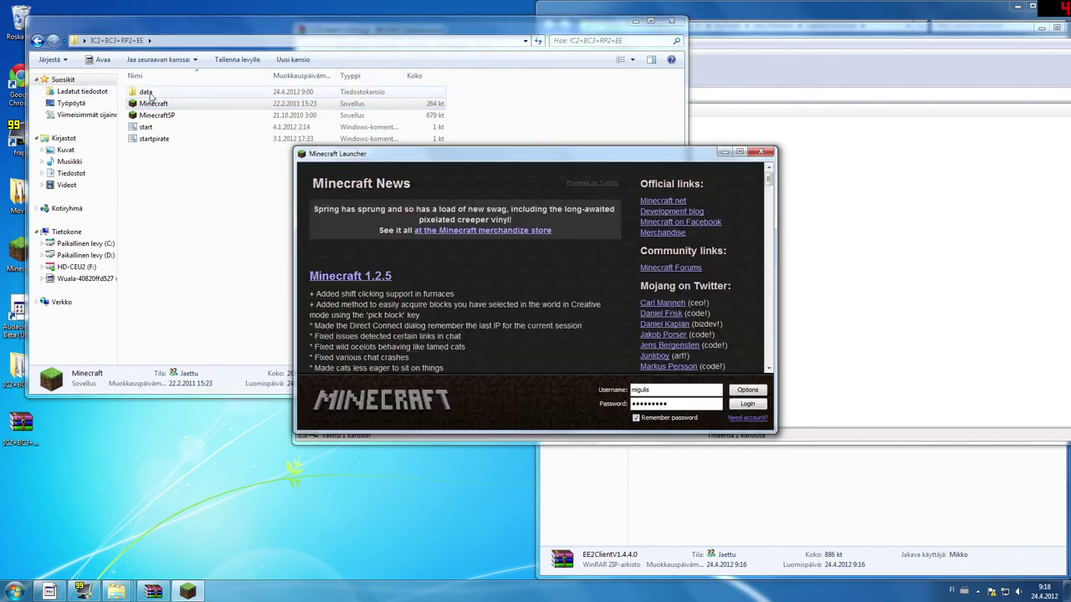
left_click(760, 151)
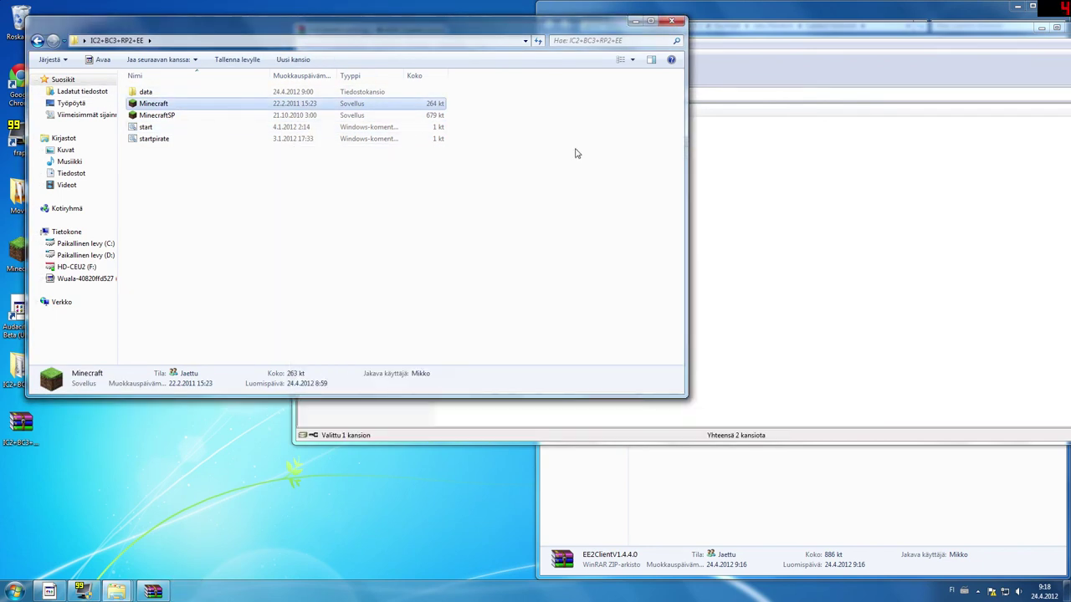
Step: Open redpower.cfg from the redpower folder inside data\.minecraft in Notepad++
double_click(209, 93)
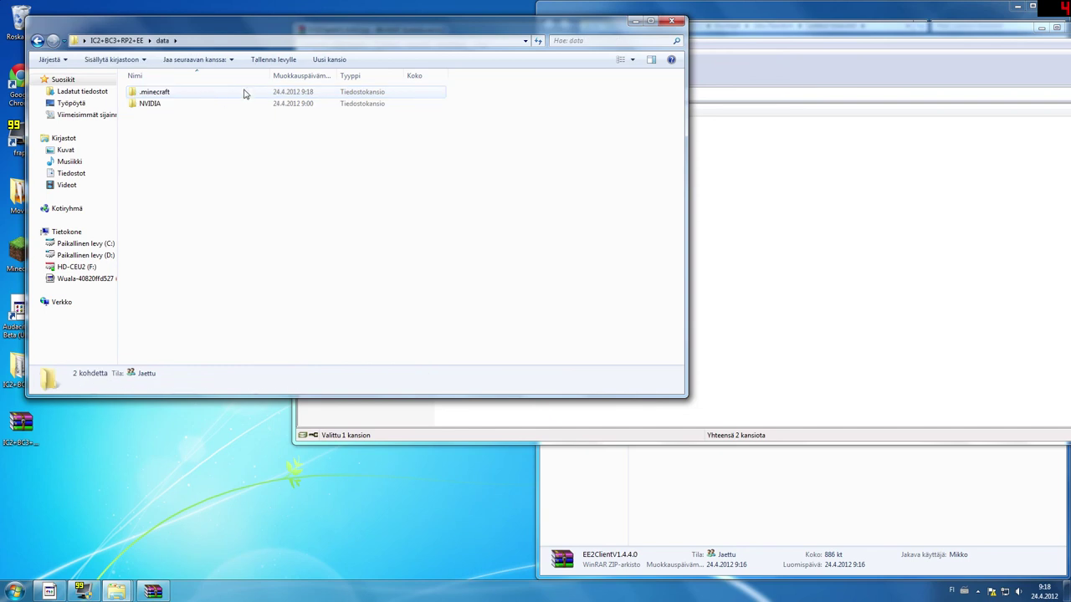
double_click(246, 97)
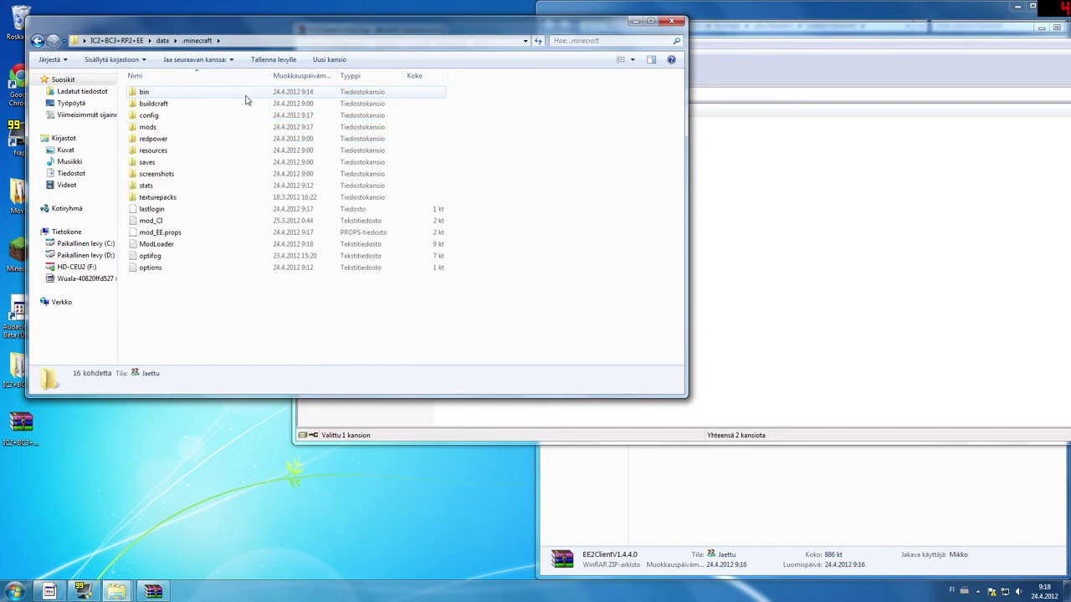
double_click(198, 146)
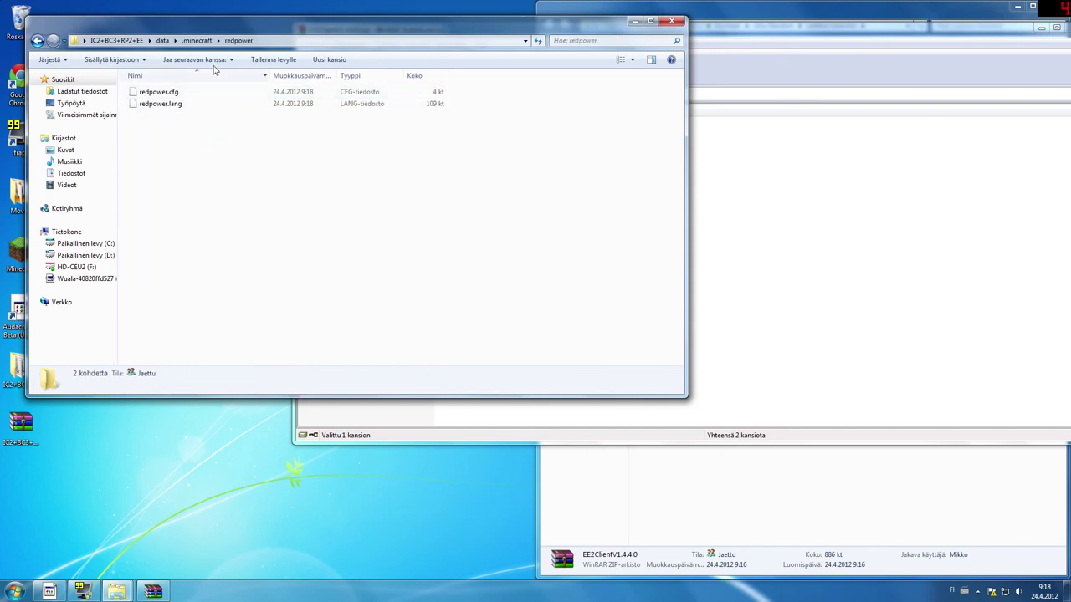
right_click(176, 92)
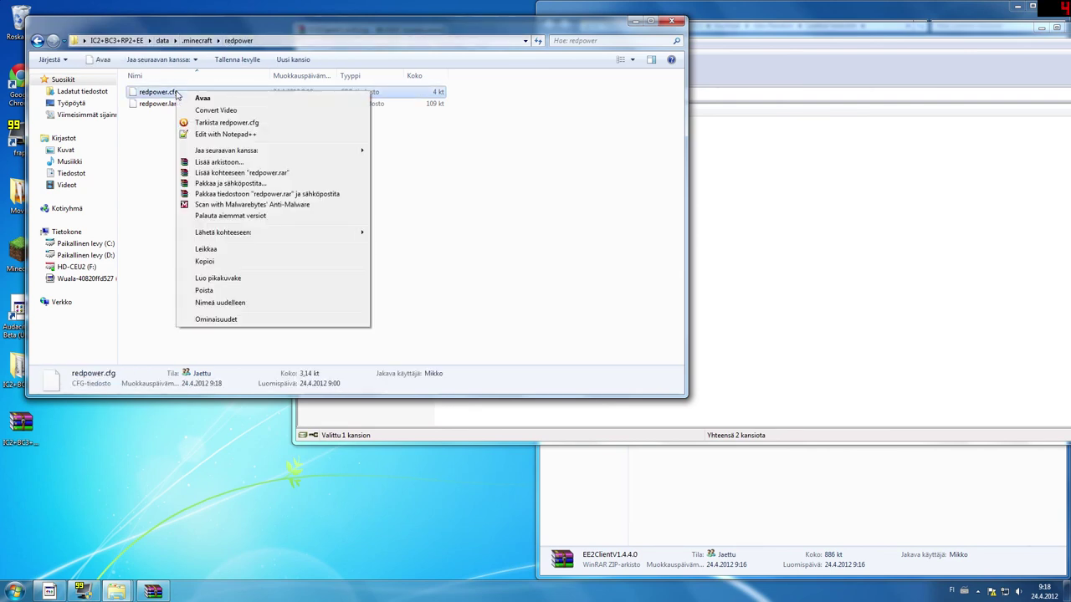
left_click(255, 135)
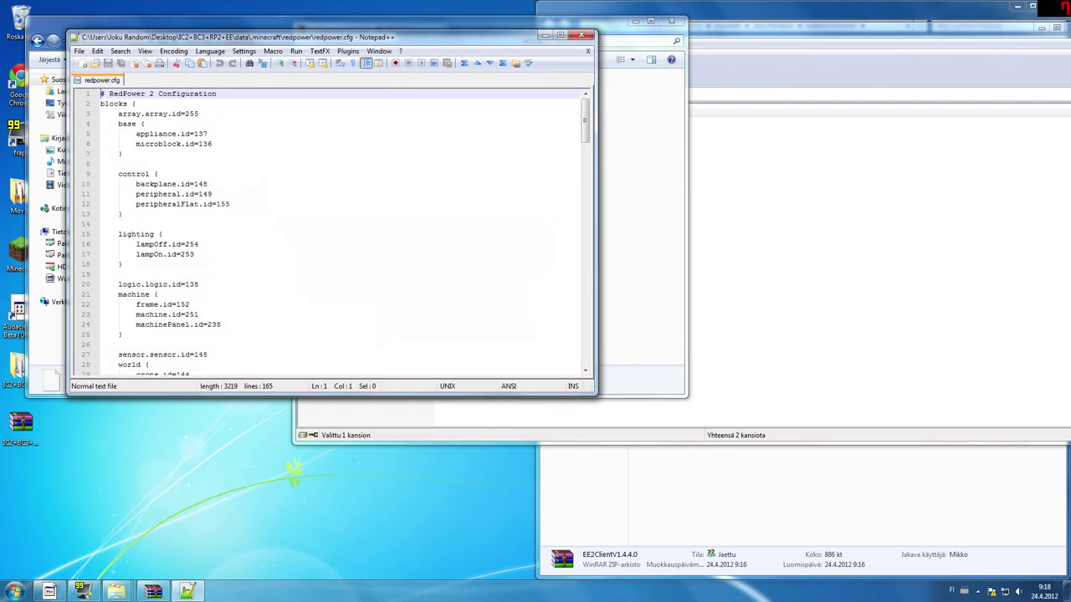
Step: Set autoAssign to 1 in the core settings of redpower.cfg, save the file and close it
left_click_drag(588, 125, 593, 358)
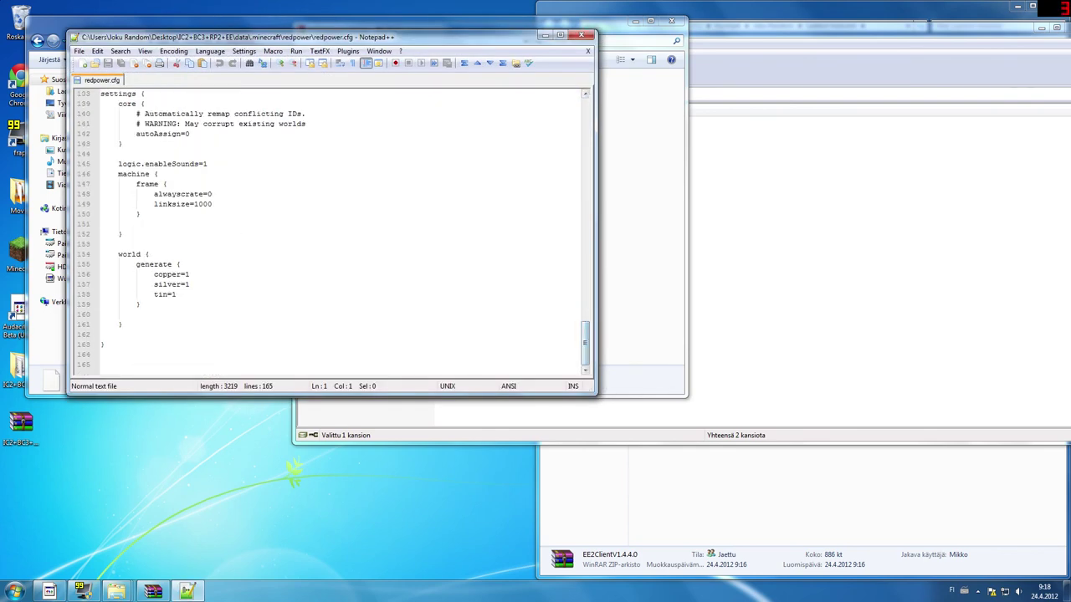
scroll(335, 235, "up", 1)
left_click(190, 164)
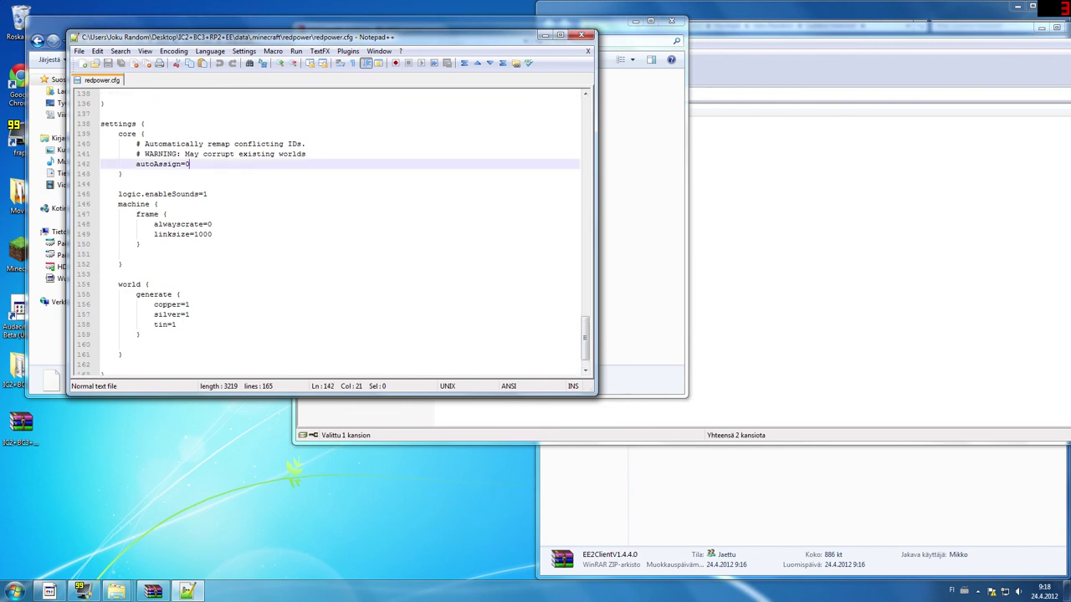
key("BackSpace")
type("1")
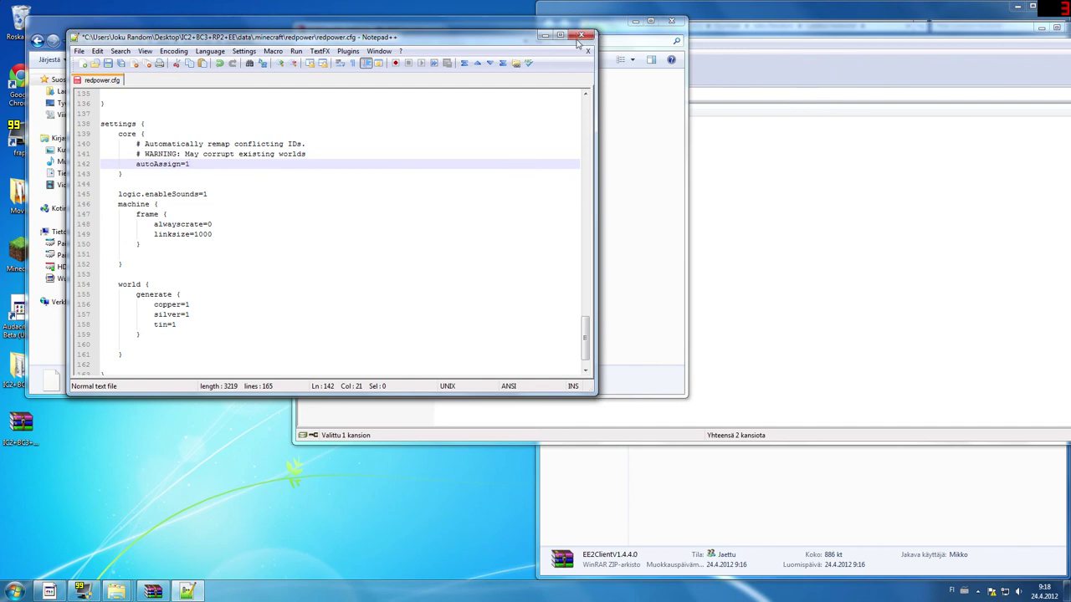
key("ctrl+s")
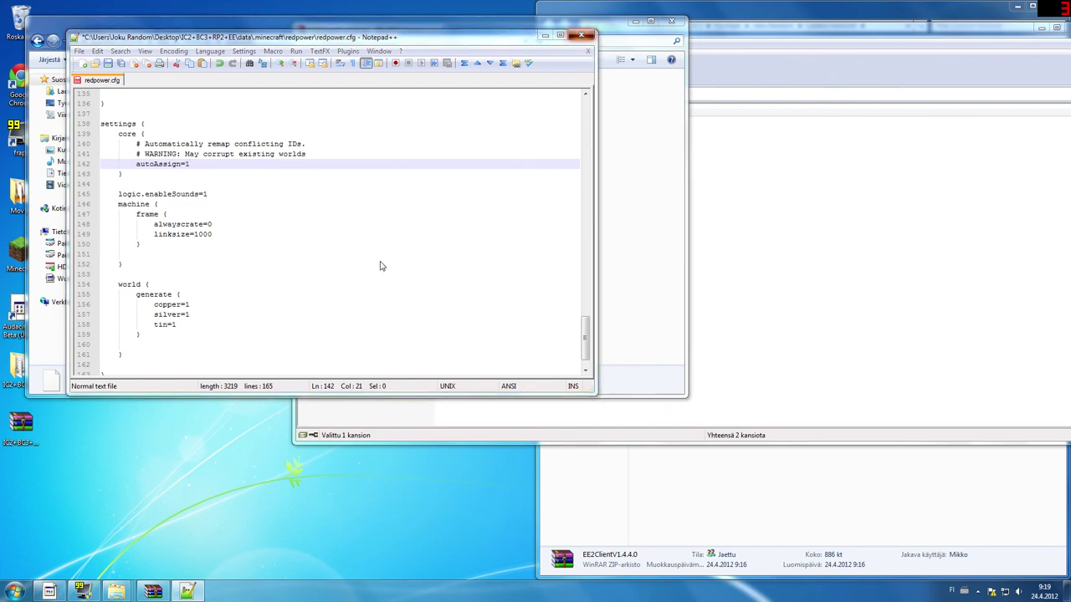
key("ctrl+w")
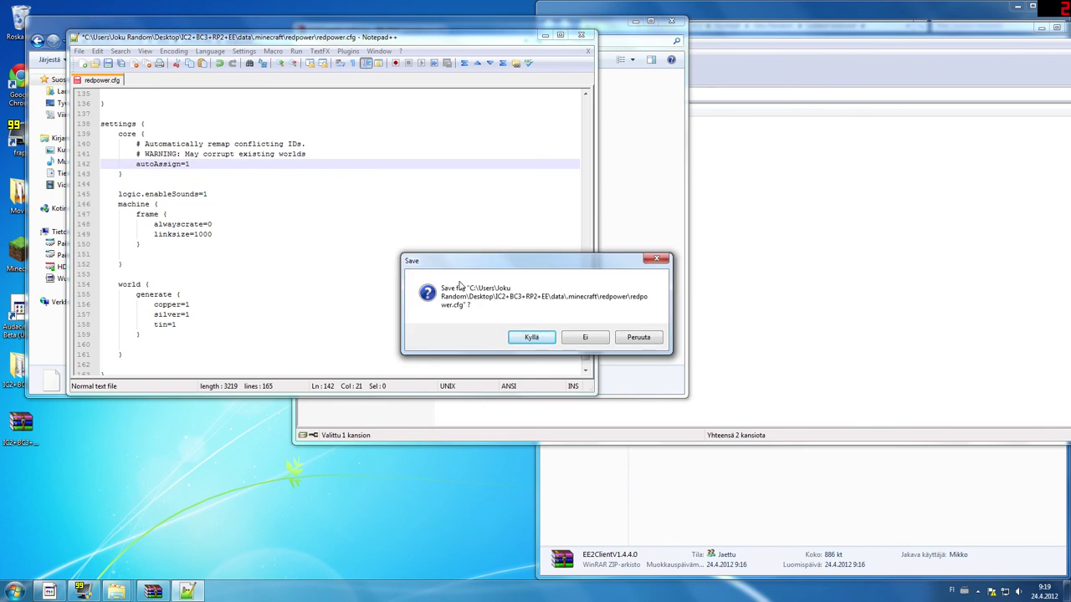
left_click(517, 337)
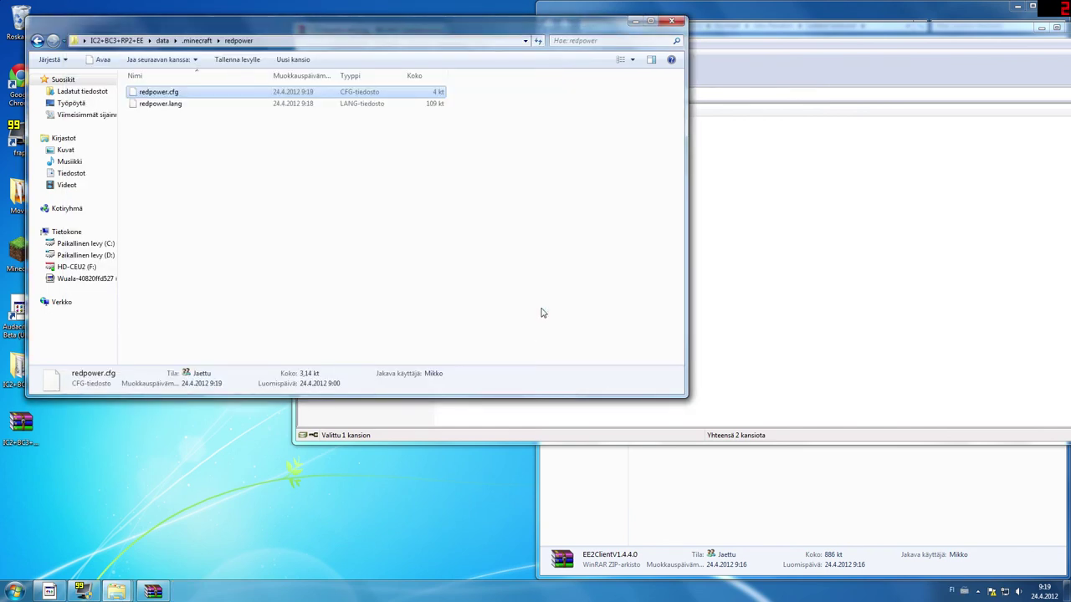
Step: Relaunch Minecraft with the start script from the IC2+BC3+RP2+EE folder and log in again
left_click(123, 40)
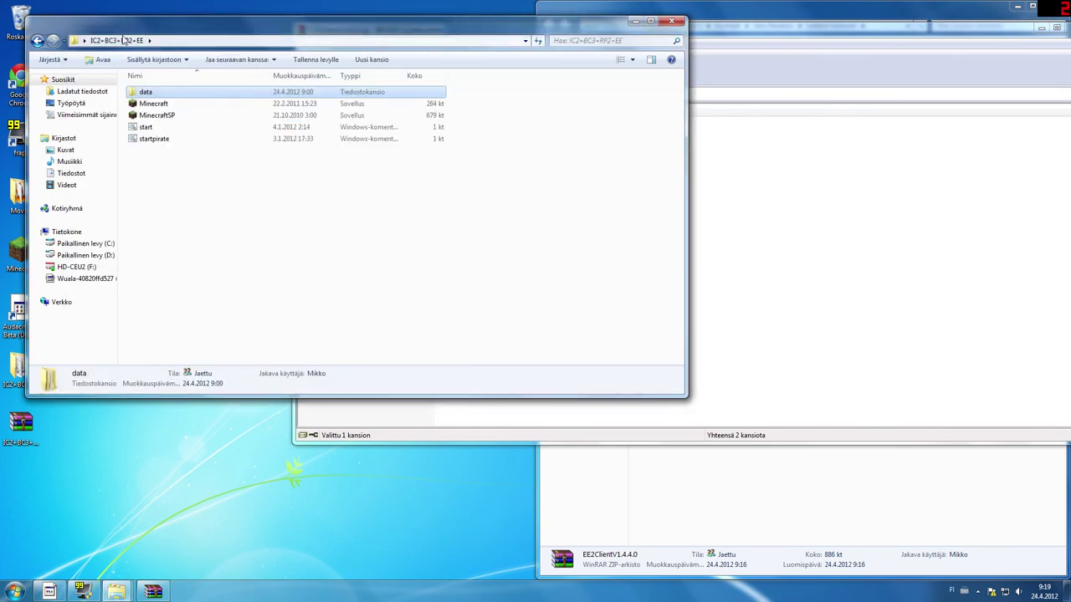
double_click(153, 127)
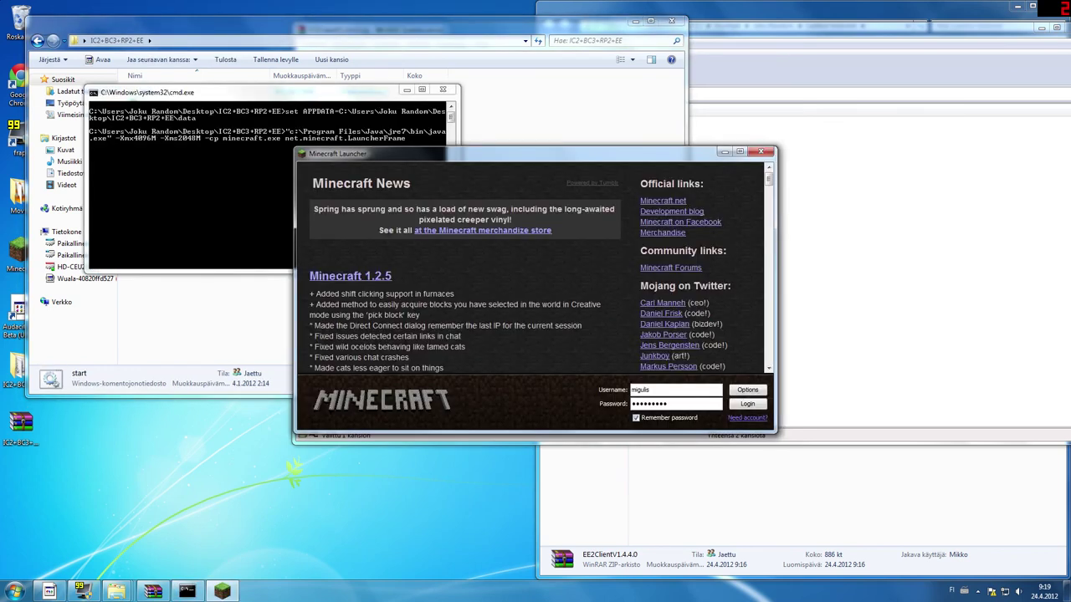
left_click(747, 403)
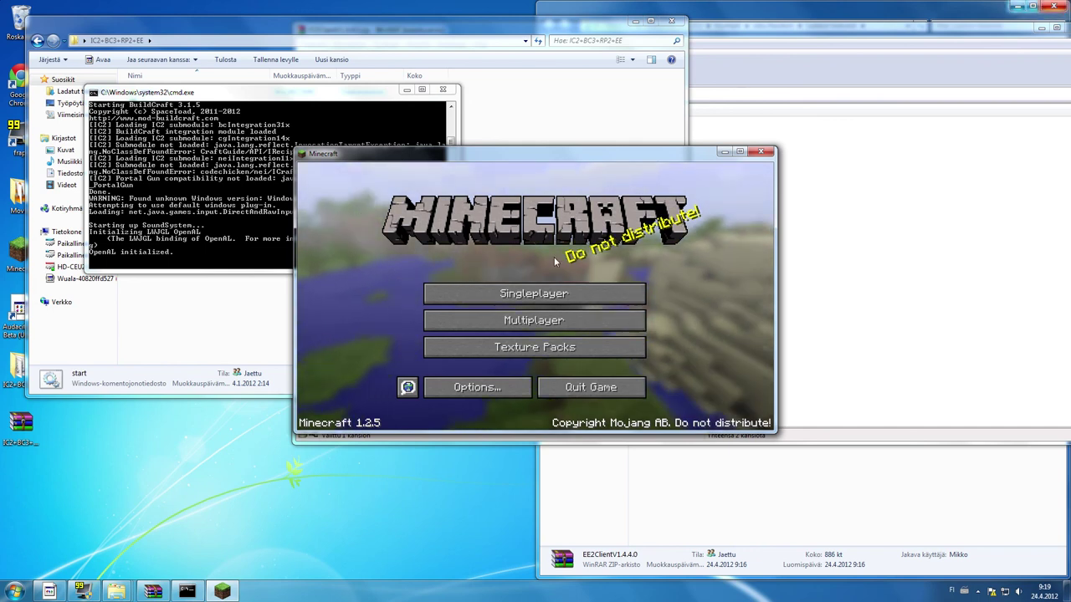
Step: Load the singleplayer world Modattua Minecraftausta 1.2.3
left_click(545, 298)
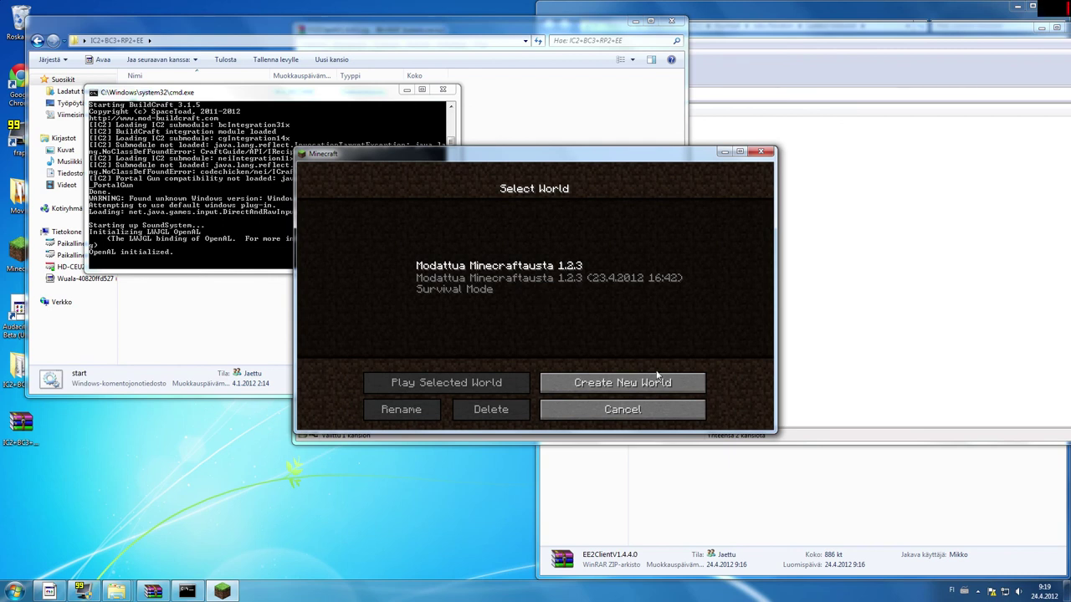
left_click(529, 280)
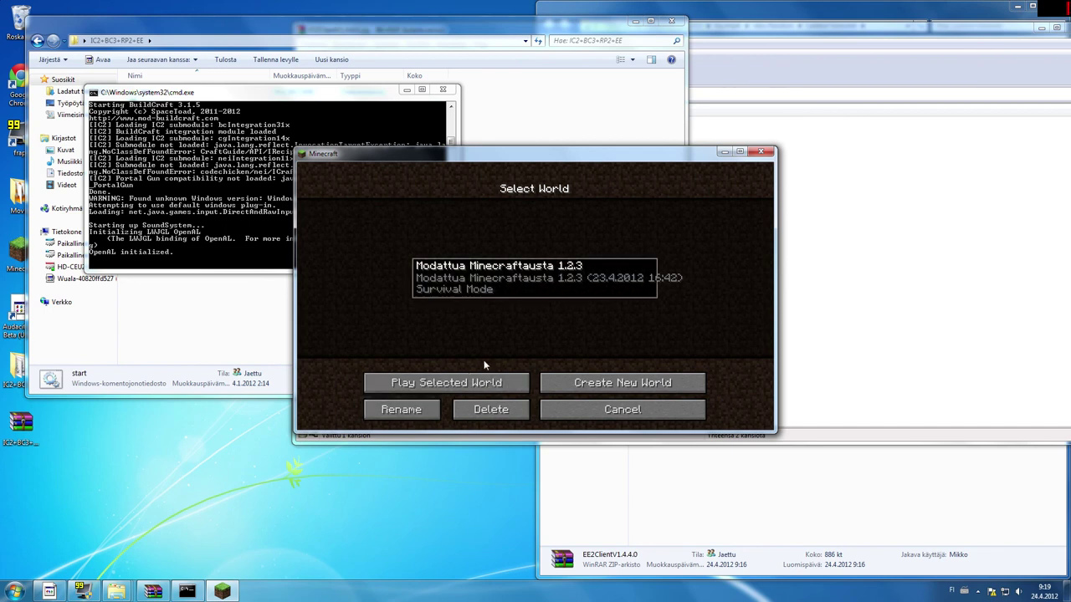
left_click(446, 382)
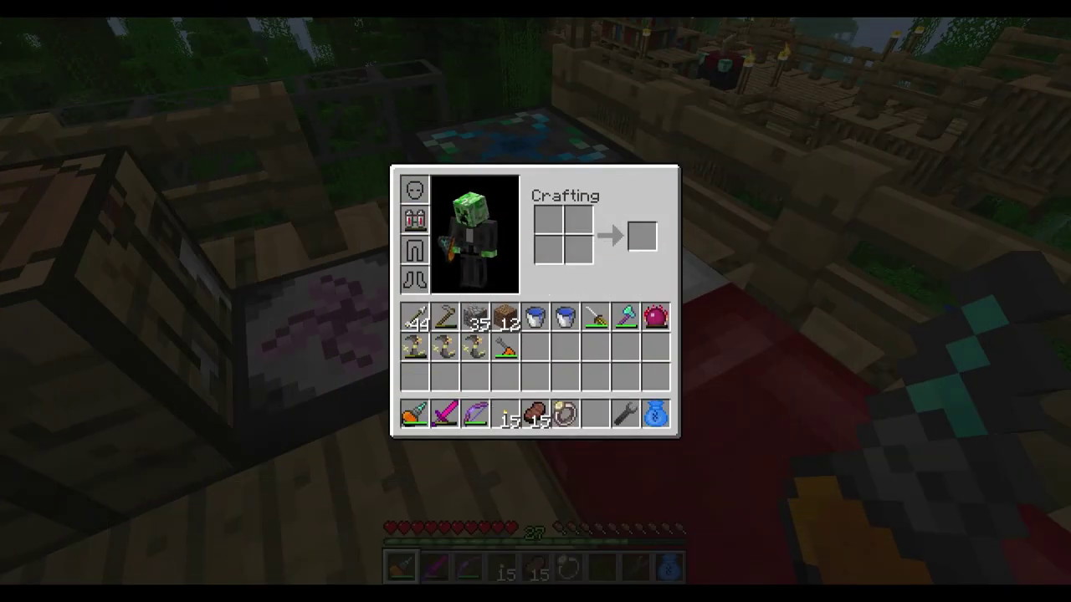
Step: Close the inventory, walk through the base and check the blue-green patterned block beside the lever
key("e")
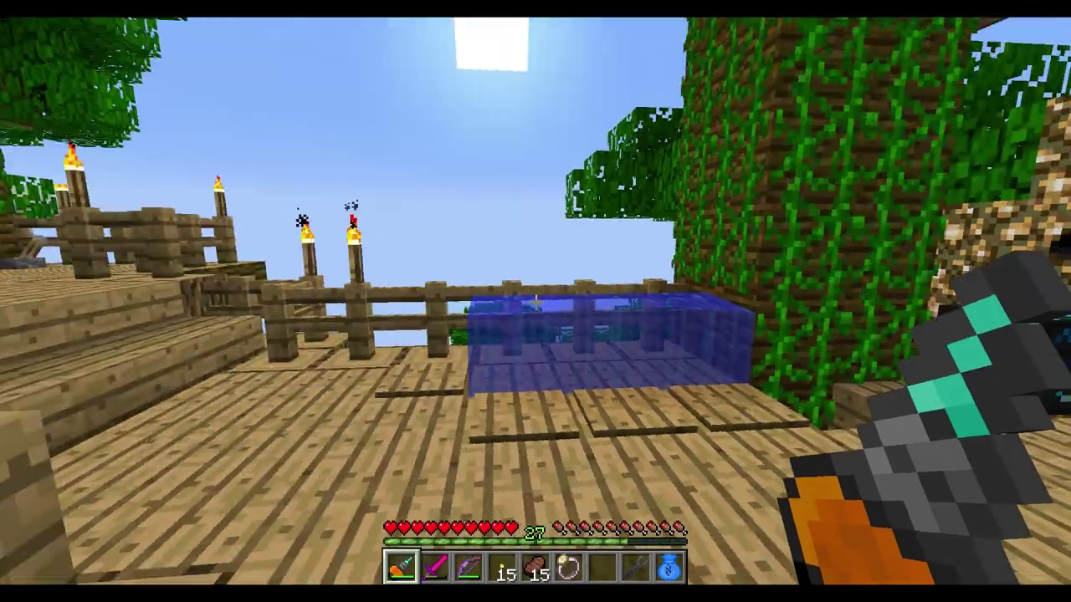
key("w")
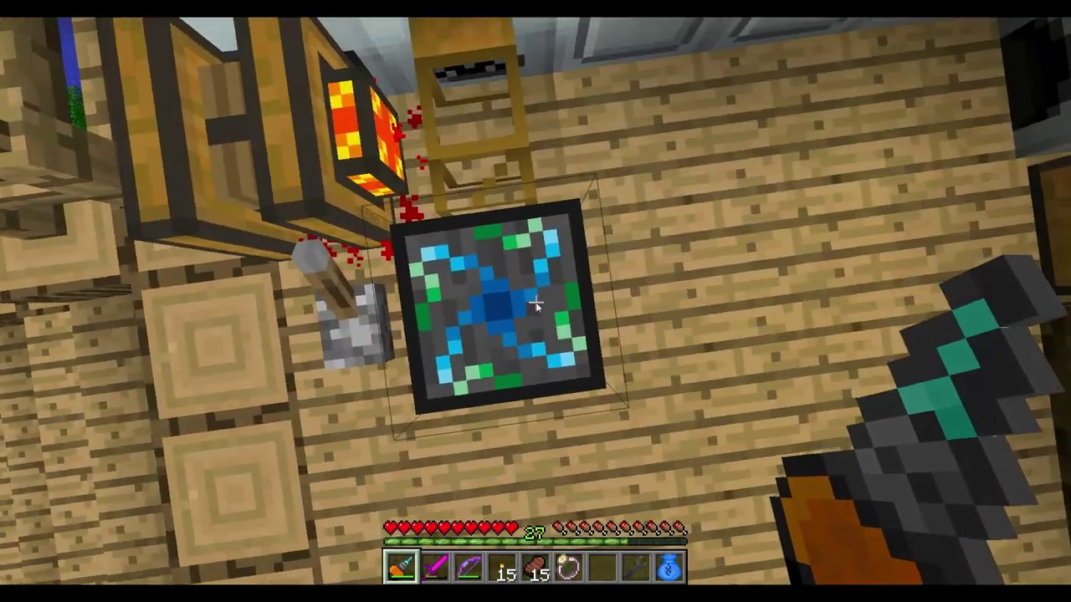
right_click(536, 304)
key("Escape")
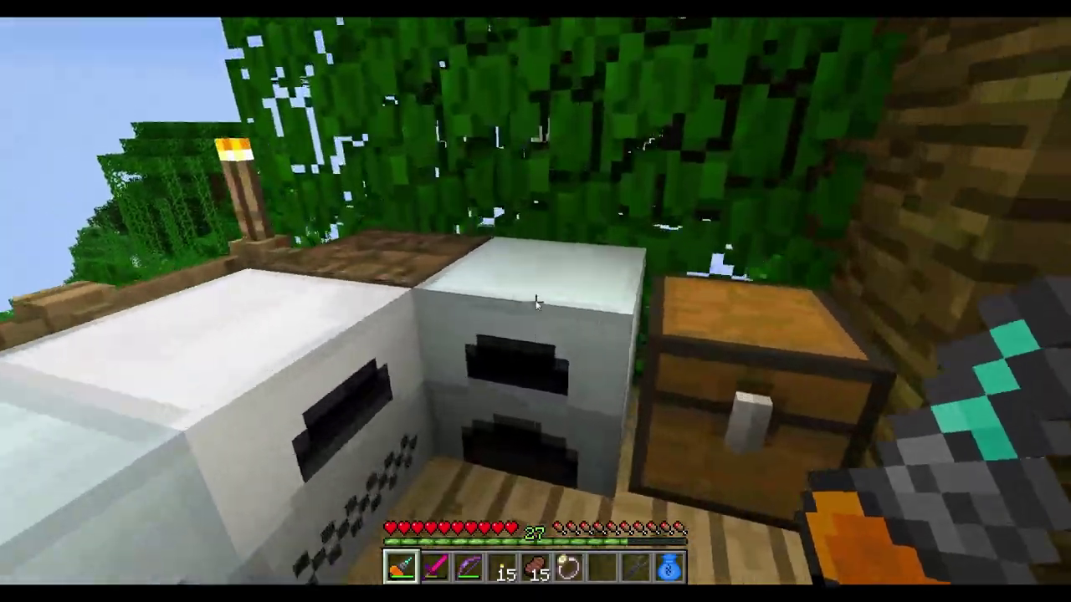